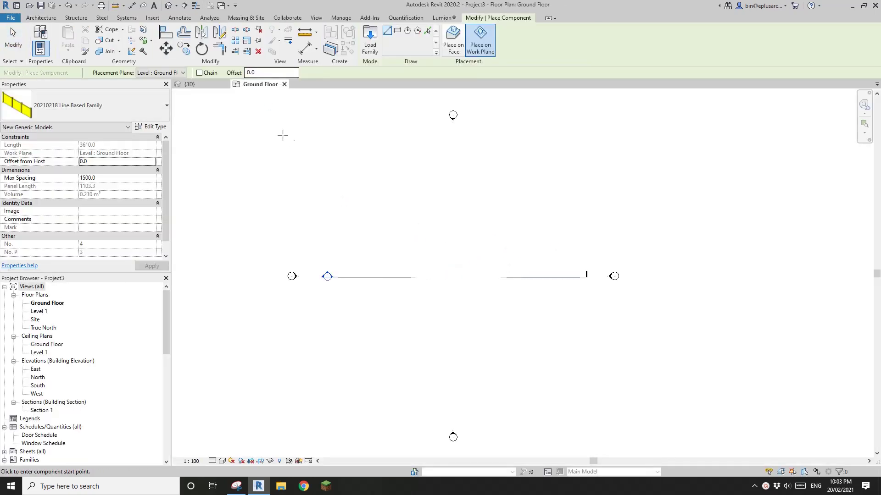
Place one horizontal 20210218 Line Based Family fence run about 11400 mm long between the section line and the north elevation marker
scroll(413, 246, "up", 1)
left_click(392, 253)
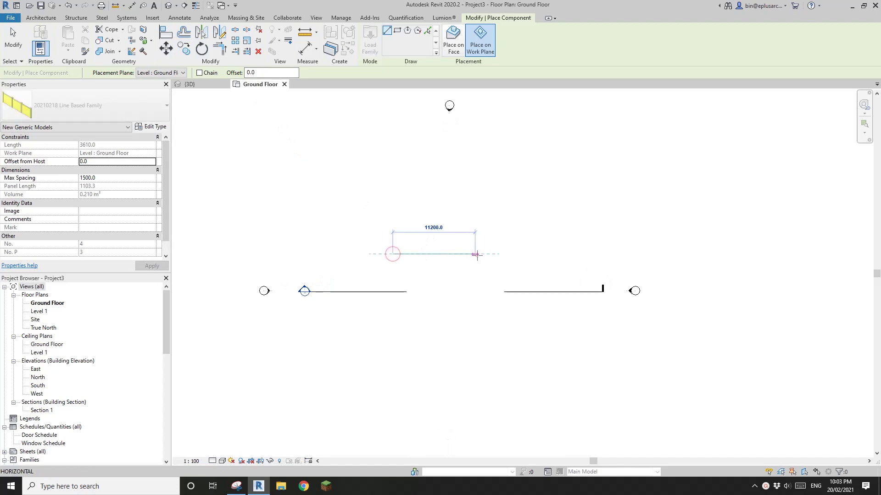
left_click(477, 253)
key("Escape")
key("Escape")
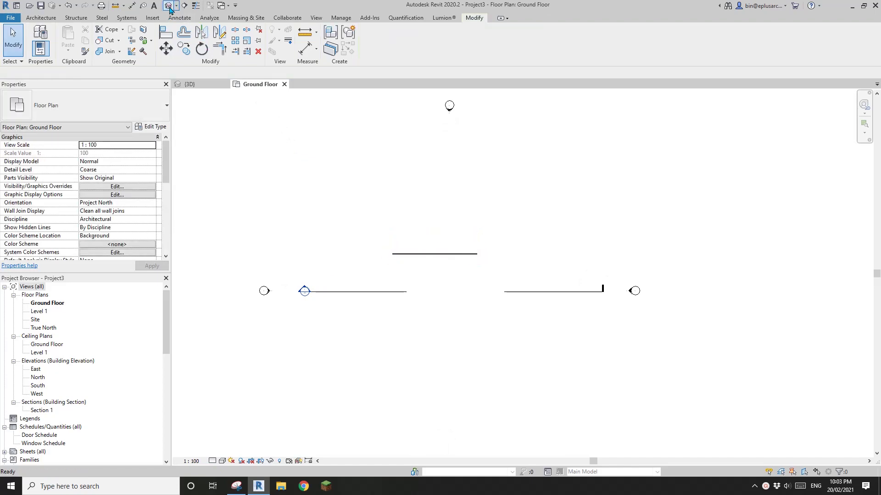
In the 3D view, create three similar fence runs parallel to and in front of the first, the frontmost about 8200 mm long
left_click(168, 5)
middle_click_drag(574, 265, 527, 251, "shift")
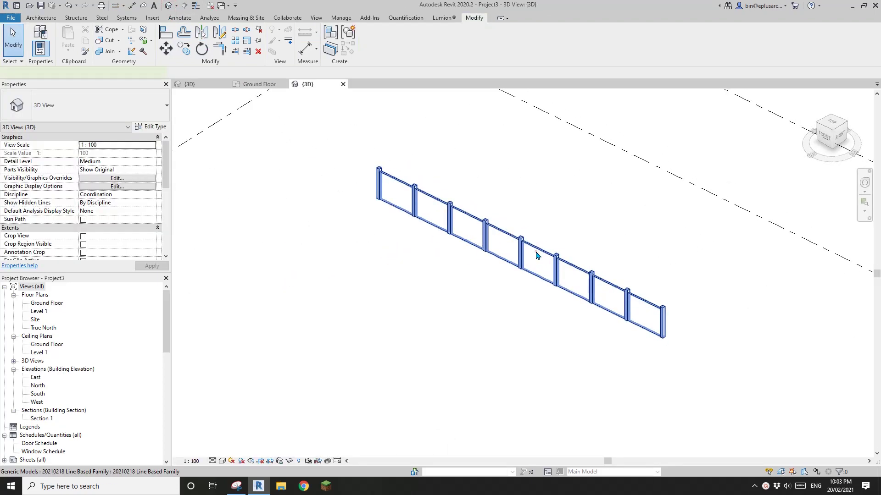
left_click(528, 251)
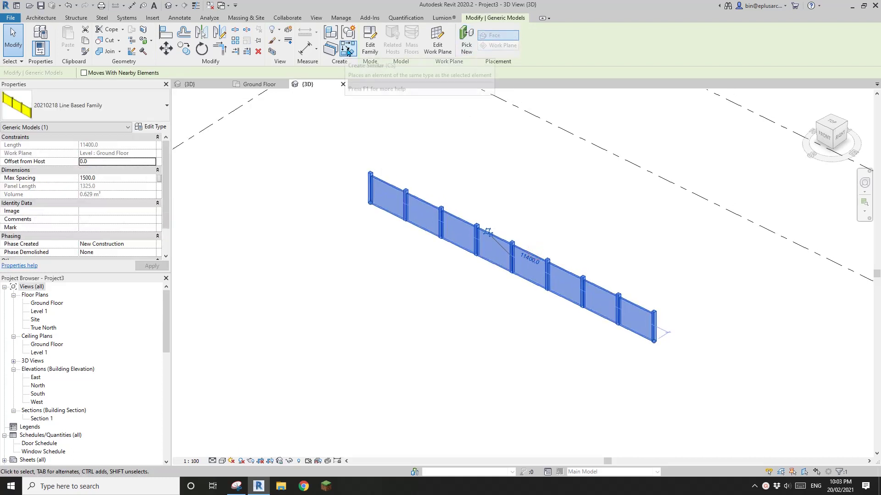
left_click(347, 53)
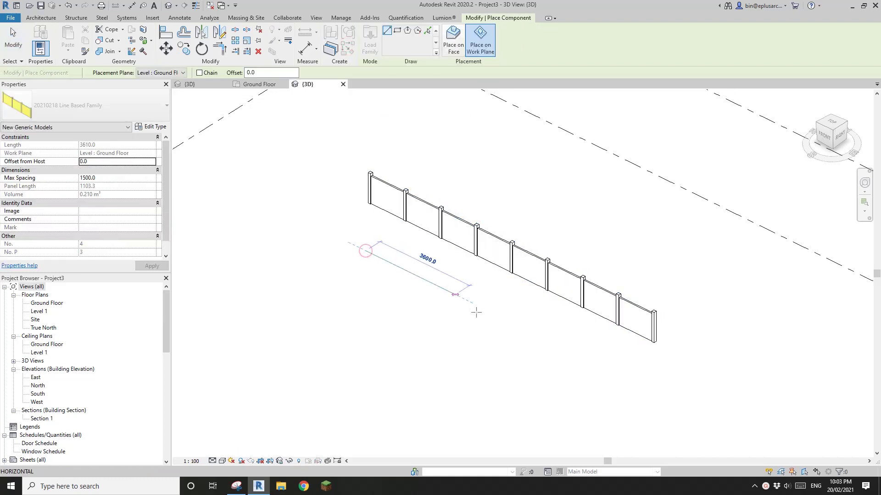
left_click(496, 321)
left_click(350, 286)
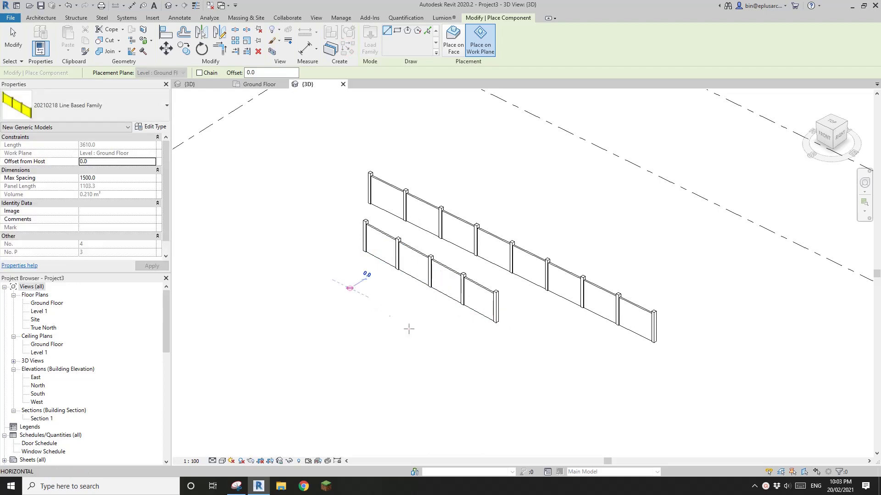
left_click(443, 340)
left_click(298, 310)
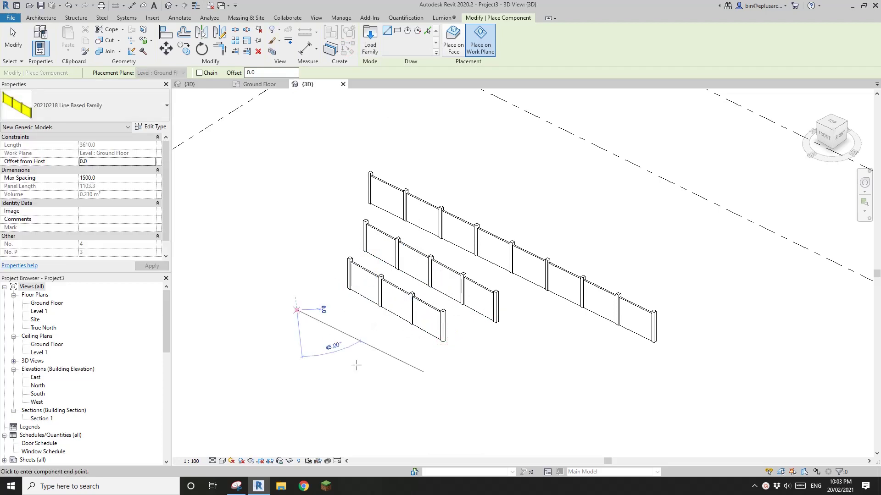
left_click(497, 410)
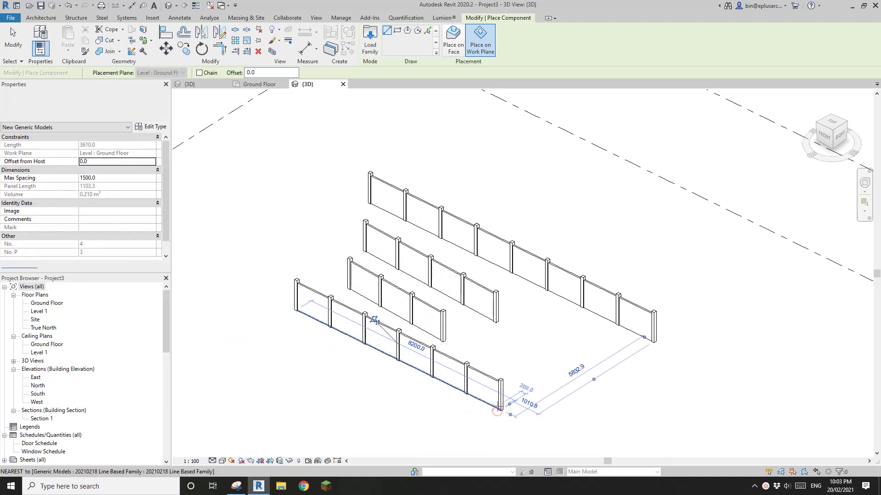
middle_click_drag(497, 410, 427, 278, "shift")
key("Escape")
key("Escape")
Examine how the posts and panels are spaced on the fence runs of different lengths
left_click(427, 277)
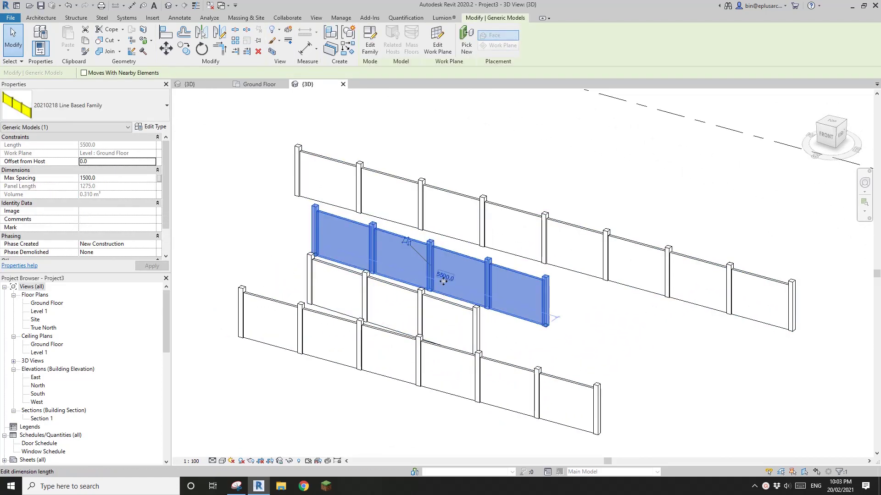
key("Escape")
scroll(421, 270, "down", 2)
middle_click_drag(360, 314, 427, 284)
middle_click_drag(286, 213, 291, 218, "shift")
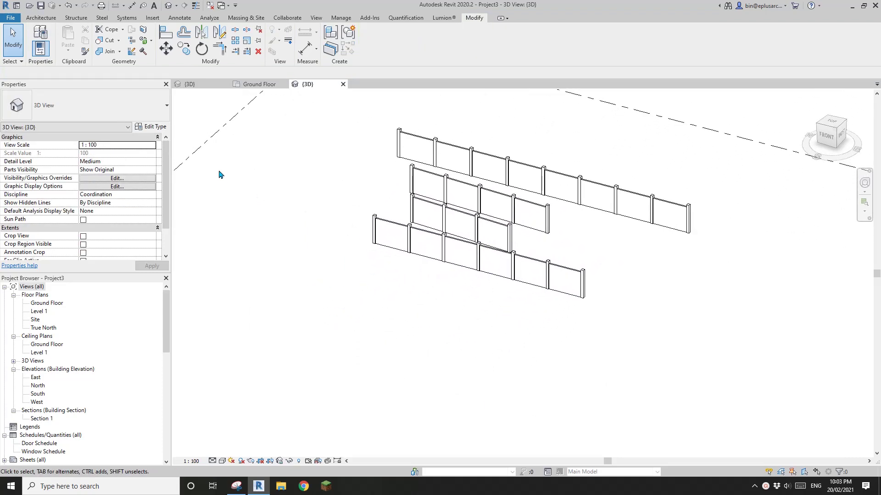
middle_click_drag(274, 183, 248, 196)
left_click(410, 257)
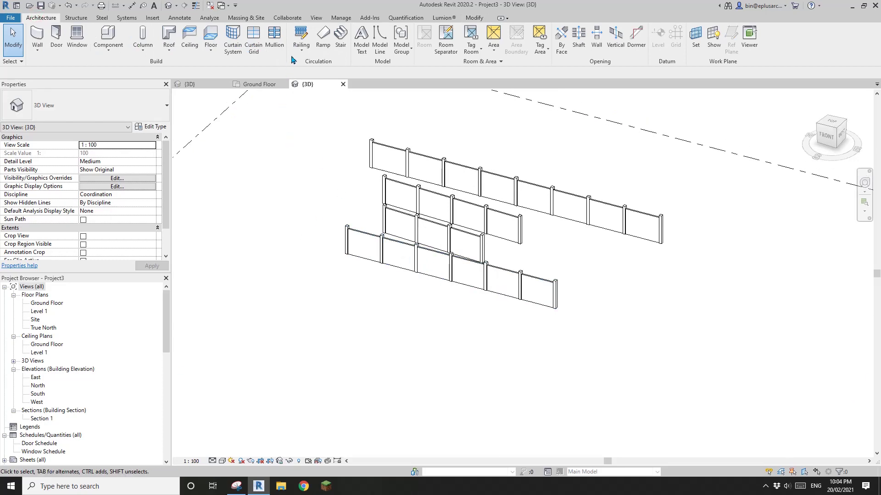
middle_click_drag(396, 221, 393, 230)
Create an 1100mm railing on the Ground Floor with a straight path about 8200 mm long in front of the fence runs
left_click(301, 39)
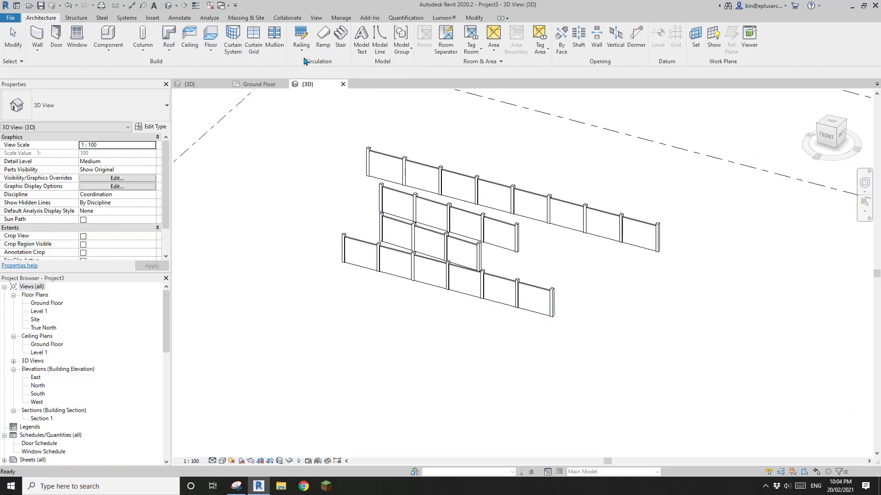
scroll(360, 303, "down", 1)
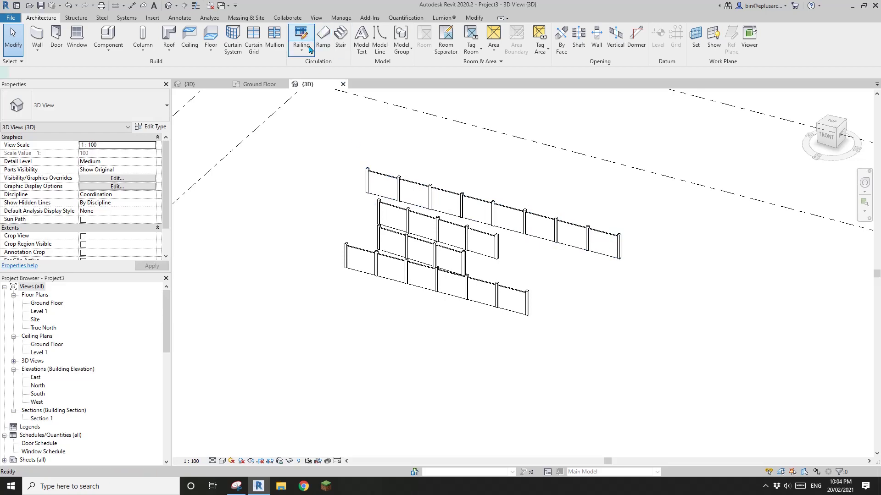
left_click(308, 48)
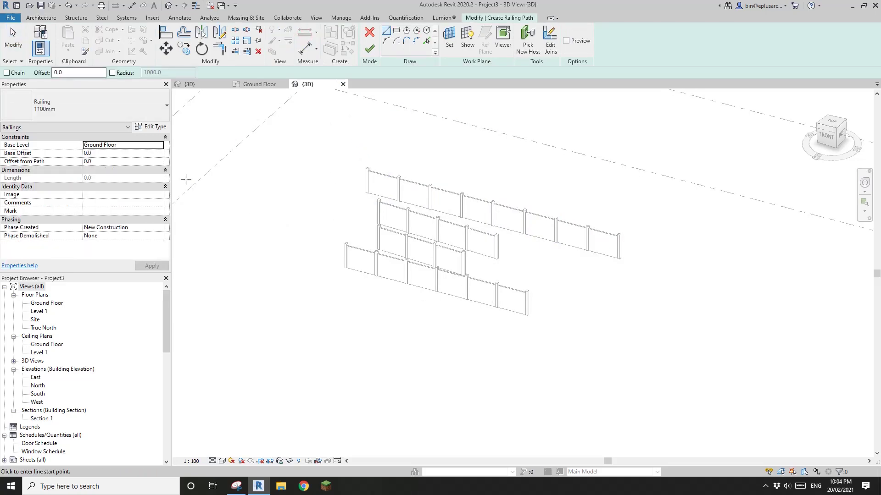
left_click(309, 298)
left_click(490, 344)
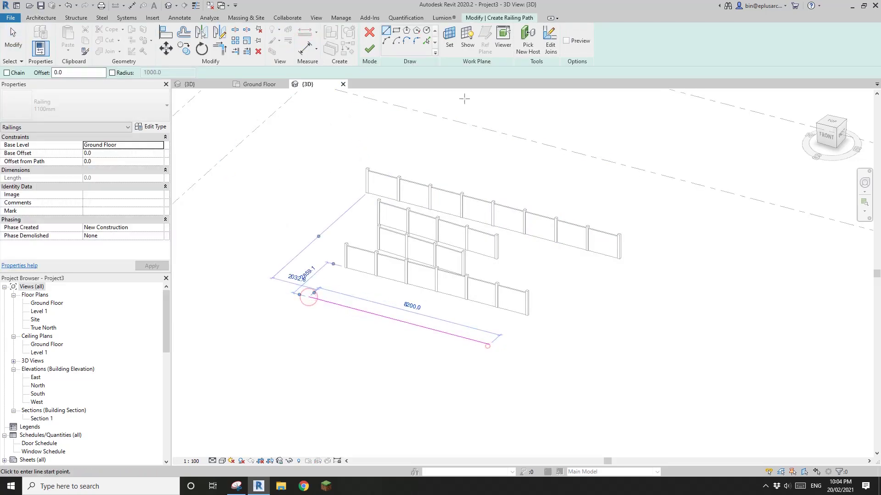
left_click(370, 48)
scroll(365, 299, "up", 3)
key("Escape")
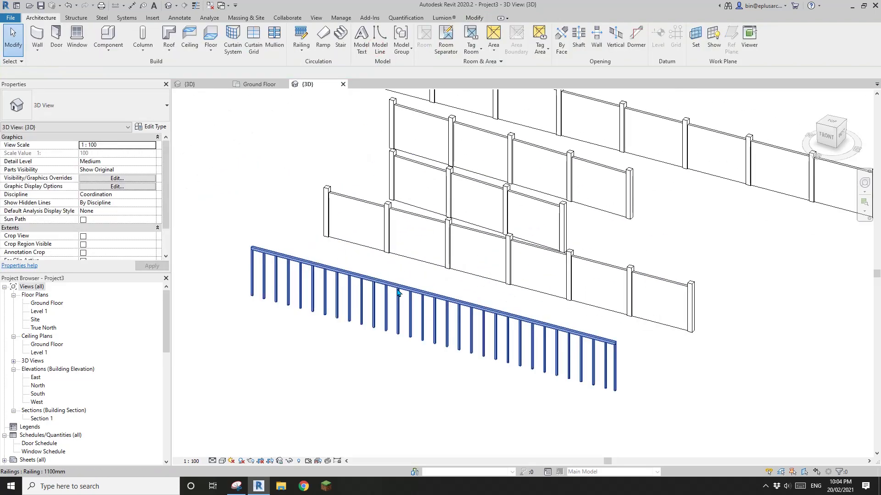
Try the 900mm Pipe and 900mm types on the new railing
left_click(394, 288)
middle_click_drag(435, 319, 445, 320)
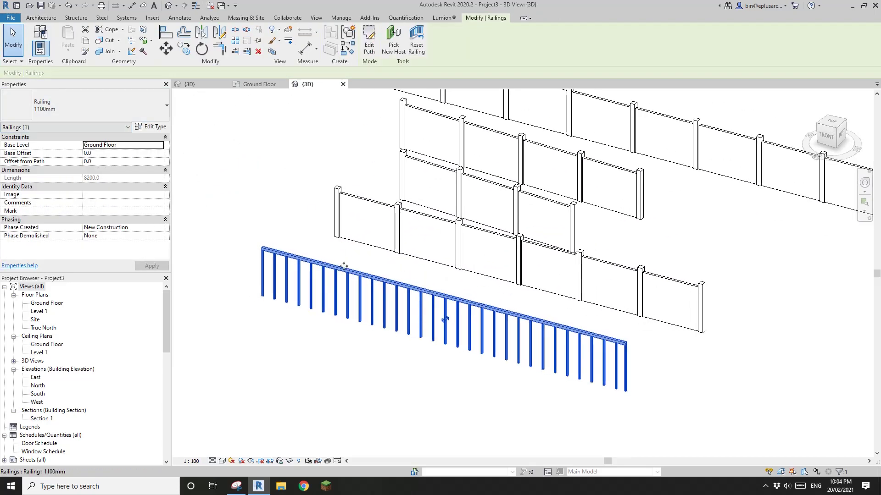
middle_click_drag(383, 270, 386, 275)
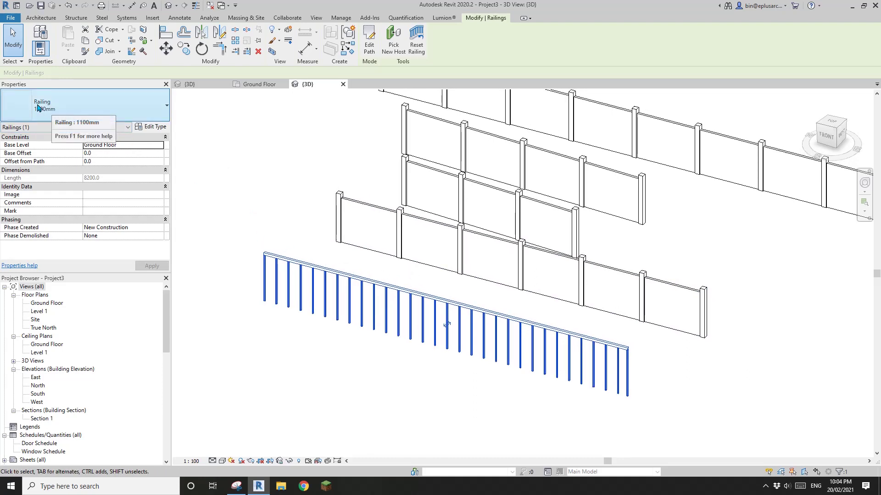
left_click(41, 114)
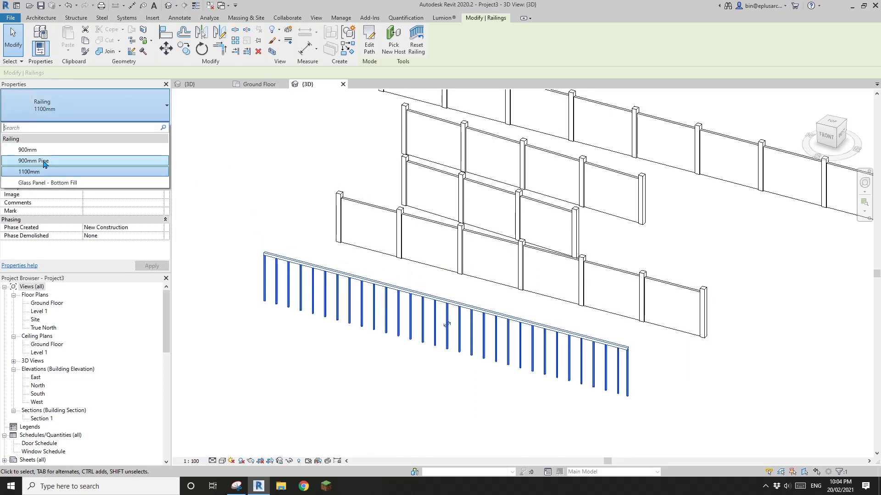
left_click(45, 160)
left_click(40, 110)
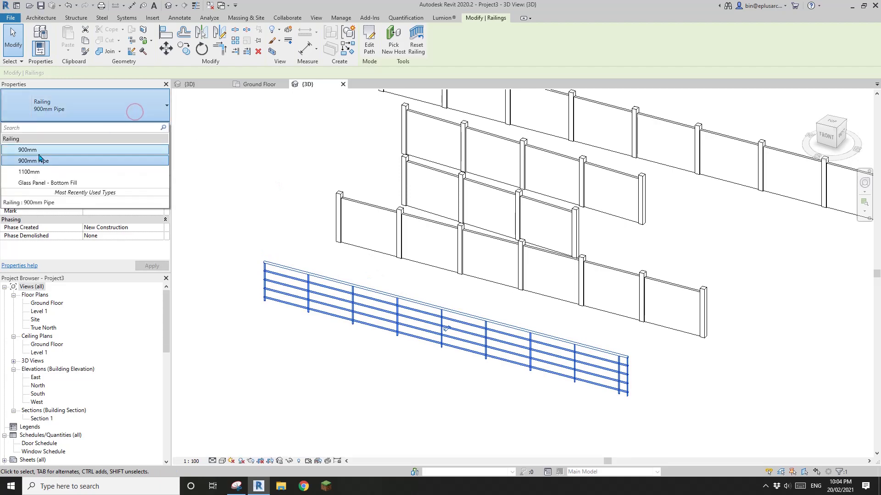
left_click(38, 153)
Change the railing's type to Glass Panel - Bottom Fill
left_click(40, 110)
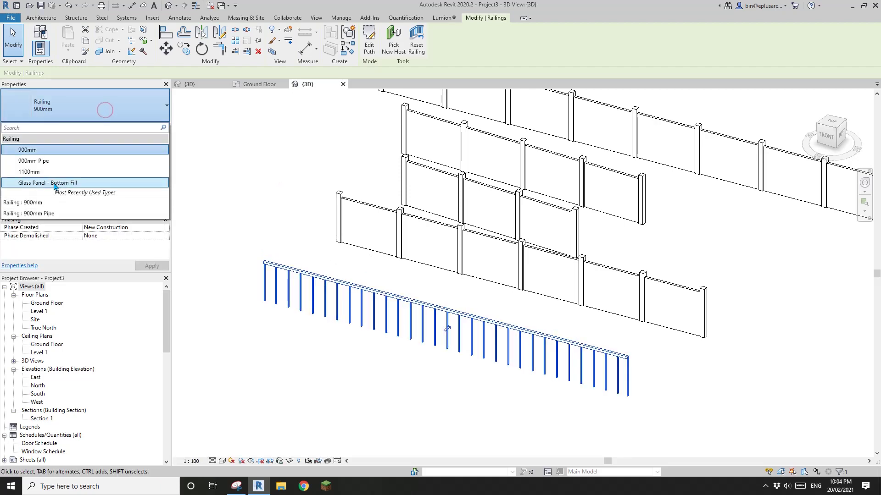
left_click(50, 184)
scroll(508, 419, "up", 3)
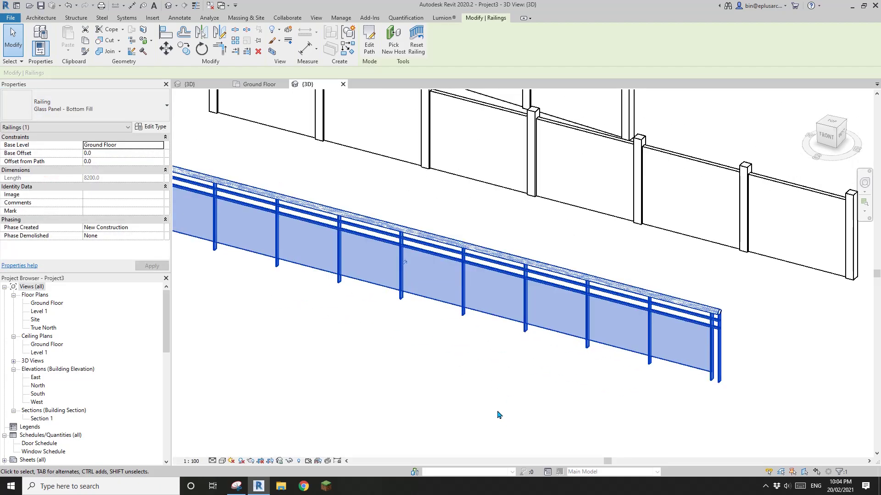
left_click(429, 331)
scroll(399, 324, "down", 5)
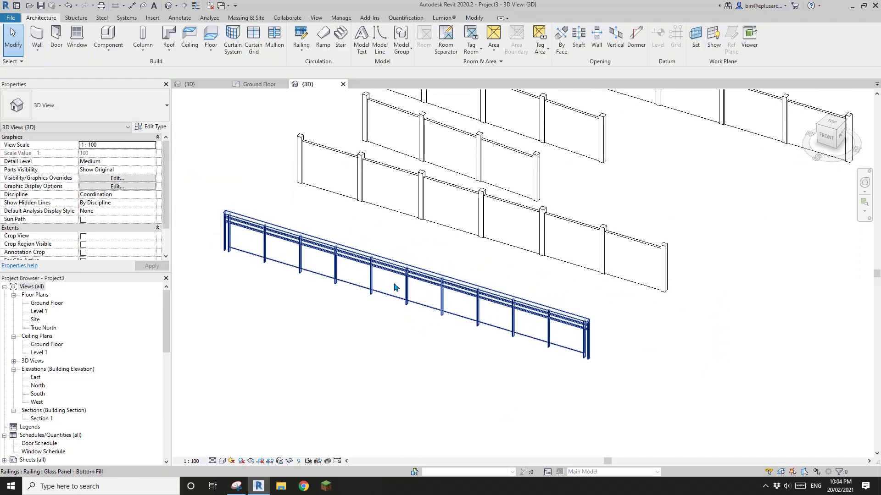
middle_click_drag(400, 285, 406, 284)
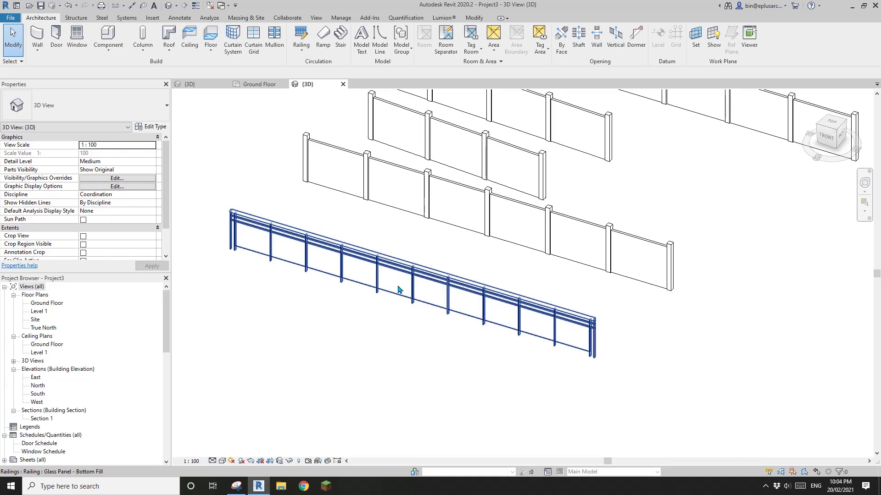
Duplicate the glass panel railing's type under the name New Railing
scroll(388, 287, "up", 2)
left_click(399, 295)
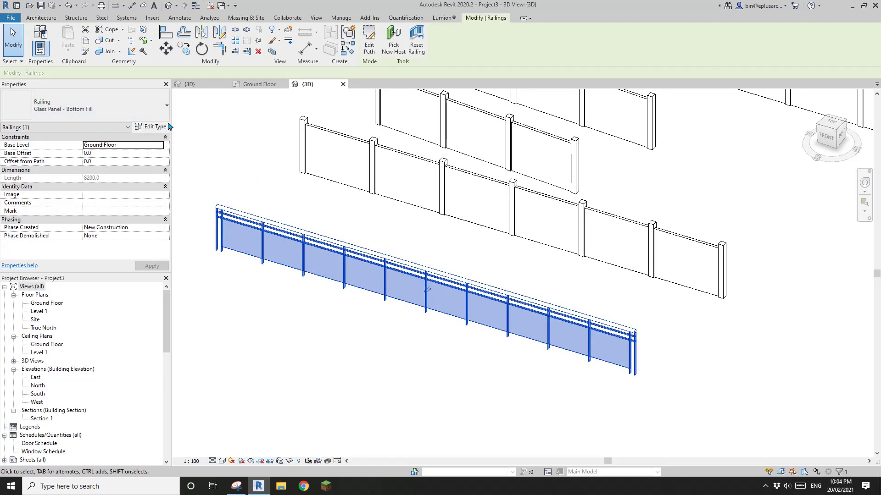
left_click(150, 126)
left_click(237, 110)
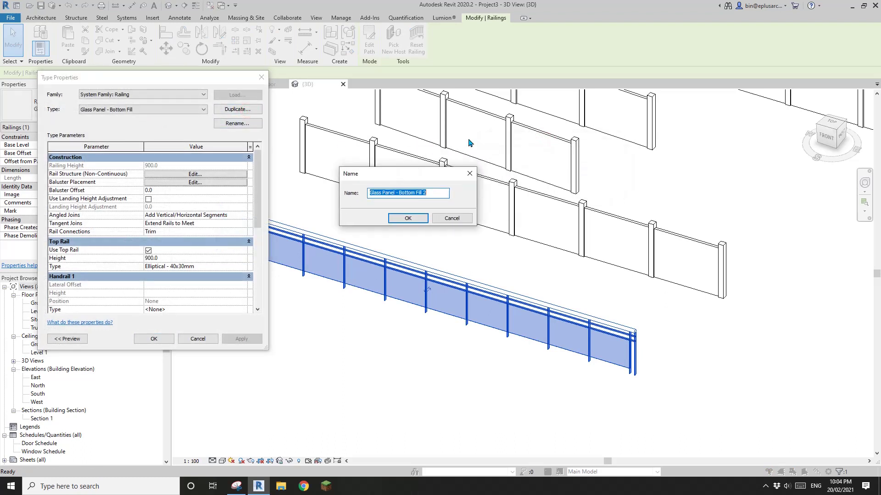
type("New Railing")
left_click(414, 217)
Turn off Use Top Rail in the New Railing type and apply the type change, accepting the baluster warning
left_click_drag(223, 77, 220, 101)
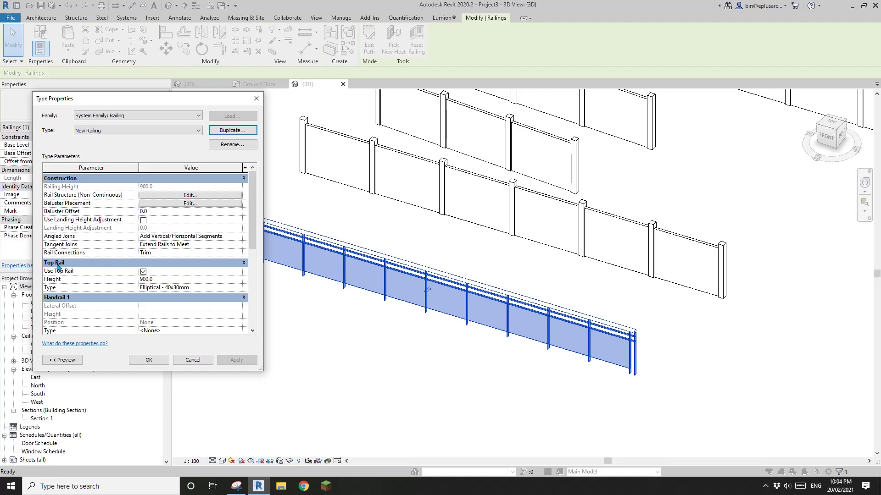
left_click(144, 272)
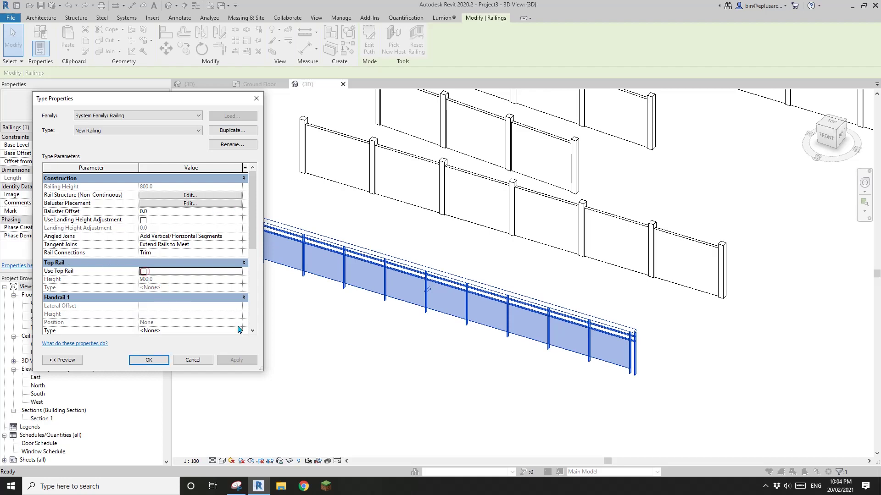
left_click(152, 361)
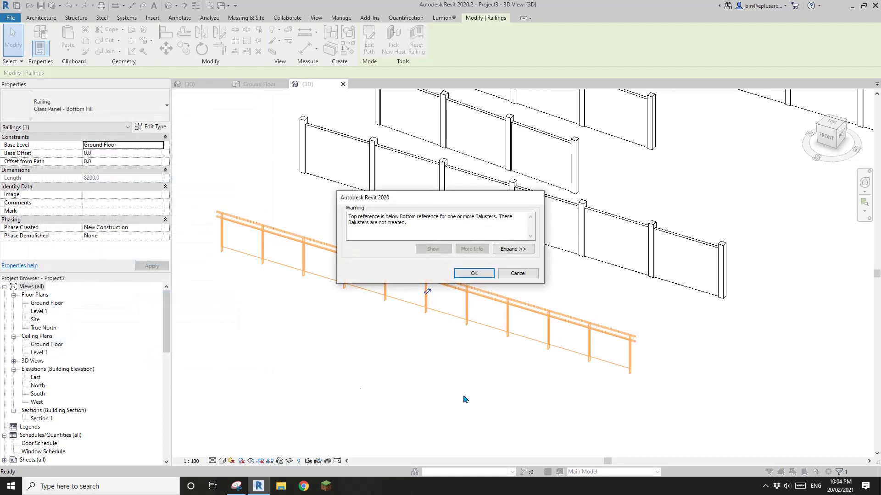
left_click_drag(412, 197, 384, 248)
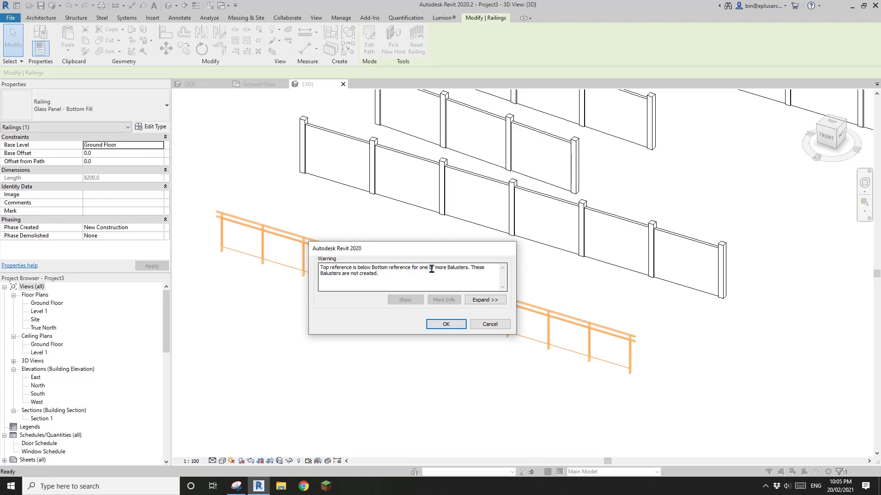
left_click(445, 324)
scroll(505, 316, "up", 4)
key("Escape")
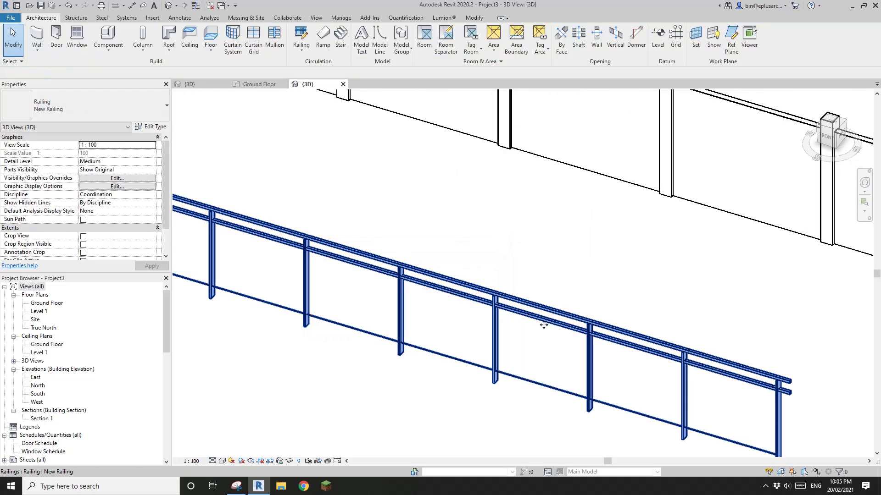
Select the new railing in the 3D view and open its type properties
middle_click_drag(555, 336, 517, 272)
left_click(558, 269)
scroll(556, 262, "down", 3)
scroll(598, 210, "up", 2)
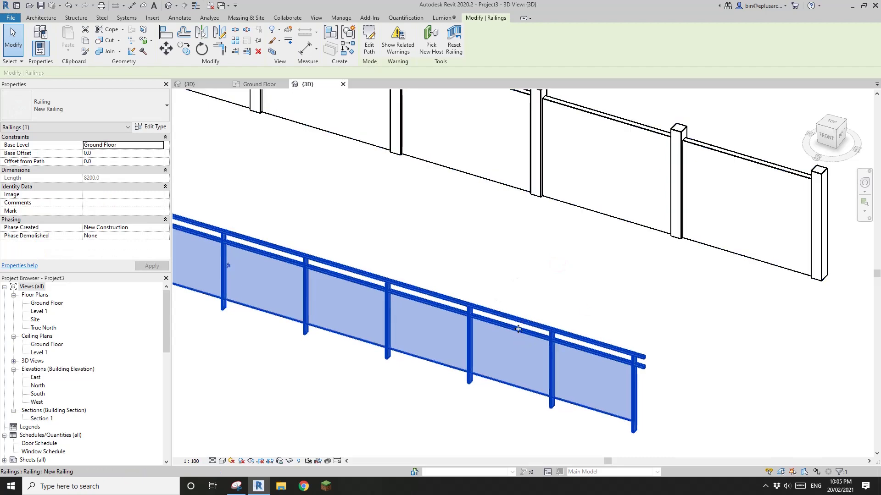
middle_click_drag(494, 328, 551, 321)
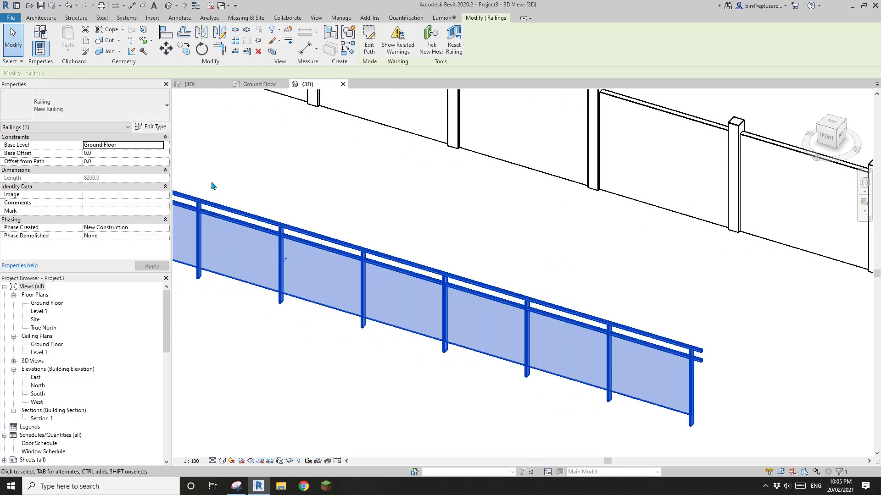
left_click(153, 127)
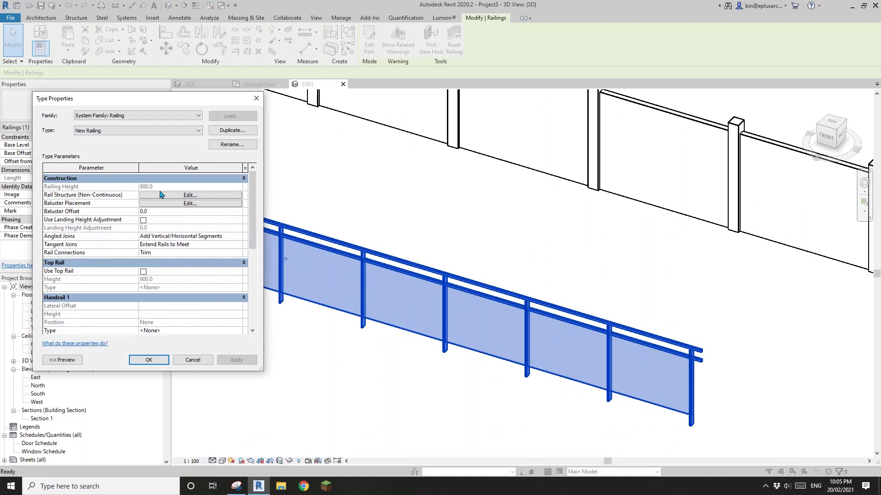
Try to delete both Rail 1 and Rail 2 from the New Railing type's non-continuous rail structure
left_click(175, 196)
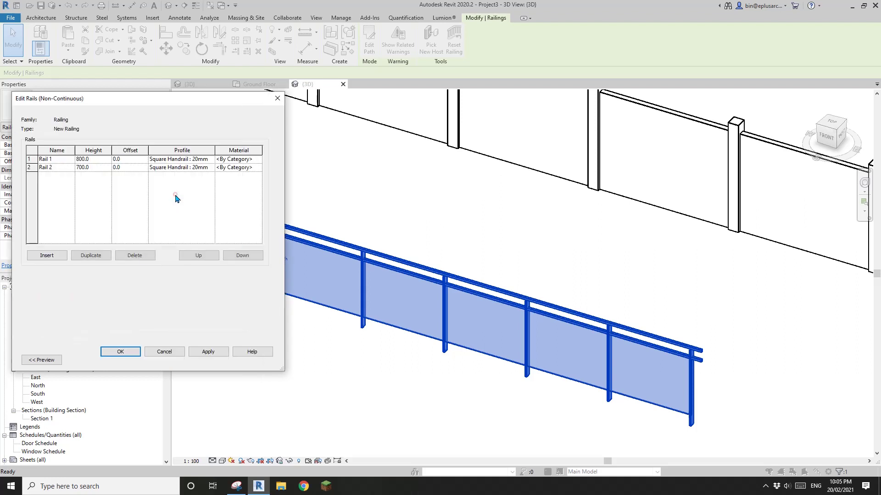
left_click(32, 161)
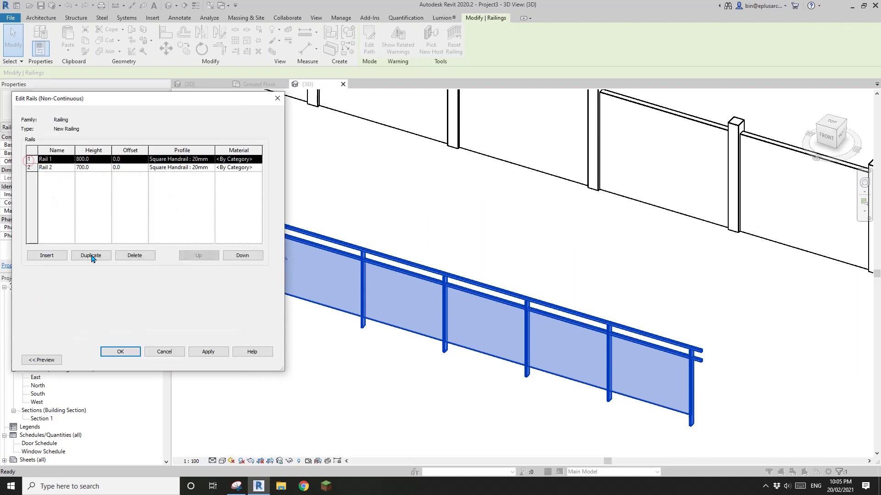
left_click(135, 256)
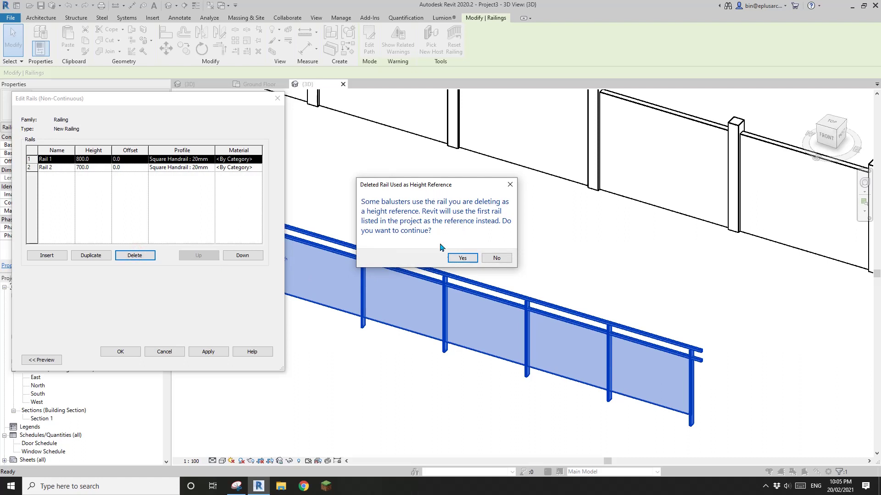
left_click(460, 258)
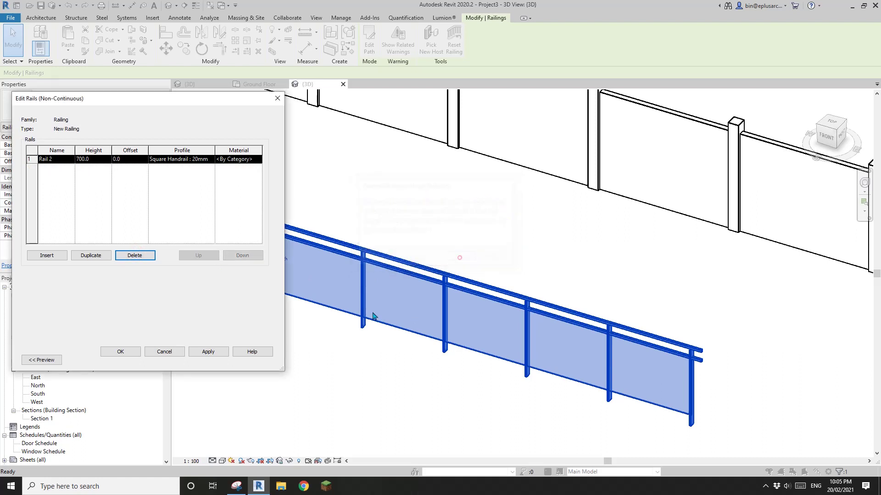
left_click(135, 255)
left_click(121, 352)
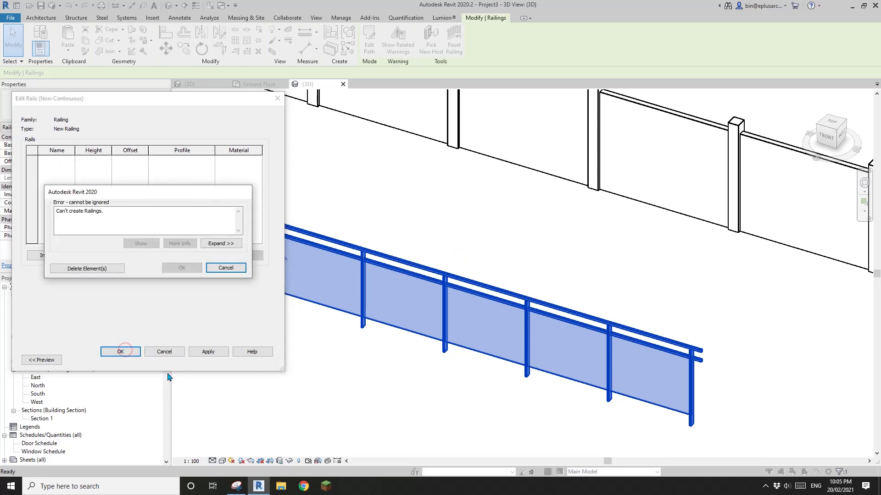
left_click_drag(202, 204, 443, 181)
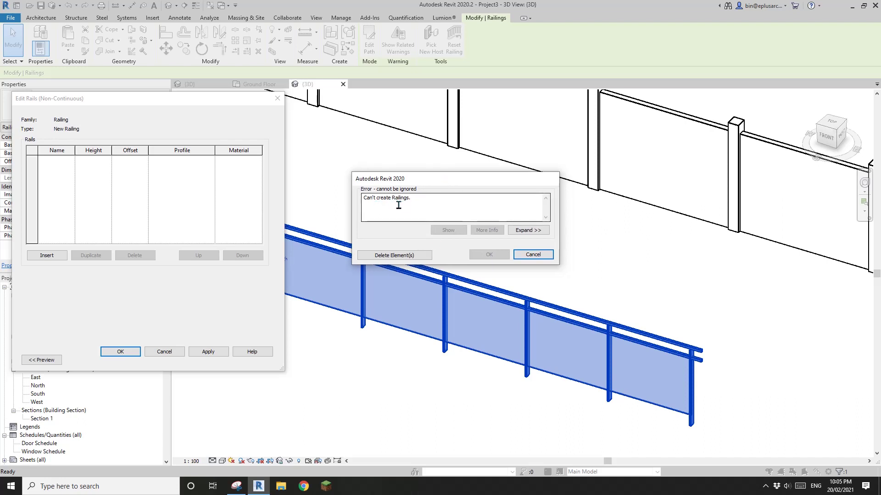
left_click(535, 256)
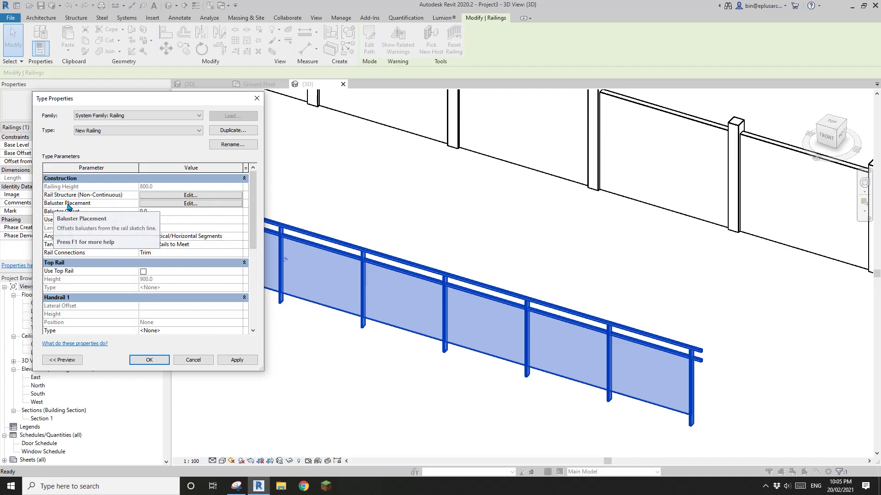
Open the New Railing type's baluster placement and widen the main pattern's Baluster Family column to show the full names
left_click(179, 204)
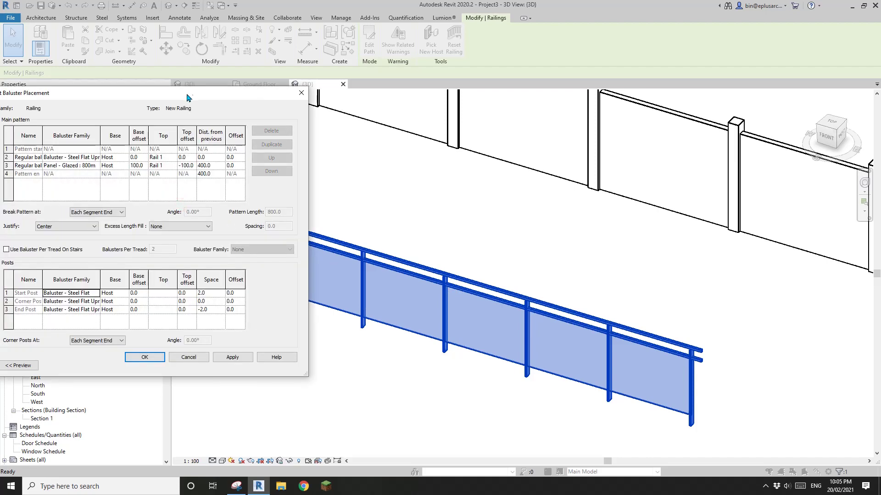
left_click_drag(187, 97, 236, 123)
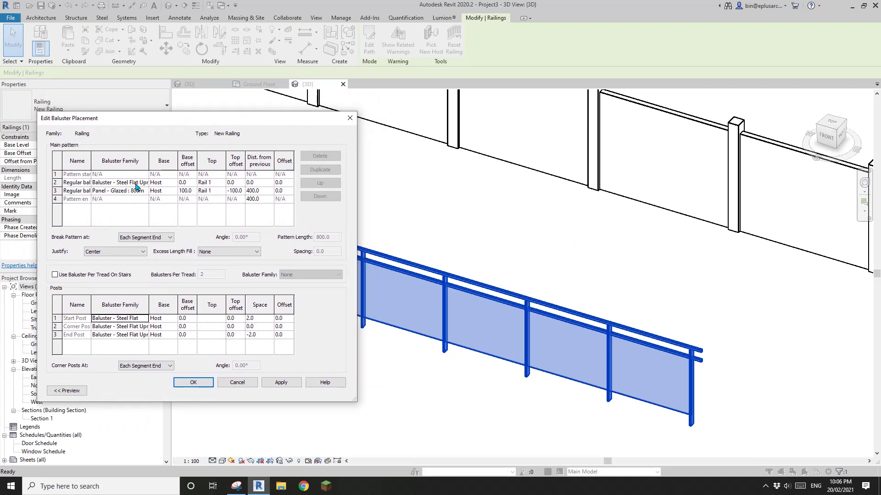
double_click(151, 161)
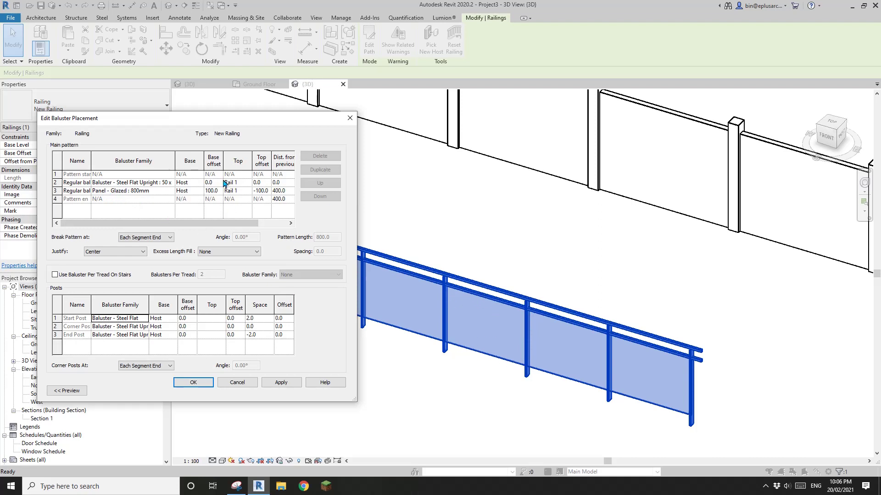
left_click(290, 223)
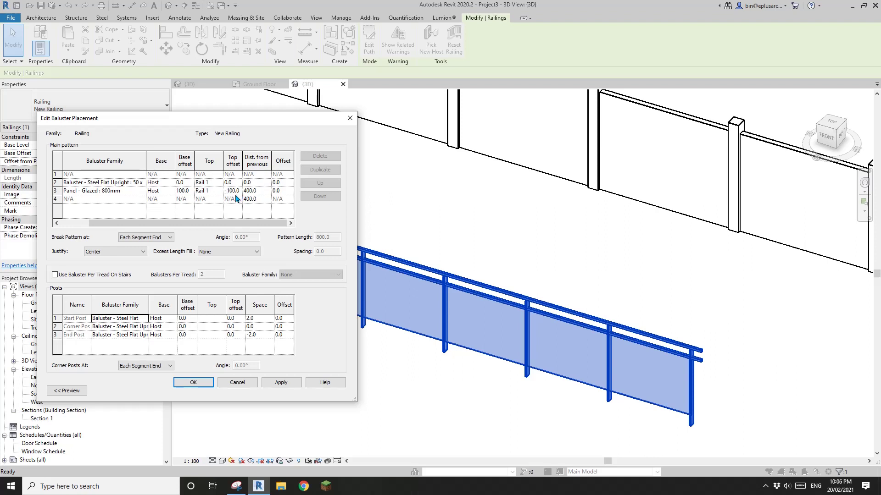
Set the top reference of the steel flat upright and the glazed panel to Host, and the upright's top offset to 1200
left_click(210, 182)
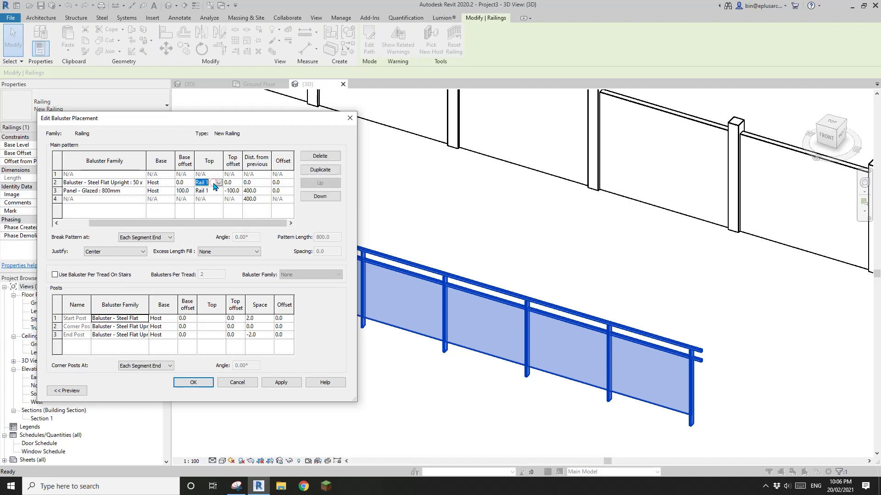
left_click(219, 183)
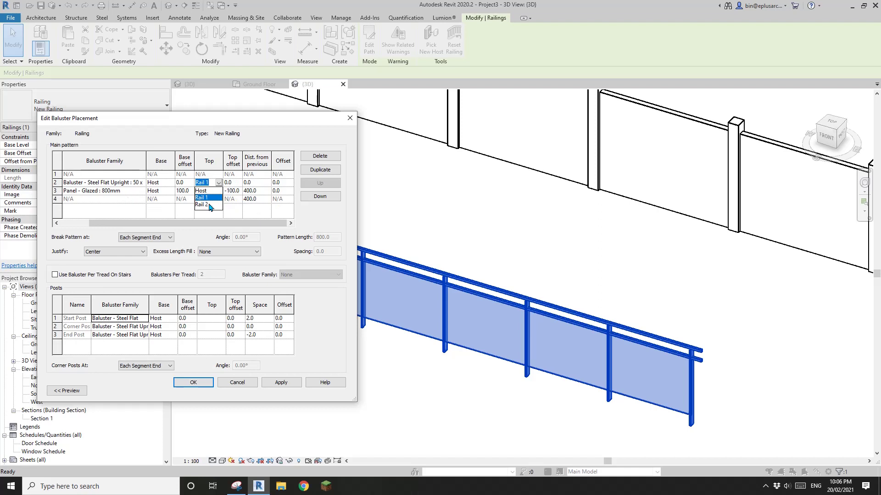
left_click(236, 140)
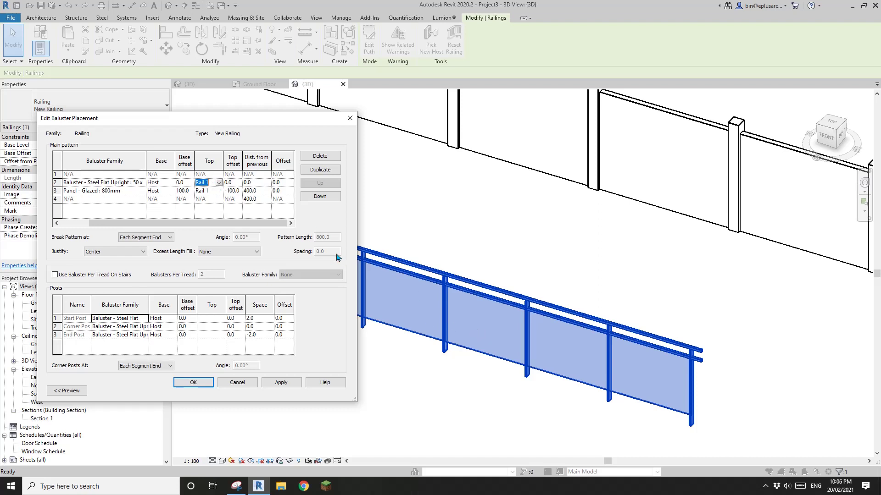
left_click(219, 182)
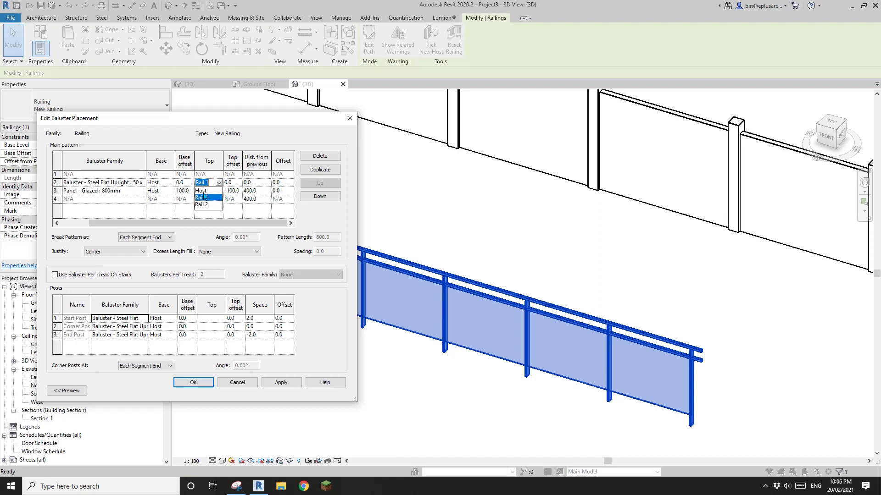
left_click(202, 190)
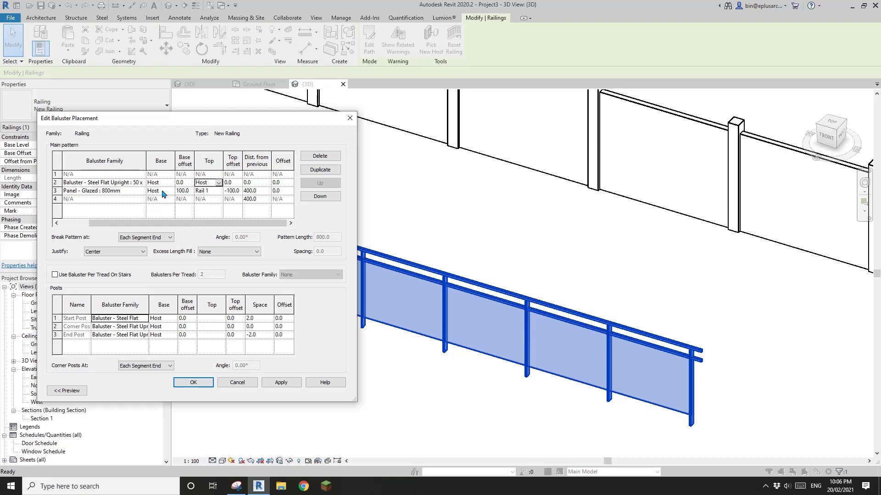
left_click(219, 191)
left_click(219, 190)
left_click(205, 200)
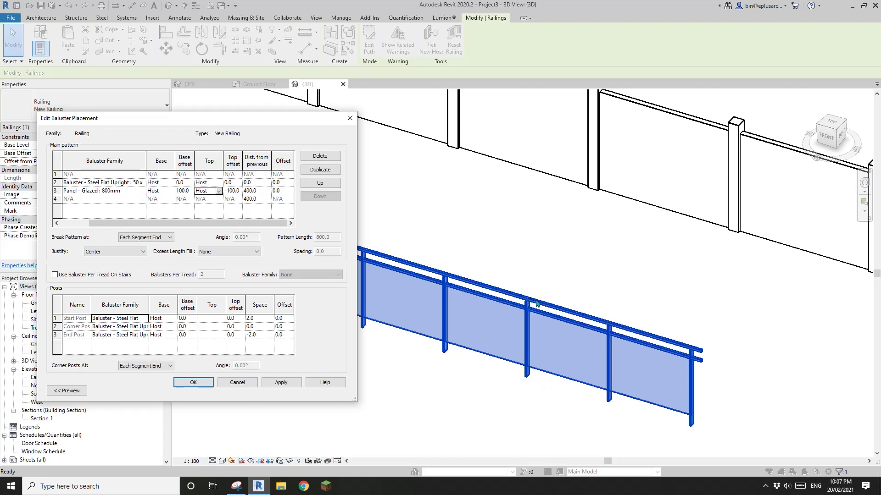
left_click(231, 183)
type("12")
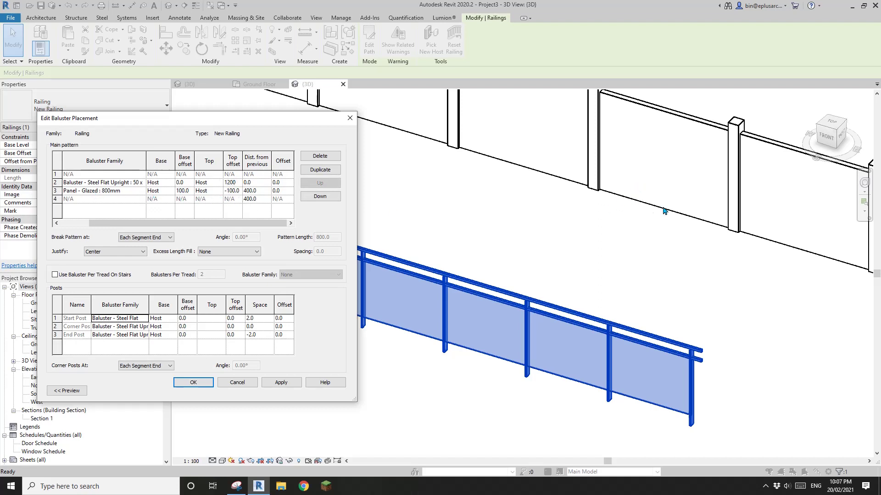
Set the glazed panel's base offset to 0 and its top offset slightly below the uprights' top, and apply the baluster changes
left_click(127, 193)
left_click(142, 191)
left_click_drag(136, 190, 52, 186)
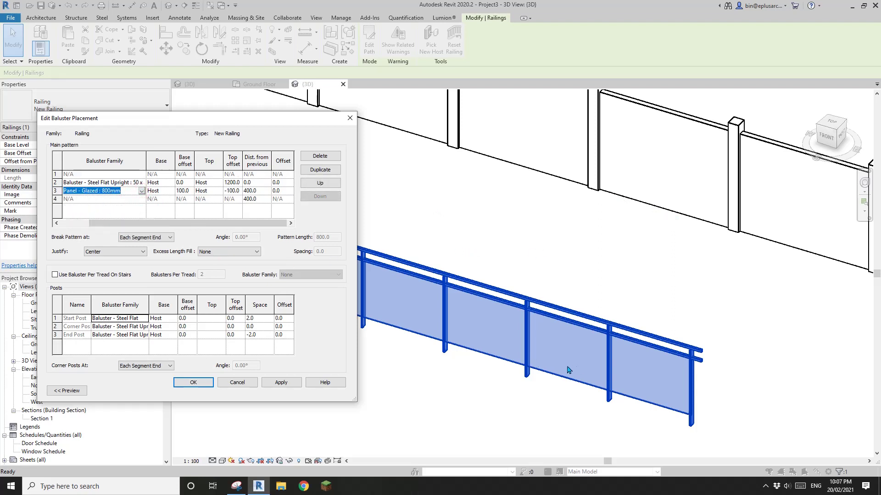
left_click(183, 191)
double_click(184, 191)
type("0")
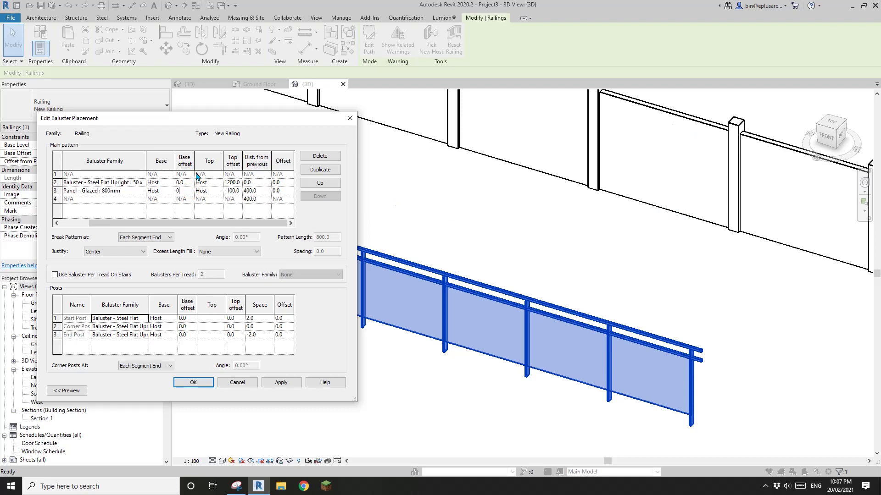
key("Tab")
key("Tab")
type("110")
left_click(202, 383)
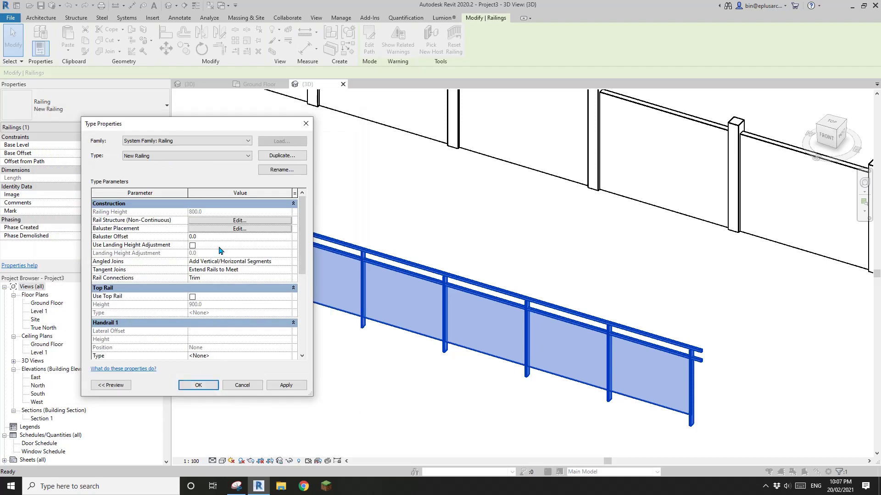
left_click(286, 384)
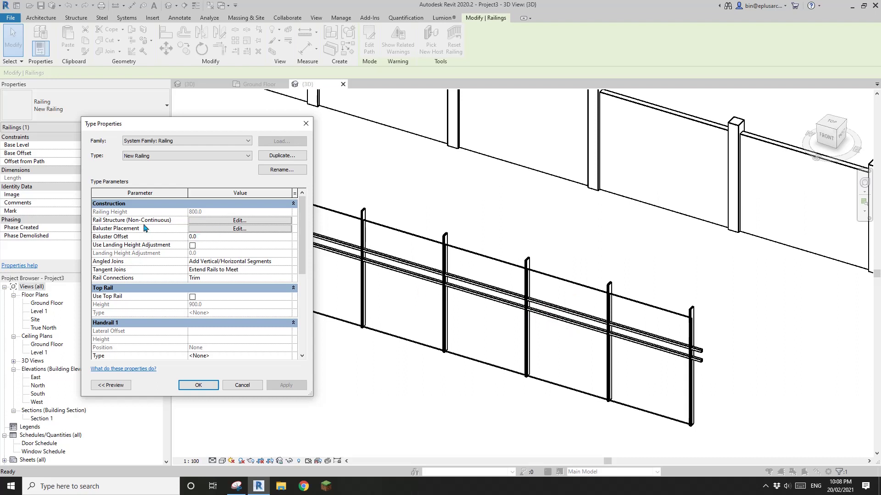
Delete every rail from the New Railing type's non-continuous rail structure and apply the type change
left_click(222, 220)
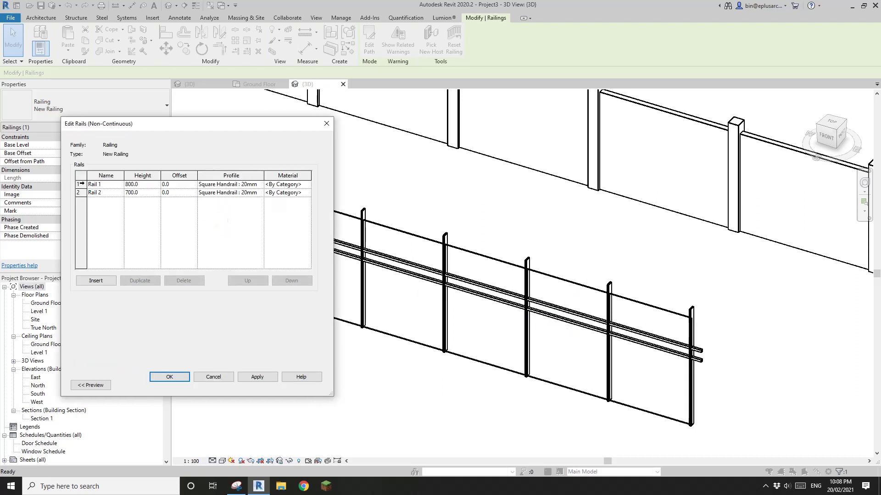
left_click(139, 281)
left_click(140, 281)
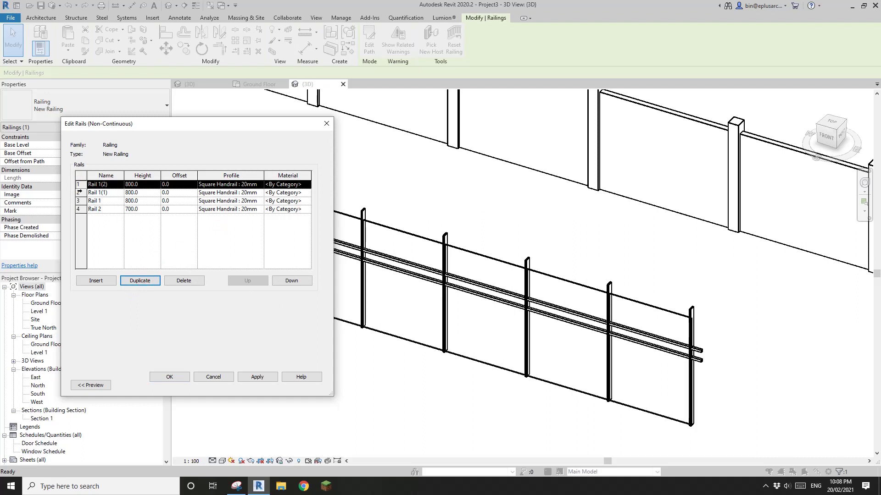
left_click(183, 280)
left_click(184, 281)
left_click(184, 280)
left_click(183, 281)
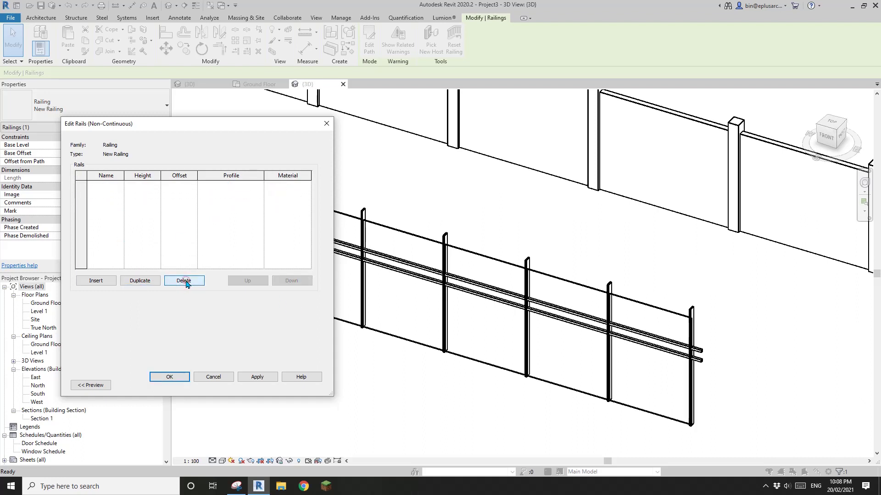
left_click(169, 376)
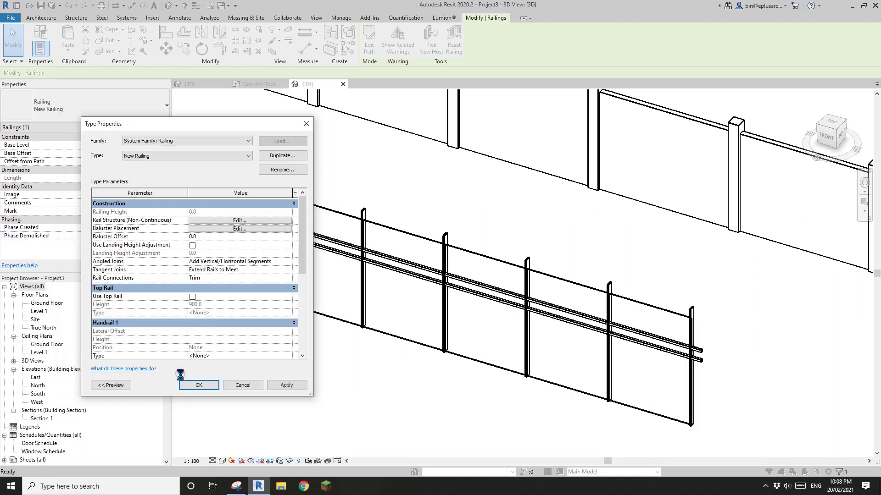
left_click(285, 386)
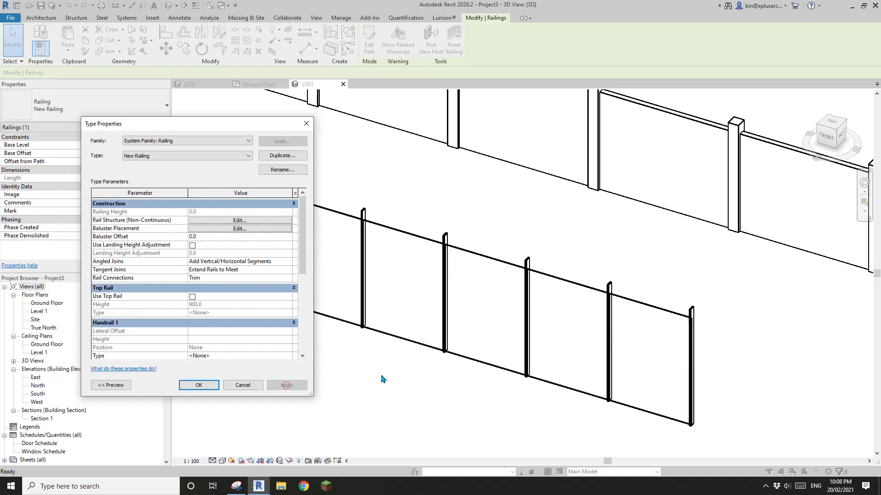
left_click(198, 385)
mouse_move(465, 317)
middle_mouse_down("shift")
mouse_move(468, 329)
mouse_move(535, 328)
mouse_move(517, 311)
mouse_move(503, 328)
mouse_move(503, 304)
mouse_move(479, 314)
middle_mouse_up("shift")
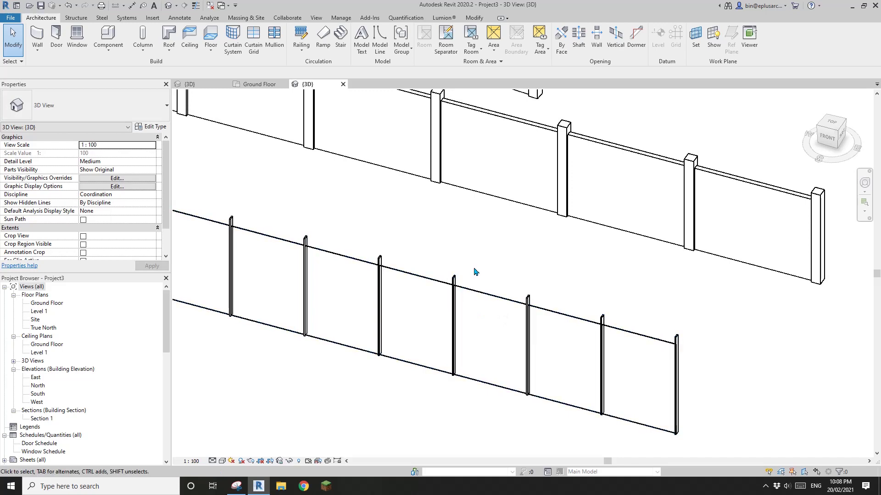
Examine the profile families loaded in the project, selecting M_Fascia-Flat
left_click(449, 286)
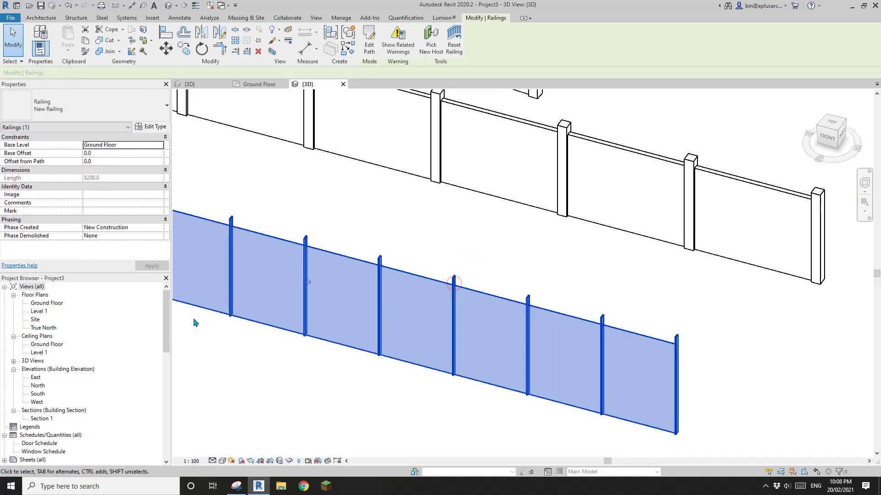
left_click_drag(167, 321, 165, 417)
double_click(30, 402)
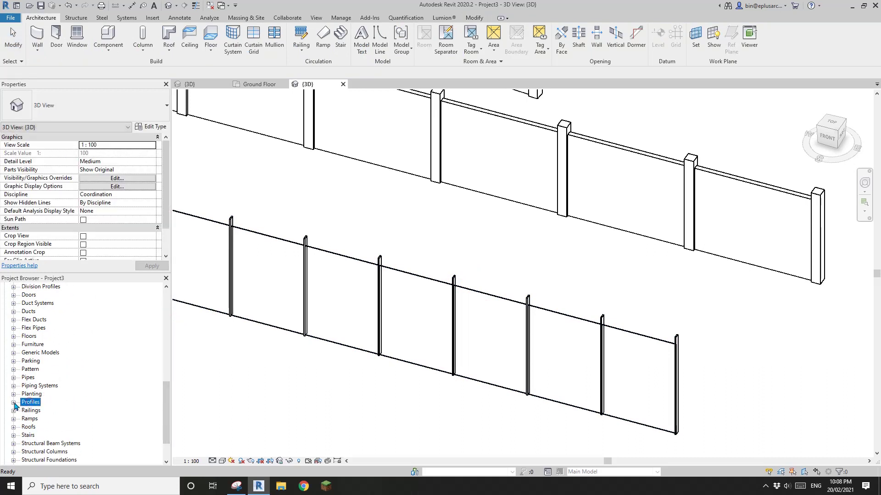
scroll(91, 406, "down", 3)
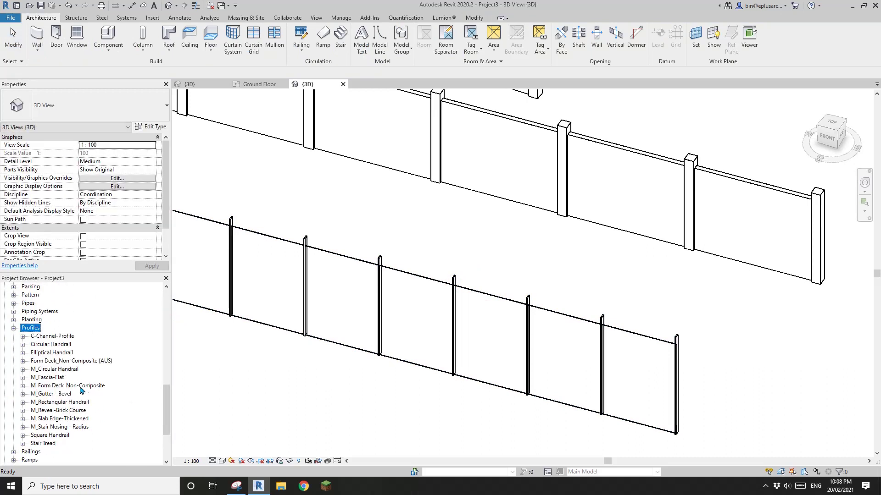
left_click(40, 379)
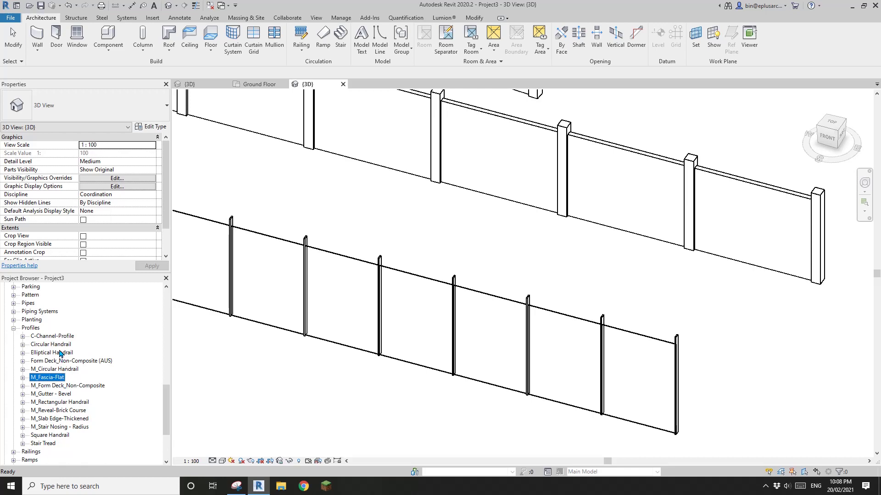
Check which baluster families are available for the upright in the New Railing type's baluster placement, leaving the settings as they are
left_click(246, 346)
left_click(387, 287)
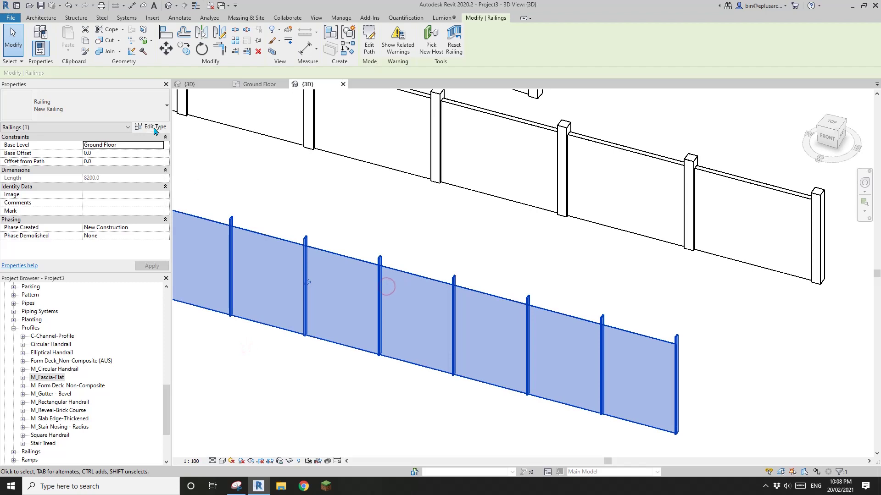
left_click(154, 127)
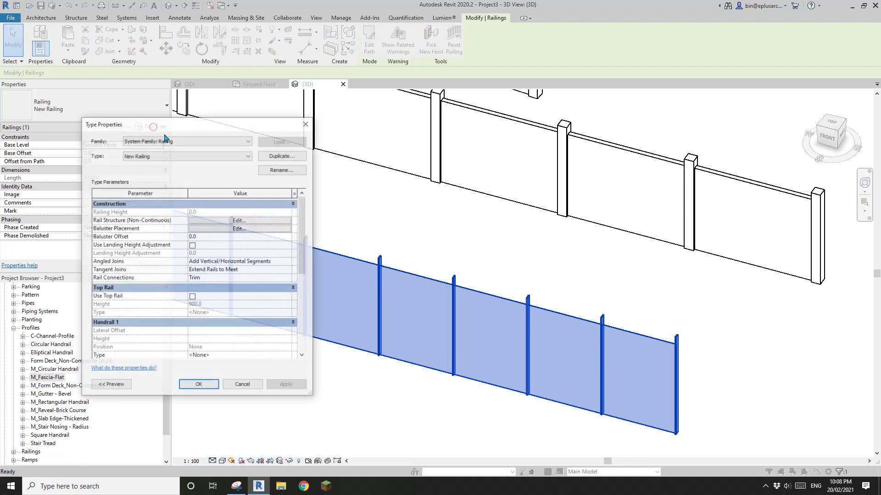
left_click(239, 228)
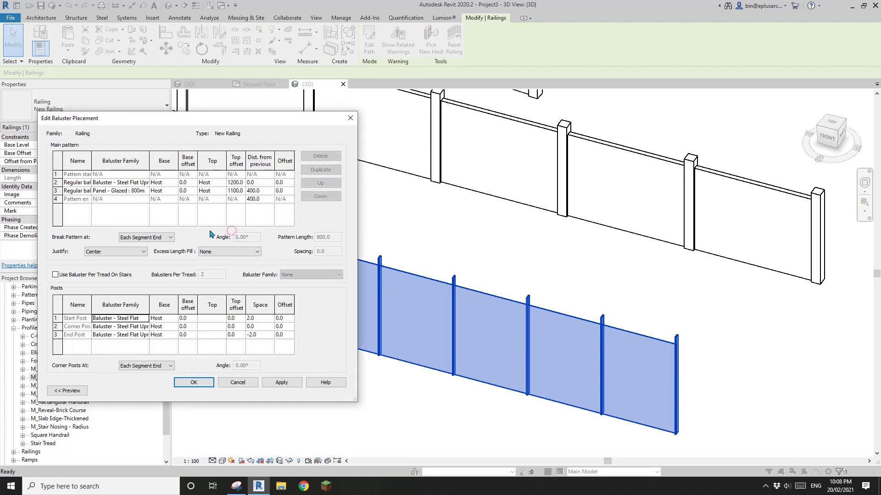
left_click(137, 183)
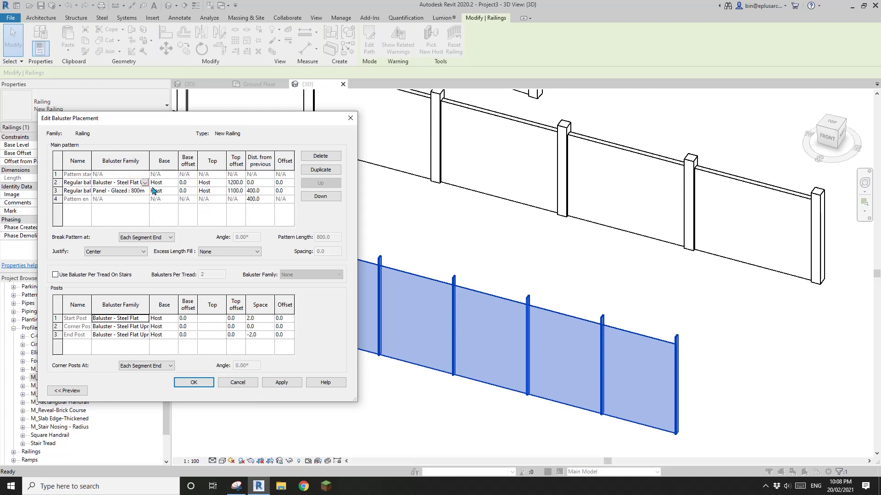
left_click(145, 183)
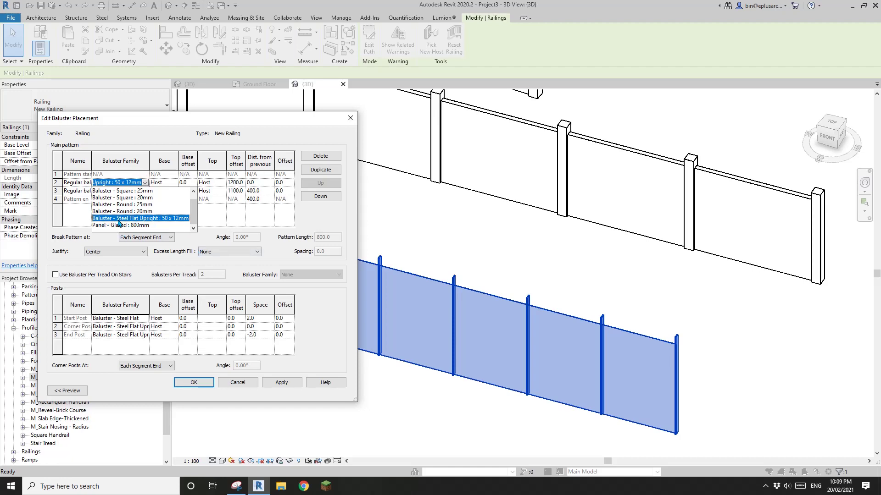
left_click(265, 390)
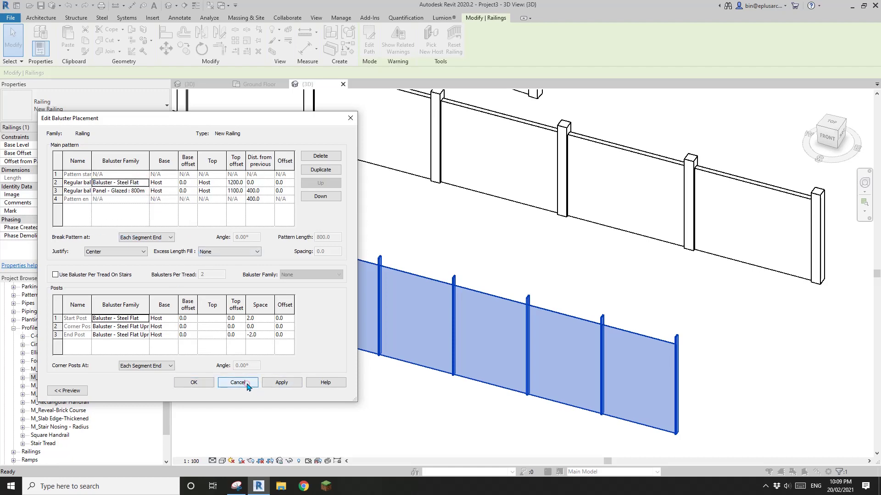
left_click(250, 385)
left_click(242, 385)
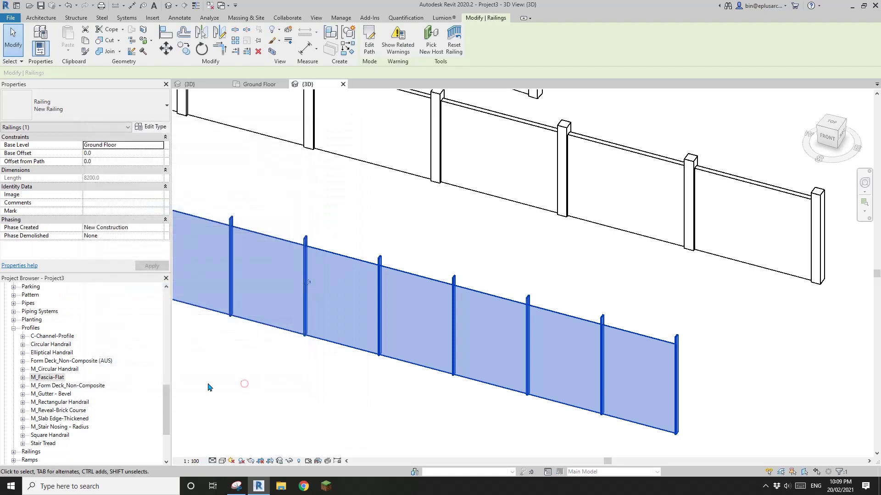
Duplicate the 50 x 12mm type of the Baluster - Steel Flat Upright railing family
left_click(14, 328)
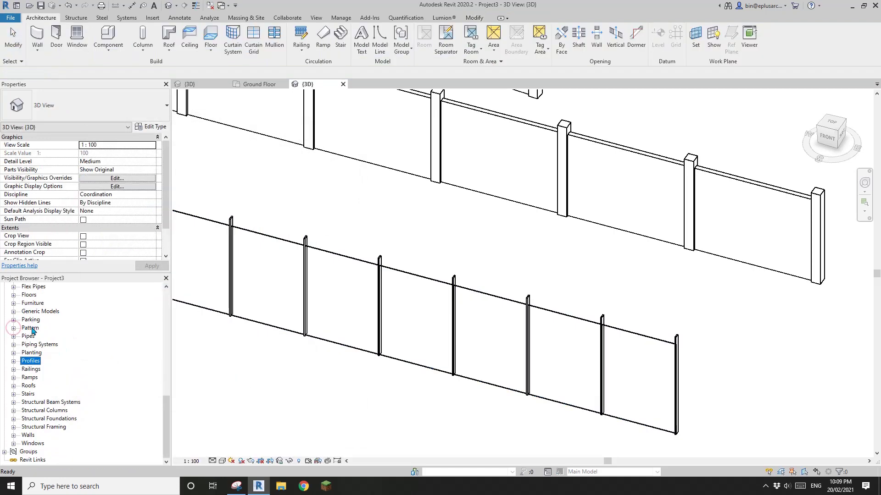
double_click(28, 369)
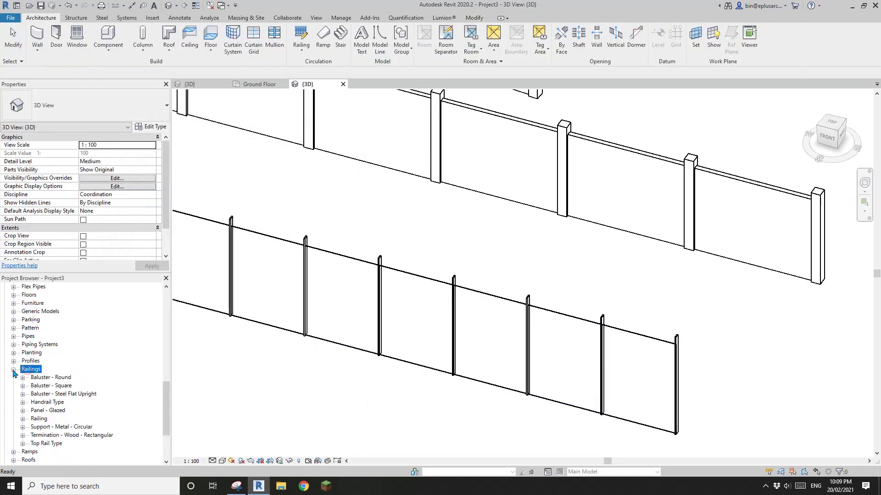
scroll(55, 377, "down", 1)
left_click(67, 378)
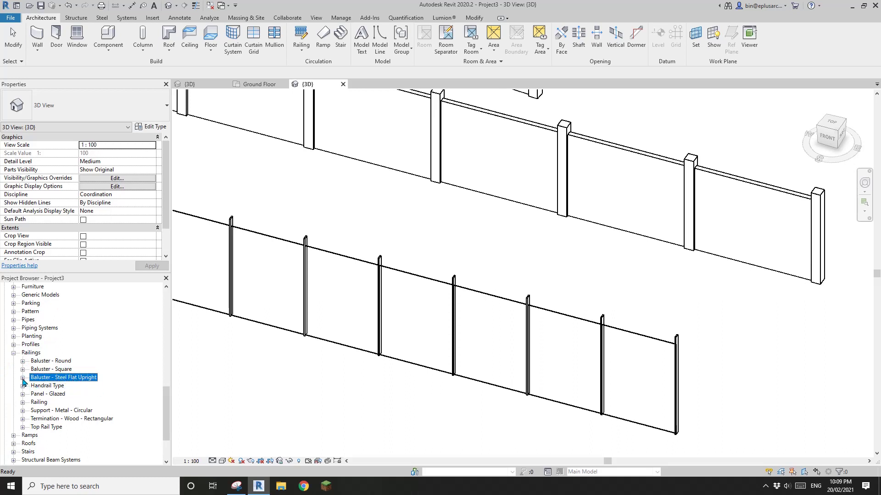
left_click(23, 378)
left_click(49, 386)
right_click(50, 388)
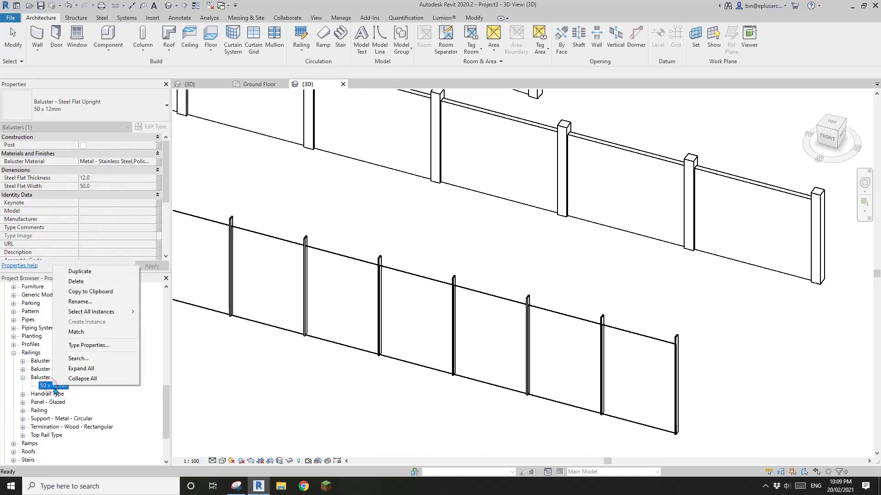
left_click(99, 272)
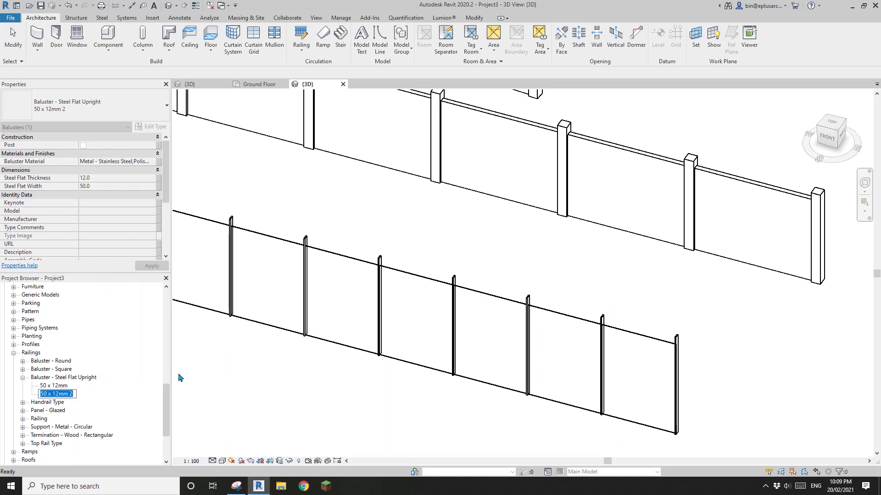
Name the duplicated steel flat upright type 50x50
type("50x5")
key("Return")
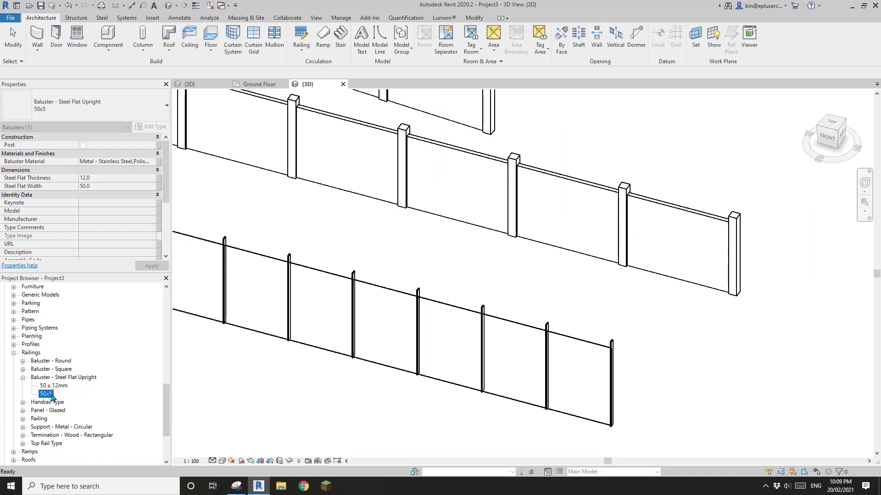
left_click(53, 394)
type("0")
key("Return")
Set the Steel Flat Thickness of the 50x50 upright type to 50
double_click(49, 393)
left_click(227, 249)
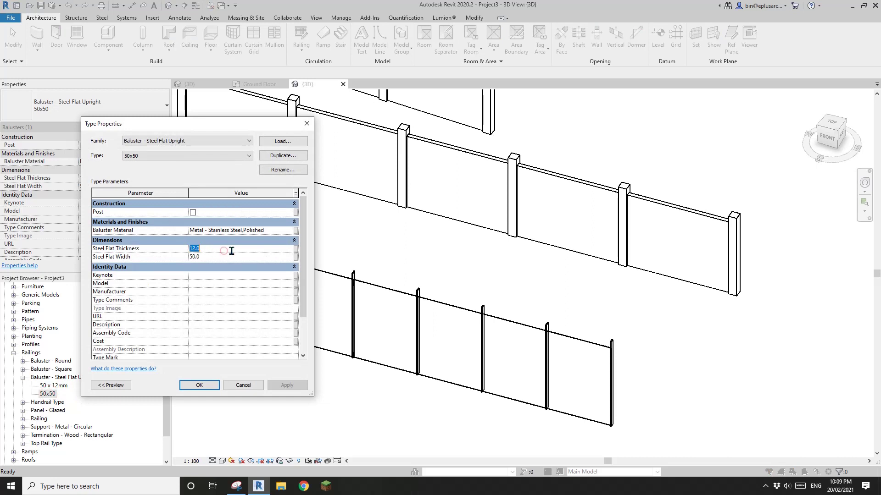
type("50")
left_click(202, 387)
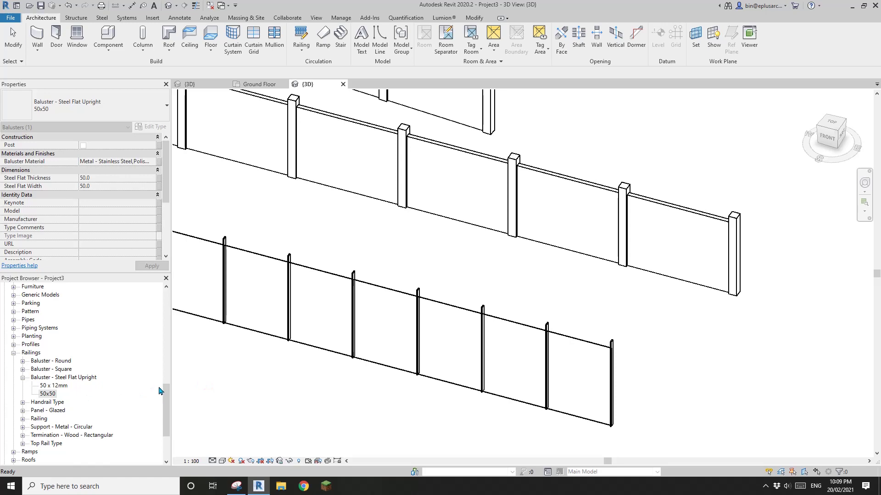
Assign Baluster - Steel Flat Upright : 50x50 to the upright in the New Railing type's main pattern and apply the type change
left_click(333, 305)
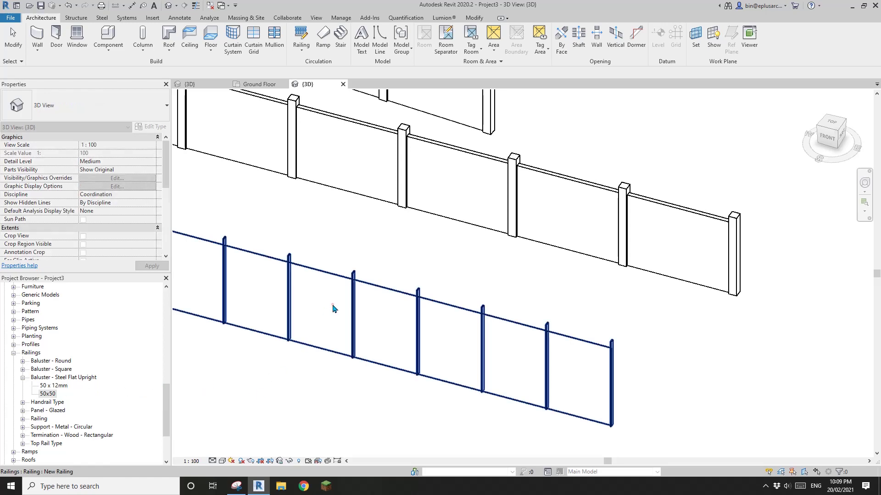
left_click(359, 304)
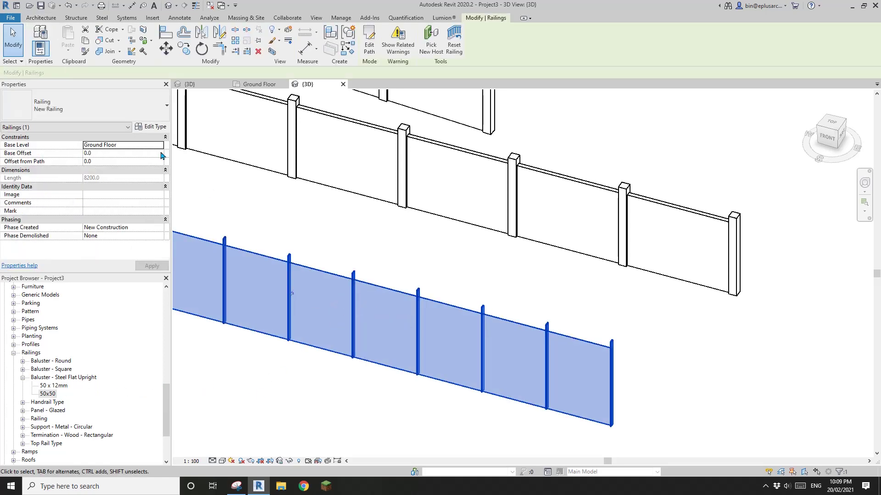
left_click(150, 126)
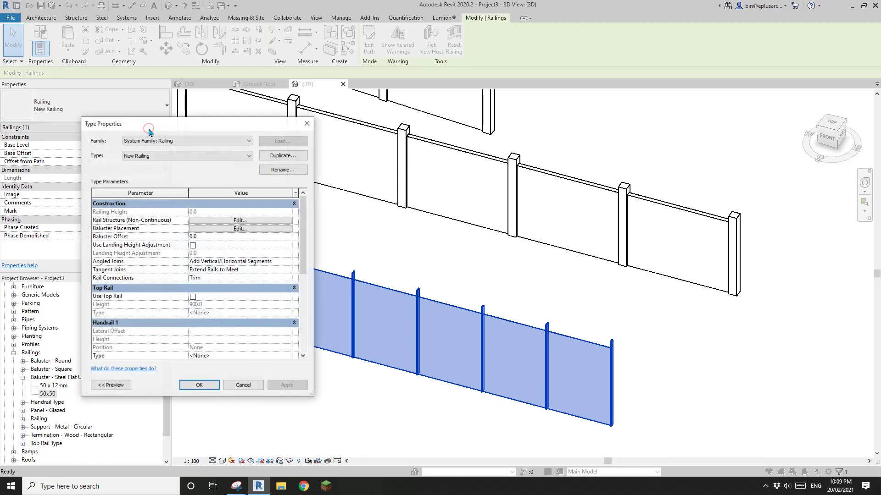
left_click(230, 230)
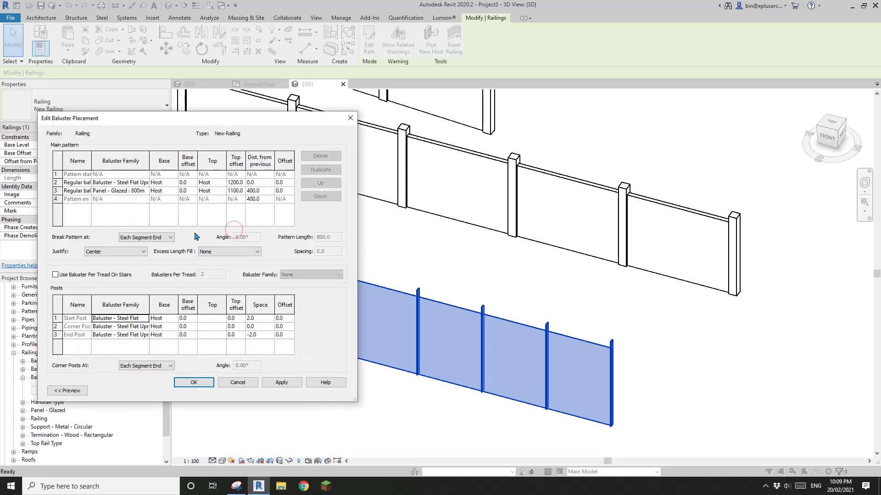
left_click(144, 182)
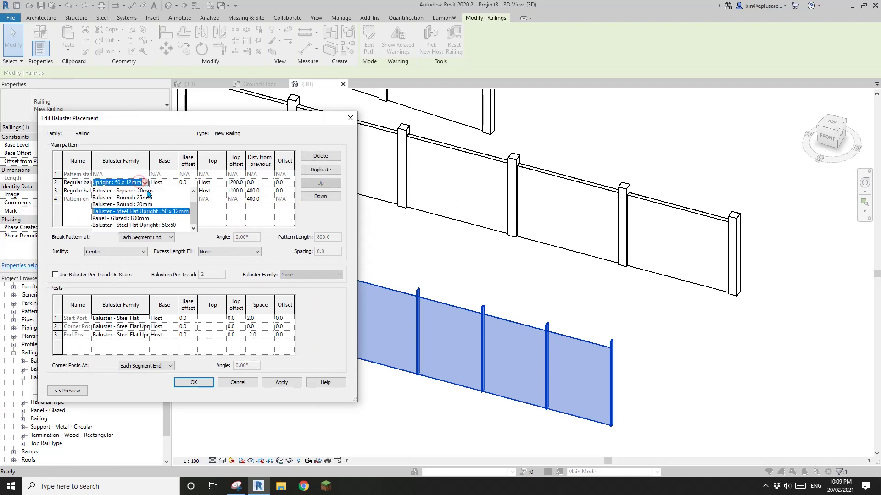
left_click(160, 225)
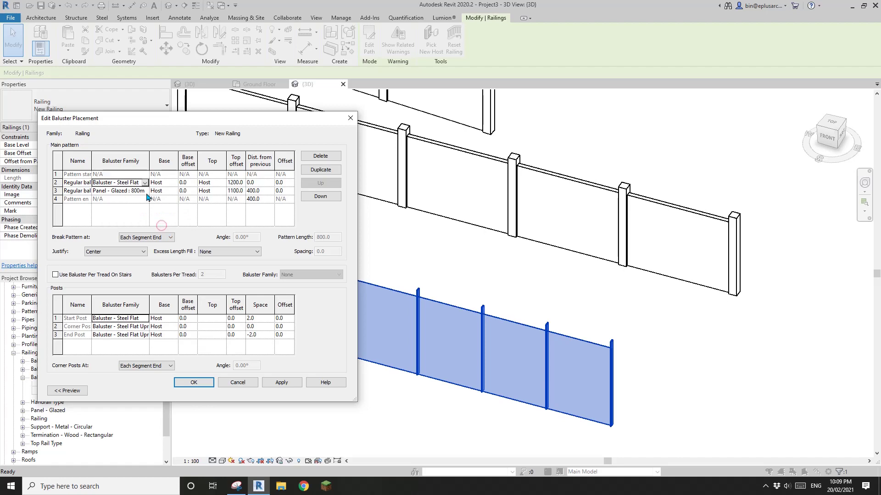
left_click(194, 383)
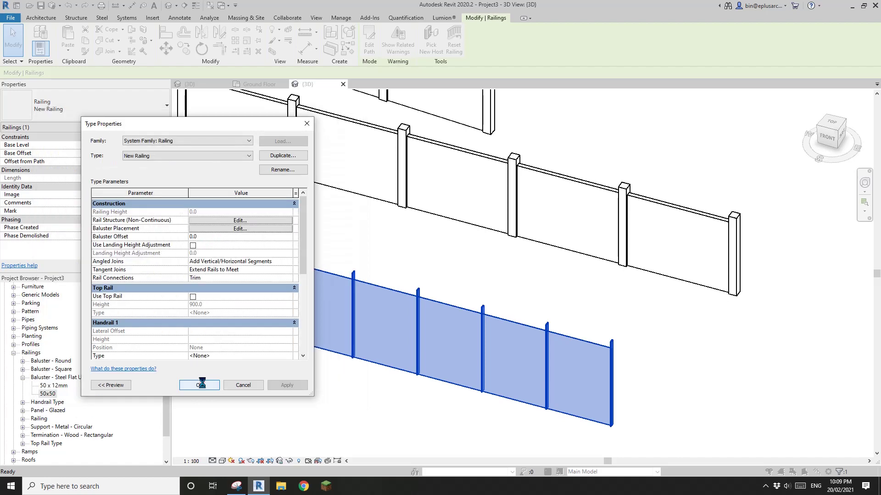
left_click(294, 385)
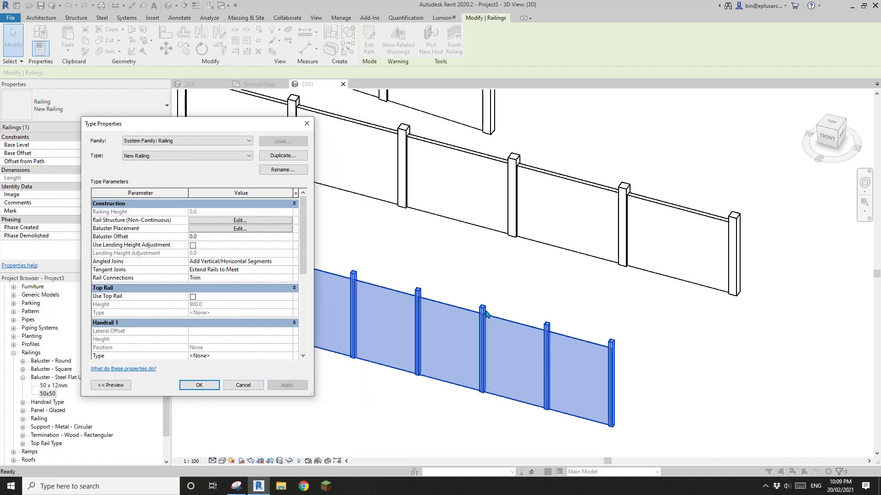
left_click(199, 385)
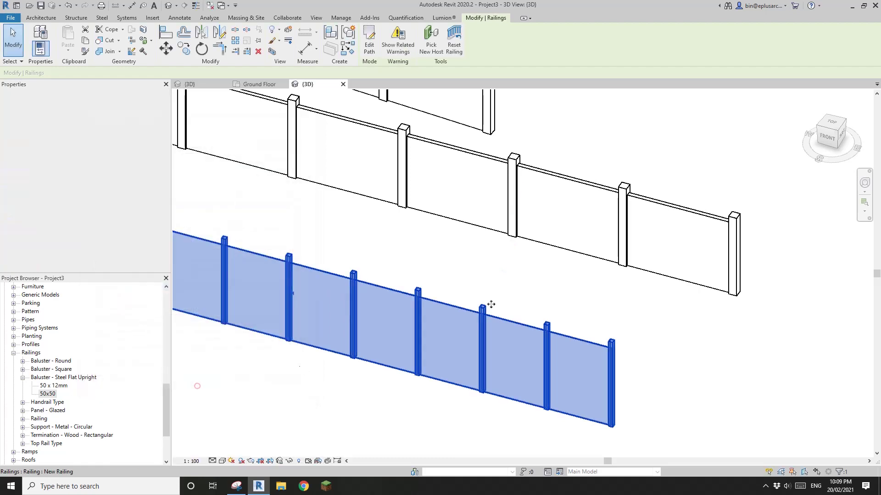
Set the line-based fence family's Post Width to 50 and its panel thickness to 20, and apply the type changes
left_click(529, 198)
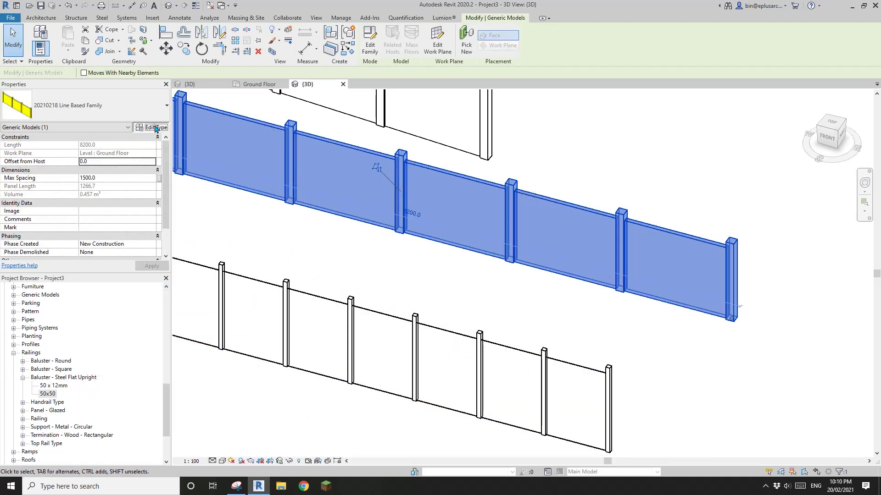
left_click(151, 127)
left_click(211, 264)
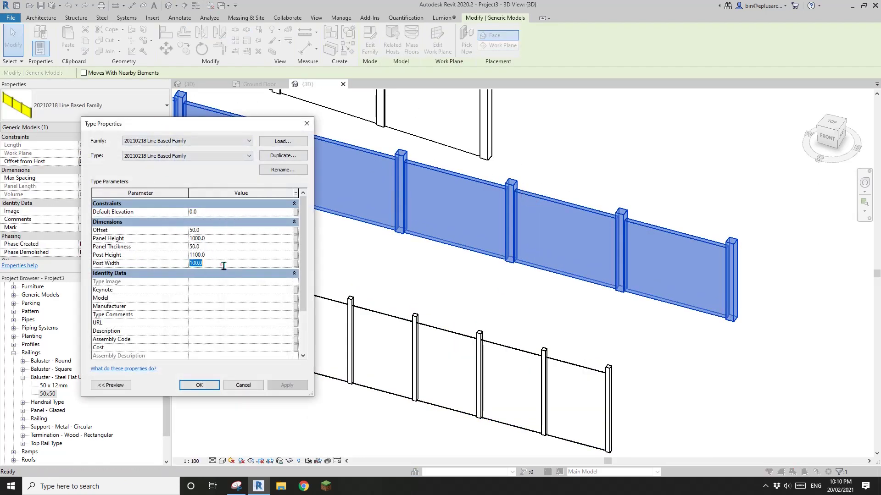
type("50")
left_click(282, 389)
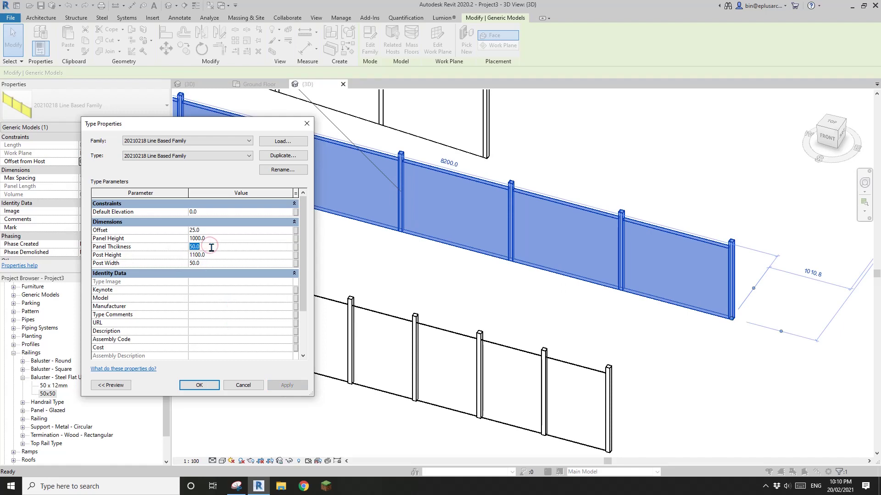
type("20")
left_click(286, 385)
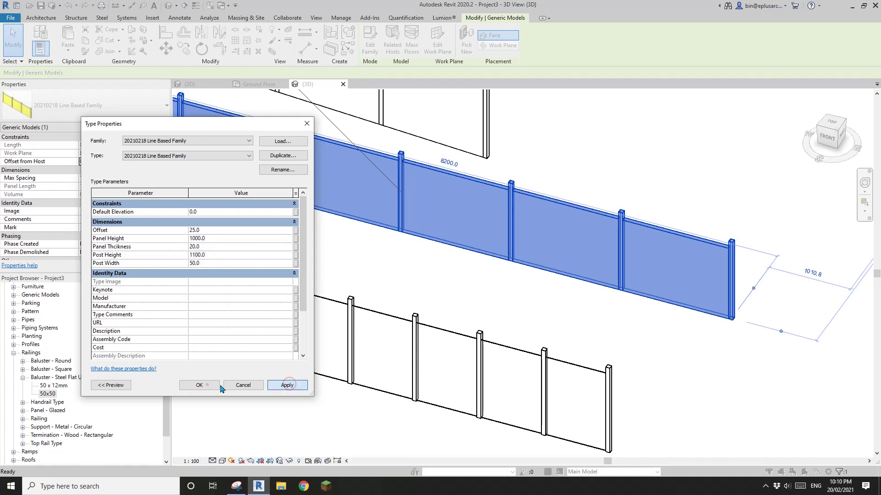
left_click(201, 385)
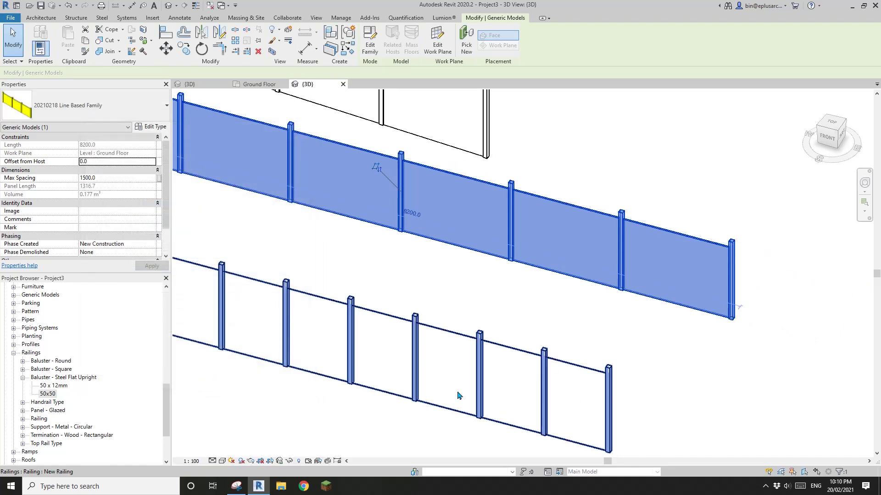
Duplicate the 800mm type of the Panel - Glazed railing family
left_click(448, 304)
middle_click_drag(433, 290, 462, 334, "shift")
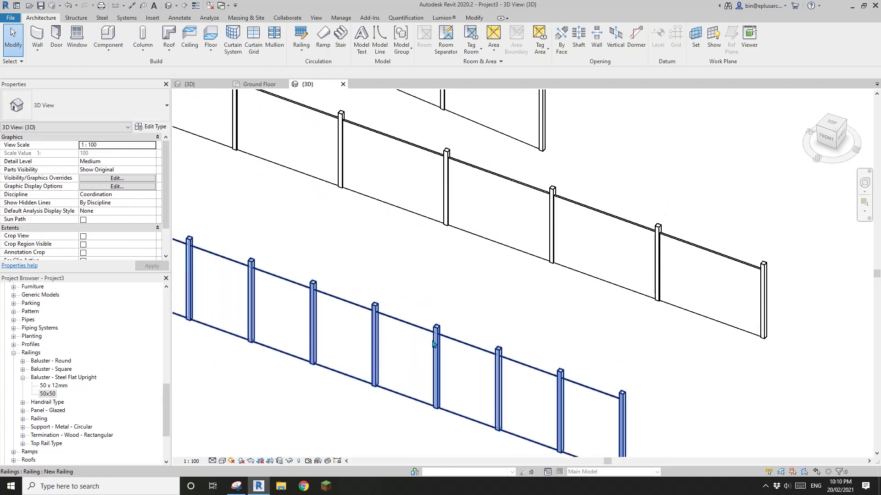
middle_click_drag(408, 350, 401, 318)
scroll(391, 307, "up", 2)
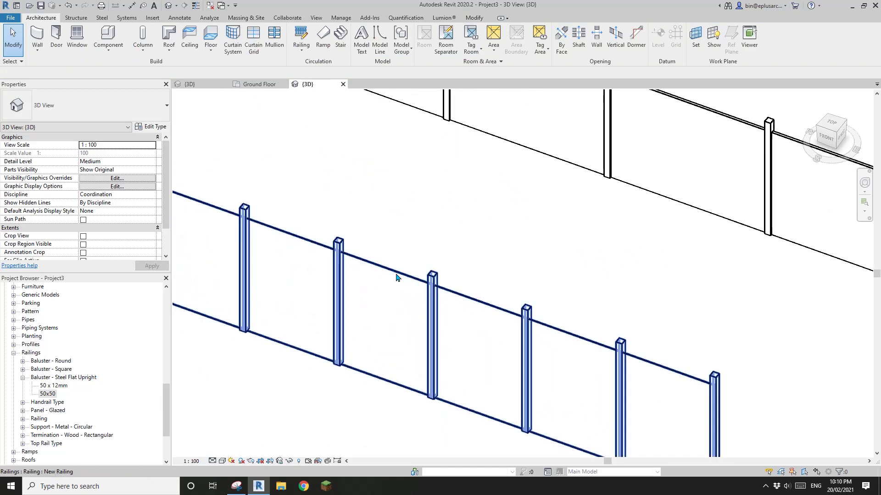
scroll(397, 277, "down", 2)
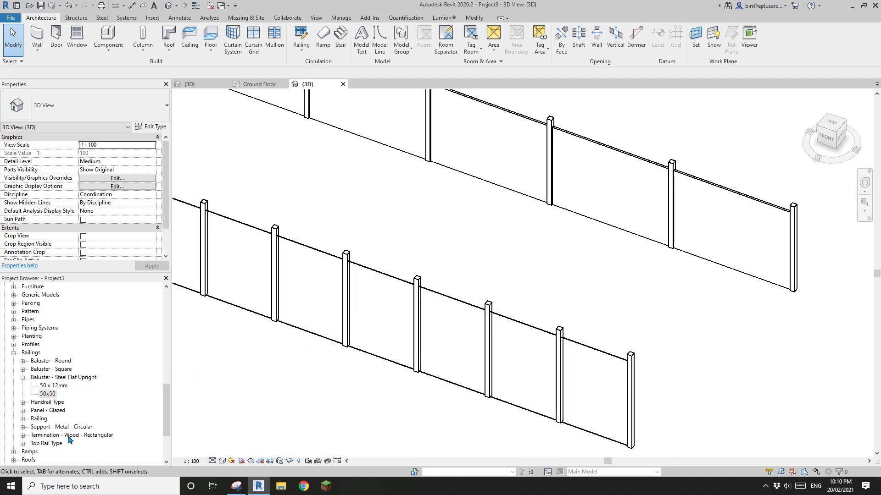
left_click(48, 411)
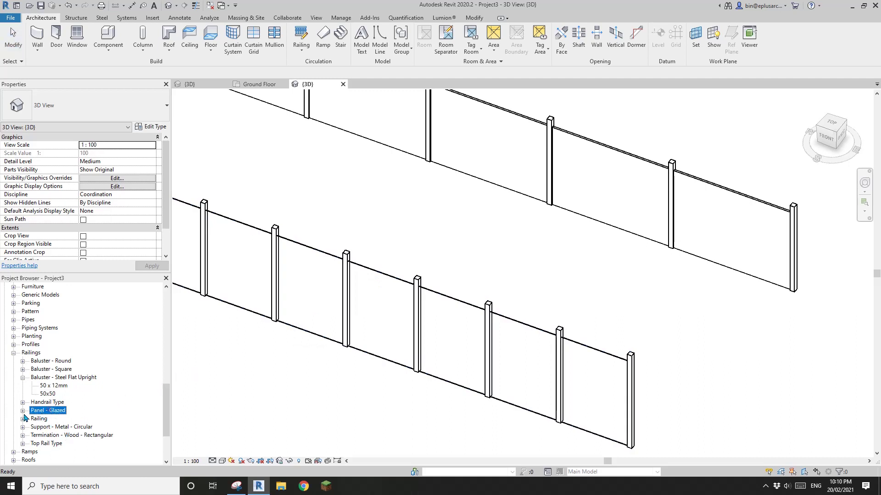
left_click(22, 410)
right_click(53, 419)
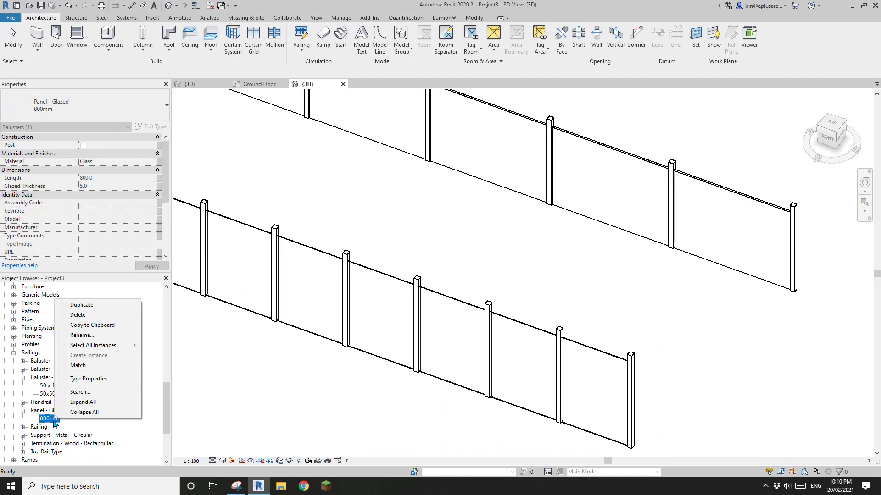
left_click(82, 305)
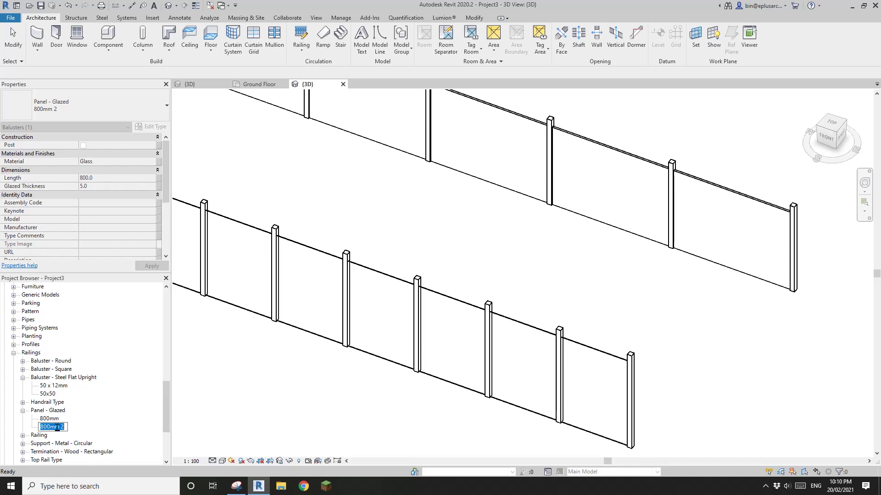
left_click(401, 210)
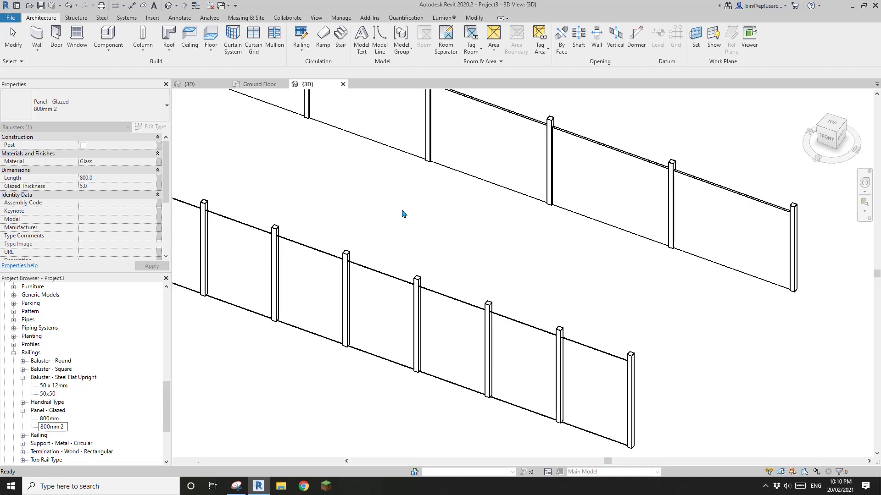
Check the Max Spacing of the line-based fence family, for comparison with the railing
left_click(543, 140)
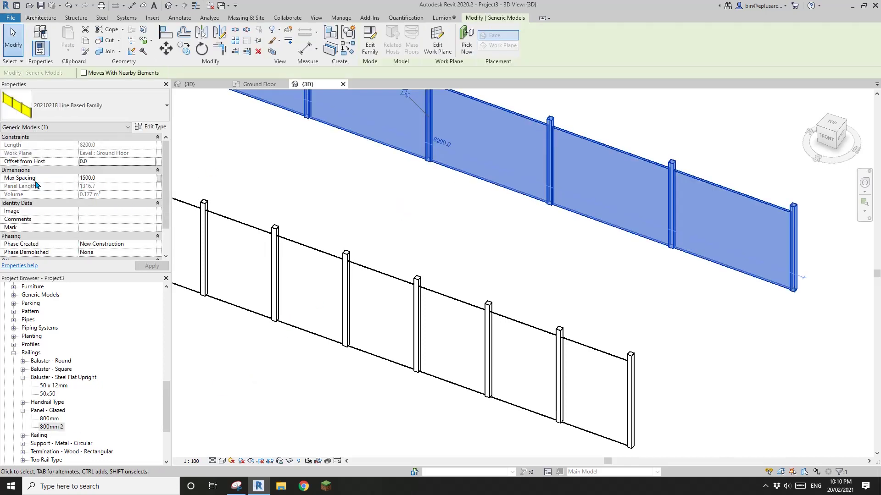
middle_click_drag(520, 167, 527, 168)
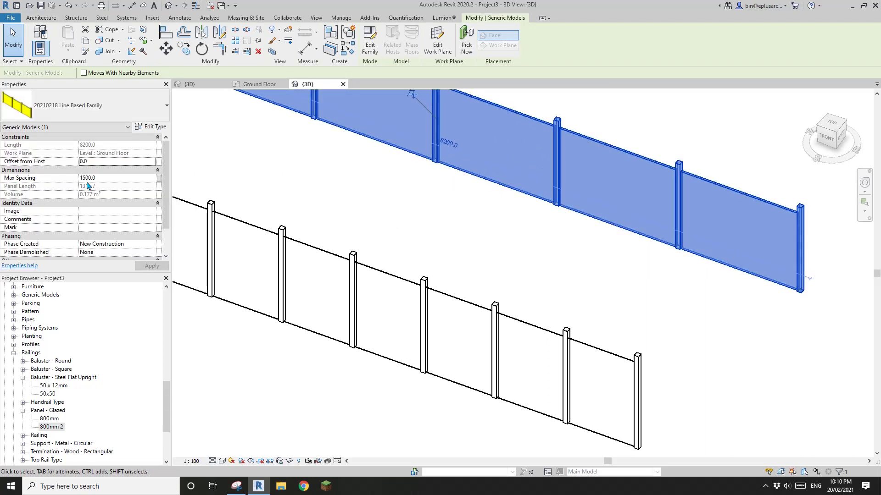
left_click(363, 307)
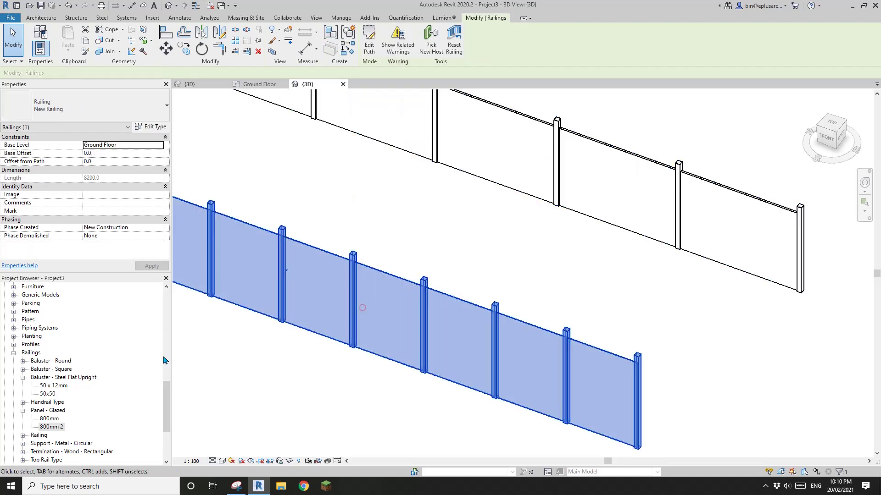
Rename the duplicated Panel - Glazed type as 1500mm
left_click(47, 426)
right_click(48, 426)
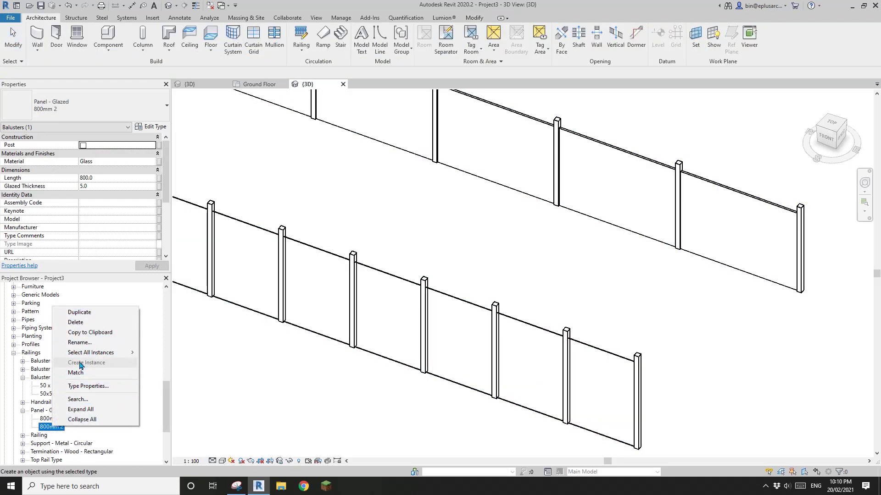
left_click(84, 343)
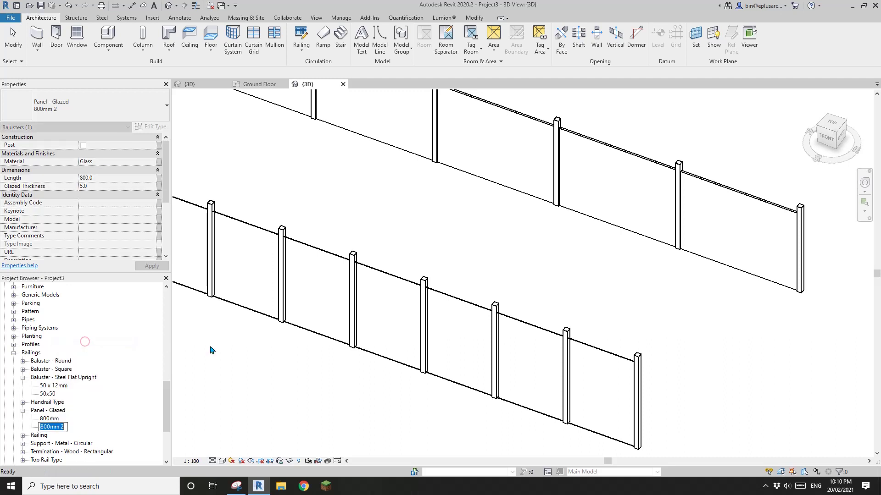
type("15")
key("Return")
Set the 1500mm panel type's Length to 1500 and its Glazed Thickness to 20
double_click(50, 426)
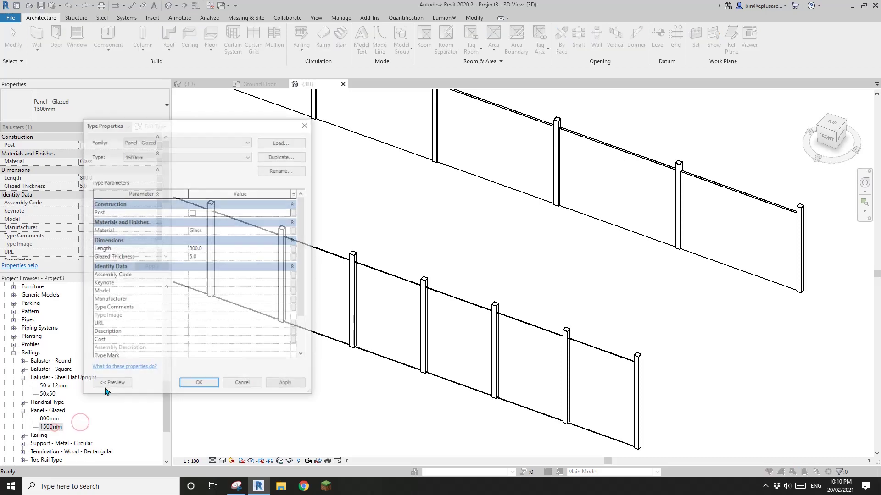
left_click(195, 248)
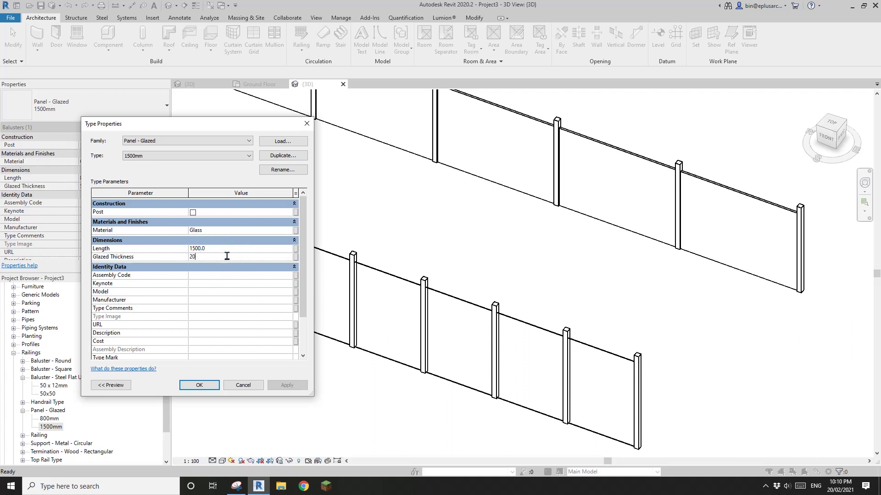
type("20")
Assign the Gypsum Wall Board material to the 1500mm panel type and accept its type properties
left_click(241, 230)
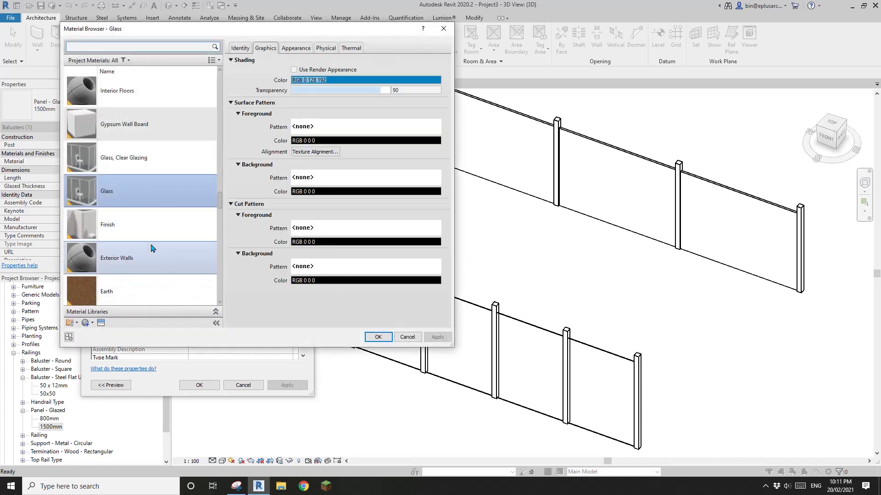
scroll(145, 209, "up", 1)
left_click(125, 129)
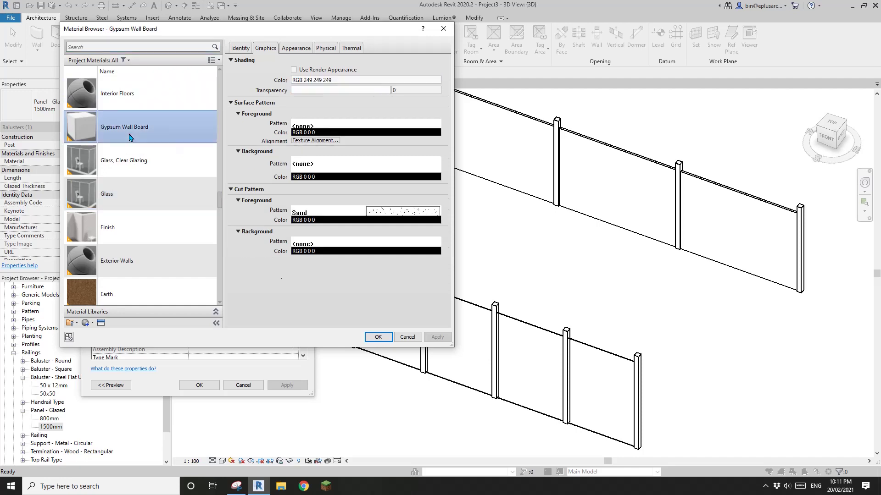
left_click(377, 337)
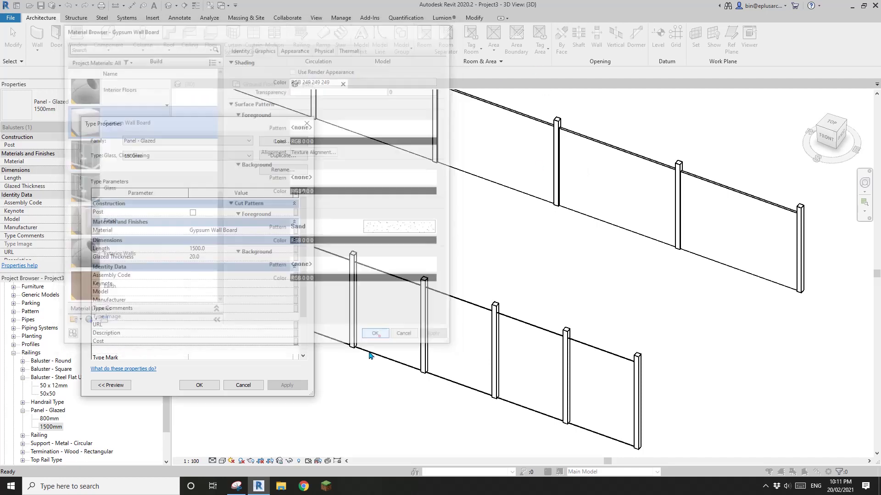
left_click(199, 385)
left_click(378, 384)
Replace the panel in the New Railing type's main baluster pattern with Panel - Glazed : 1500mm and apply the type change
scroll(435, 371, "down", 5)
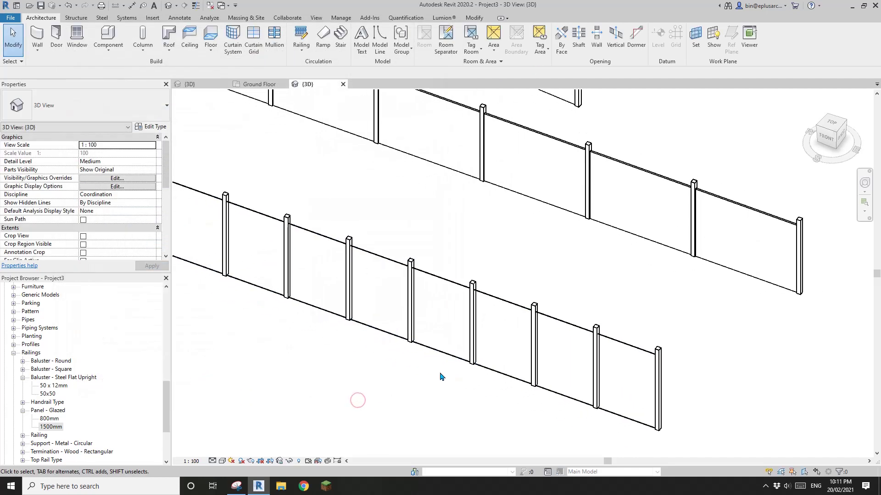
scroll(440, 362, "up", 3)
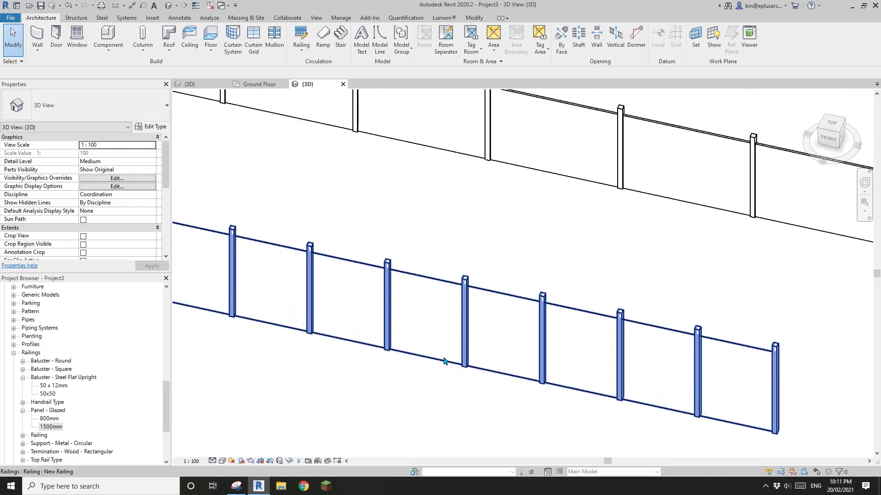
left_click(416, 317)
scroll(416, 317, "up", 1)
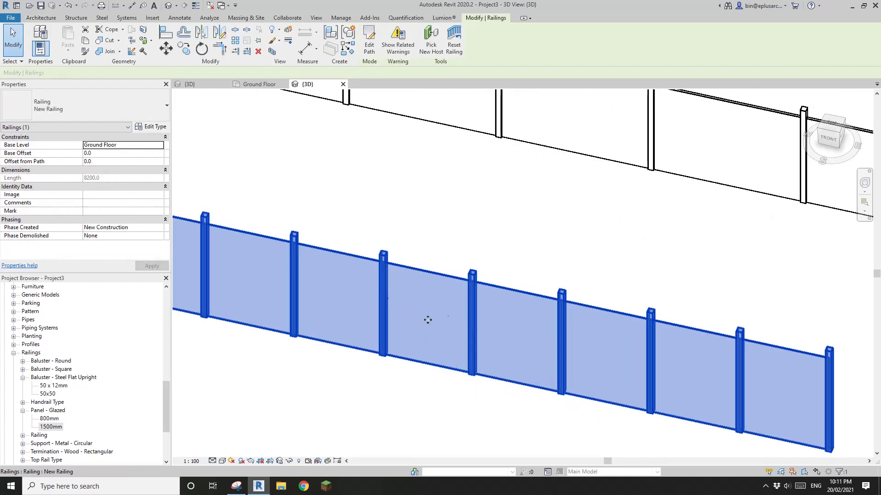
left_click(150, 126)
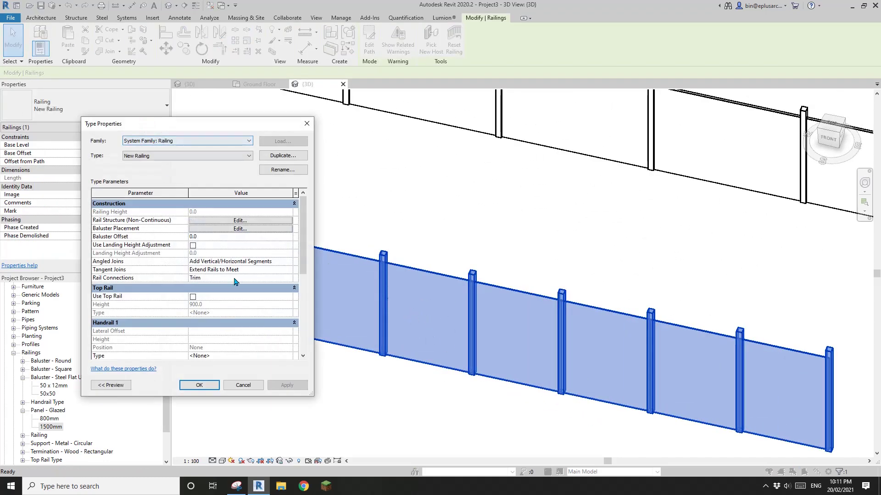
left_click(217, 229)
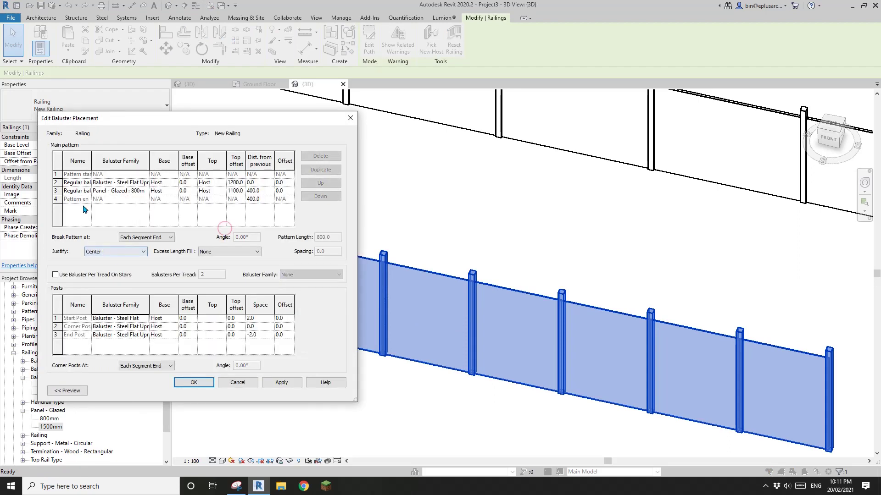
left_click(140, 191)
left_click(145, 191)
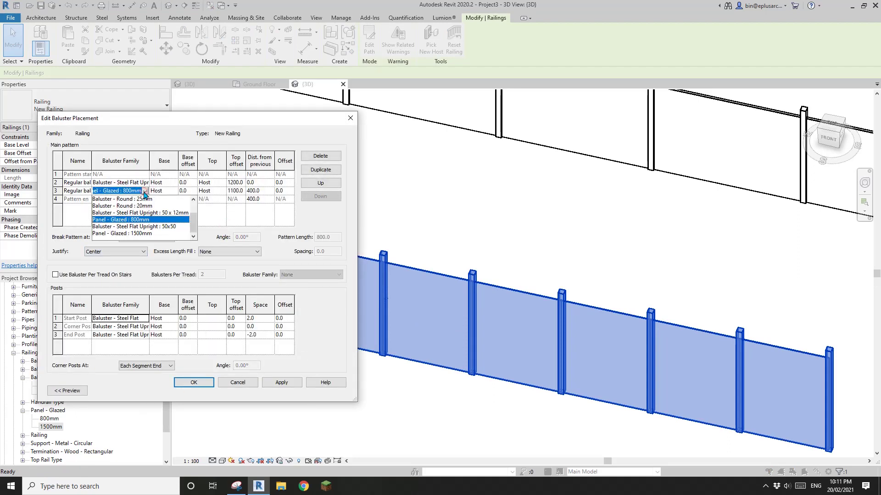
left_click(141, 234)
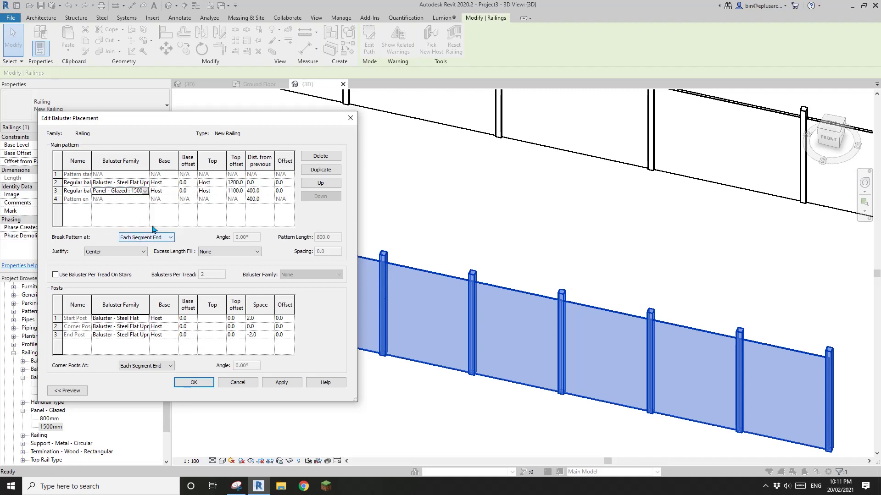
left_click(198, 383)
left_click(285, 388)
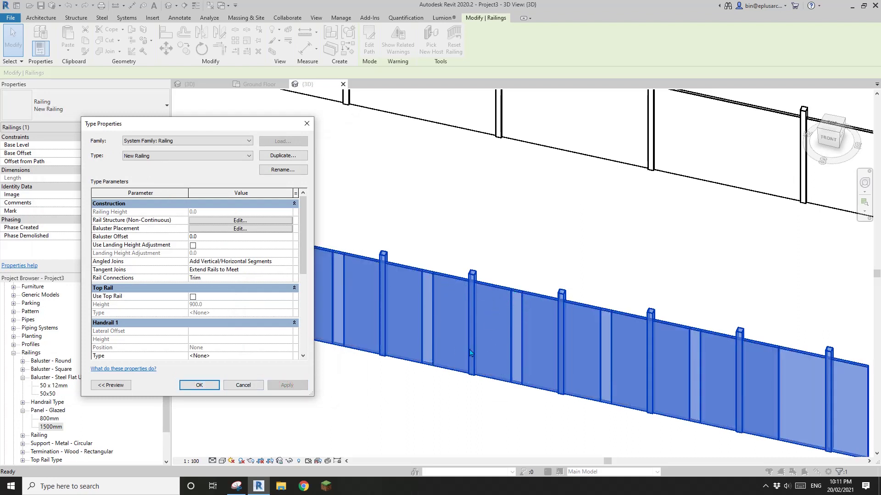
Set the distance from previous to 750 for both the panel and the pattern end in New Railing's baluster placement, and apply
left_click(215, 229)
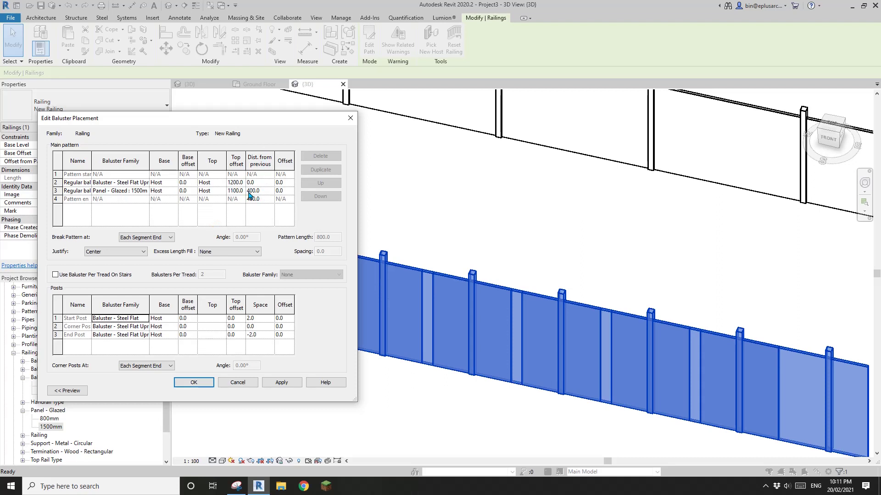
left_click(255, 191)
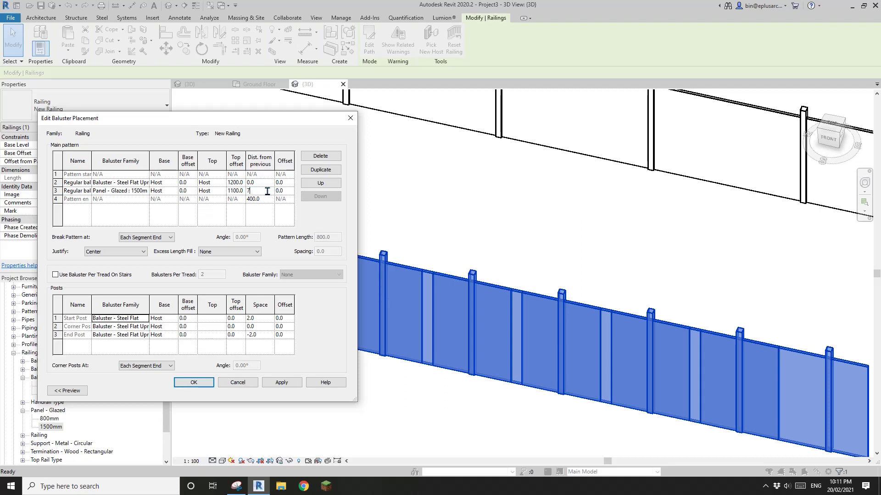
left_click(268, 200)
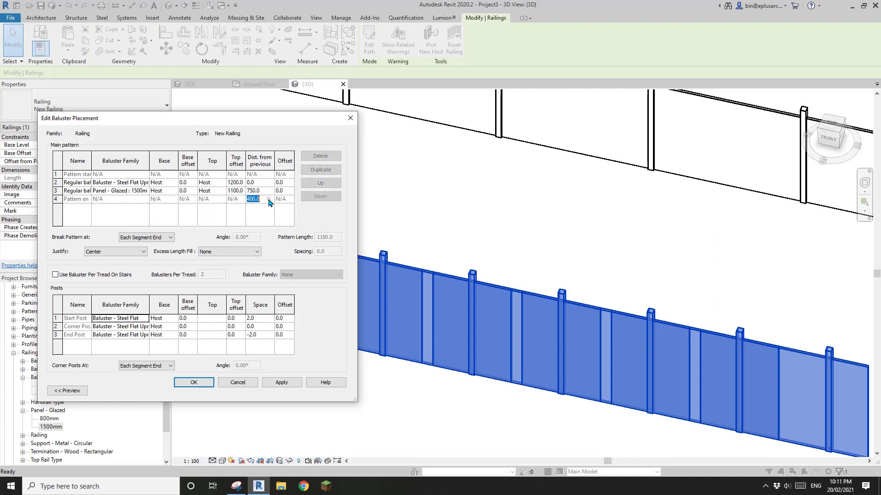
type("750")
left_click(204, 383)
left_click(286, 387)
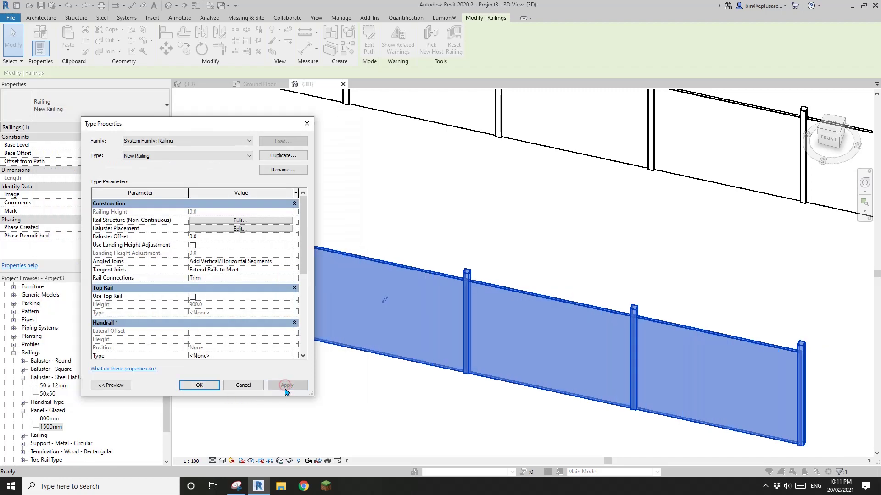
left_click(200, 385)
Examine up close how the 1500 mm panels meet at the railing's posts
scroll(621, 329, "up", 5)
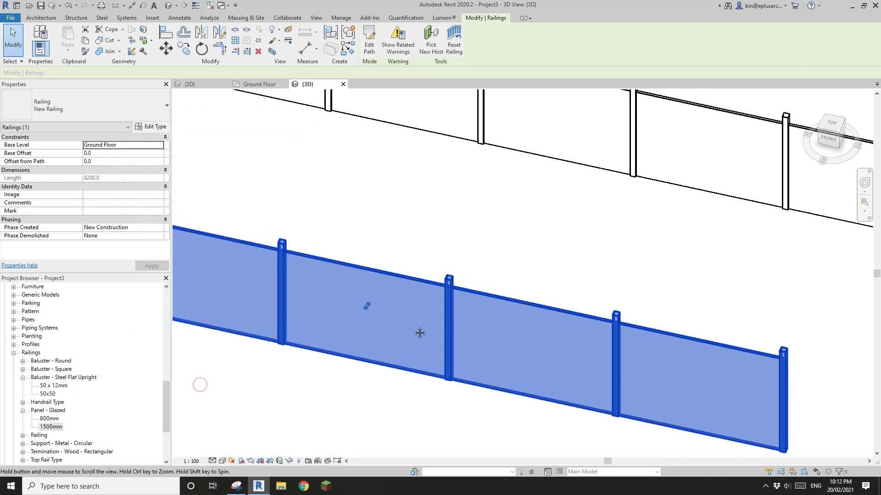
scroll(621, 329, "up", 3)
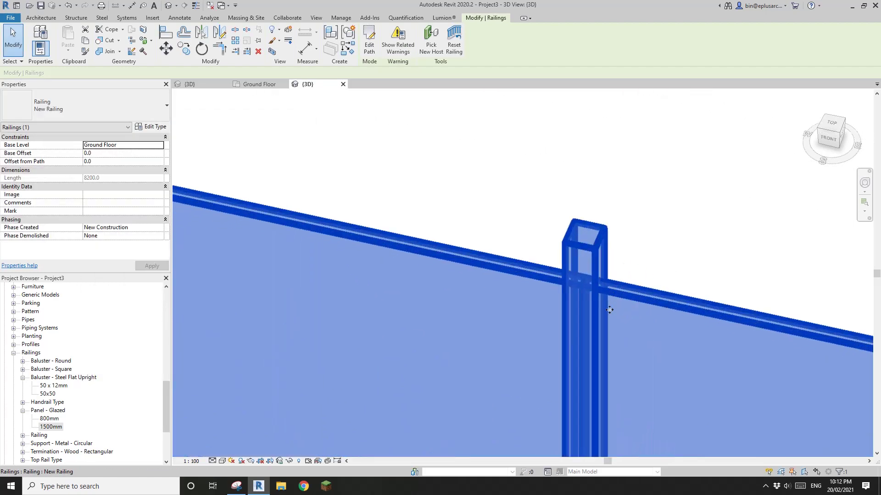
scroll(586, 282, "down", 4)
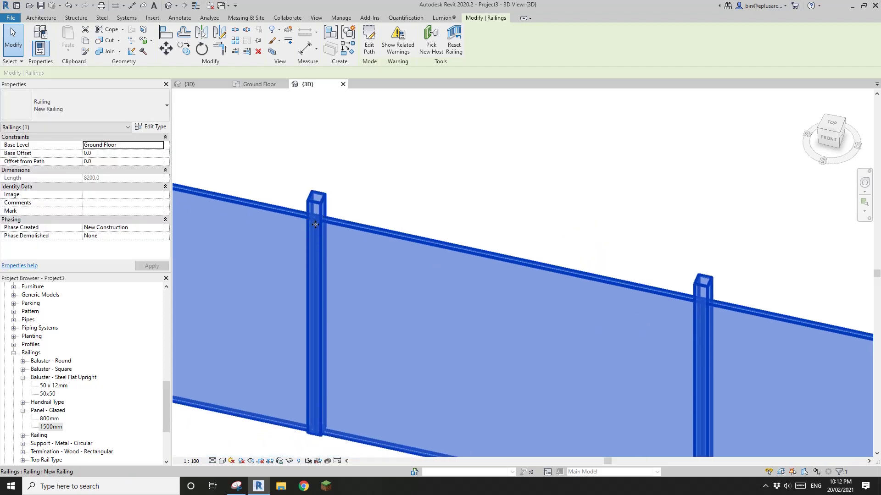
scroll(371, 249, "down", 2)
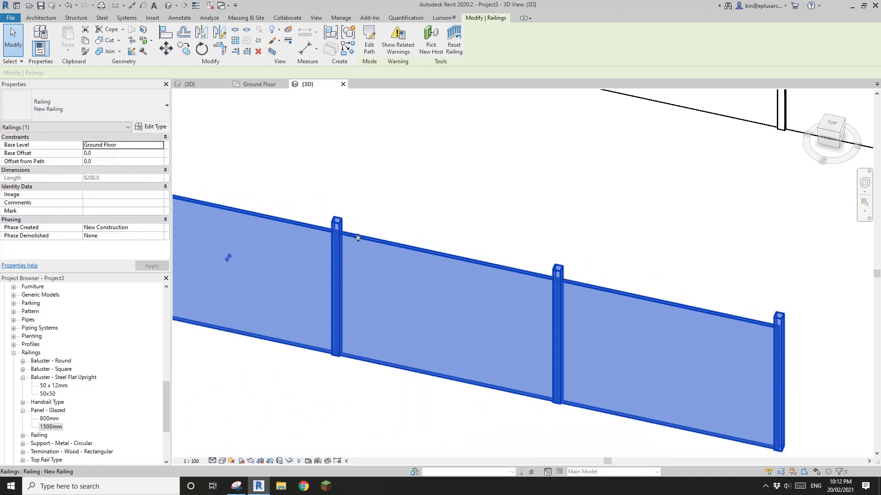
scroll(563, 279, "up", 2)
scroll(529, 283, "up", 2)
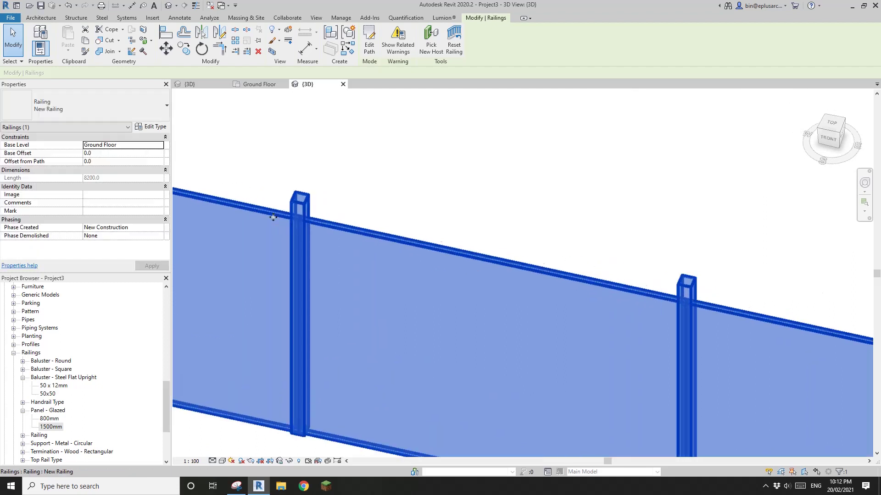
scroll(335, 227, "up", 4)
scroll(320, 215, "up", 1)
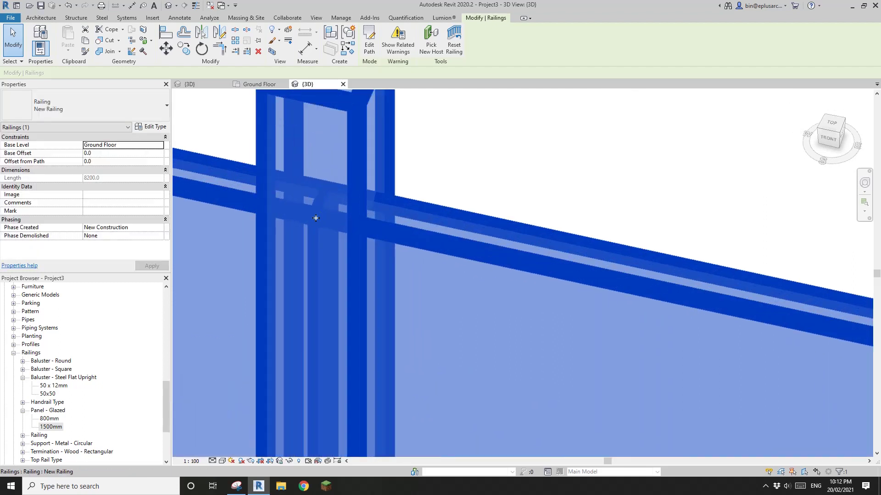
Examine from an oblique angle how far the adjoining panels run into the shared post
scroll(323, 224, "down", 2)
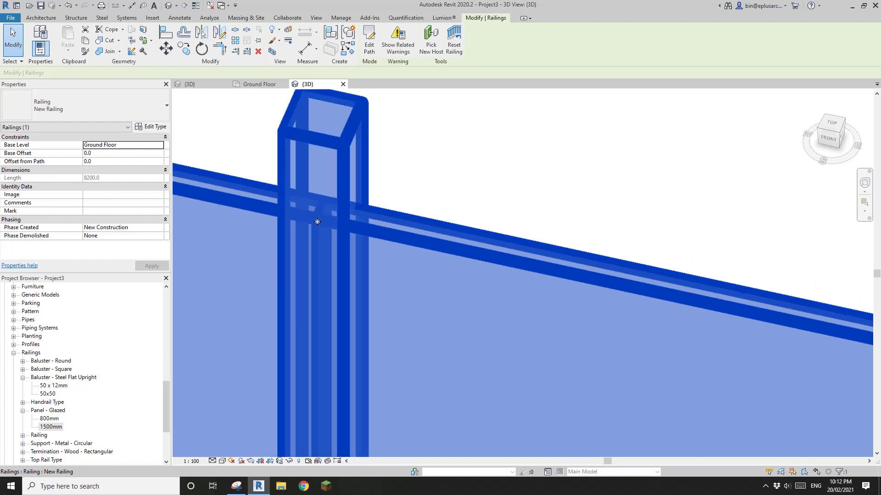
scroll(344, 213, "down", 3)
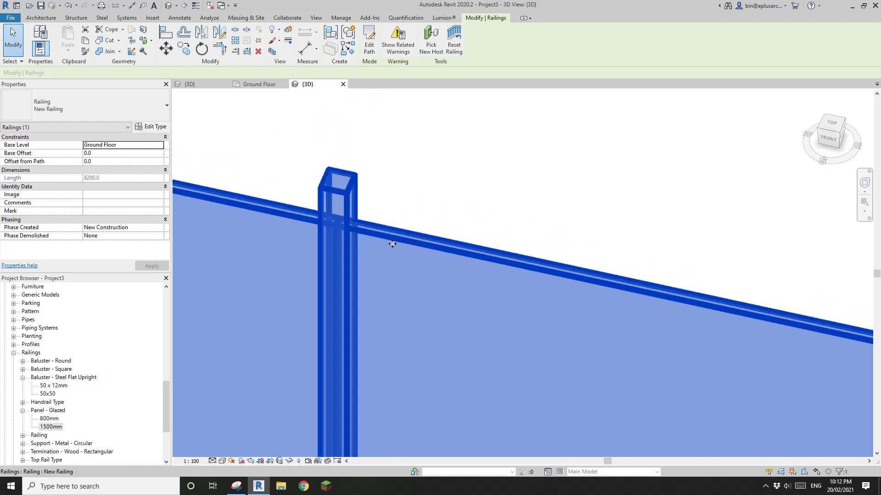
left_click(461, 203)
scroll(454, 195, "down", 3)
middle_click_drag(519, 227, 531, 252, "shift")
scroll(322, 181, "up", 2)
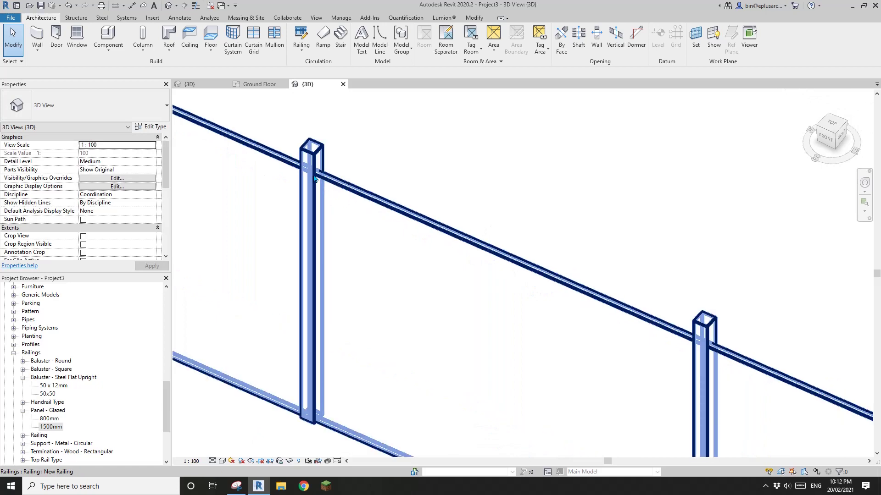
scroll(318, 178, "up", 5)
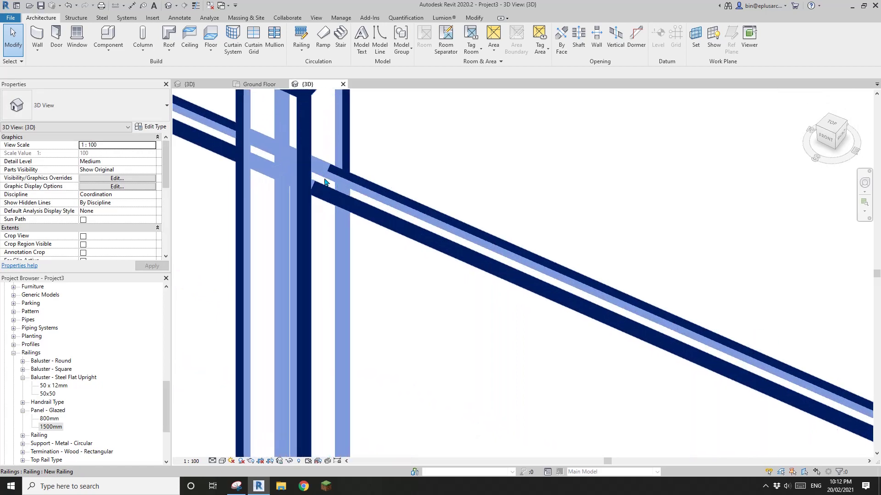
scroll(347, 223, "down", 3)
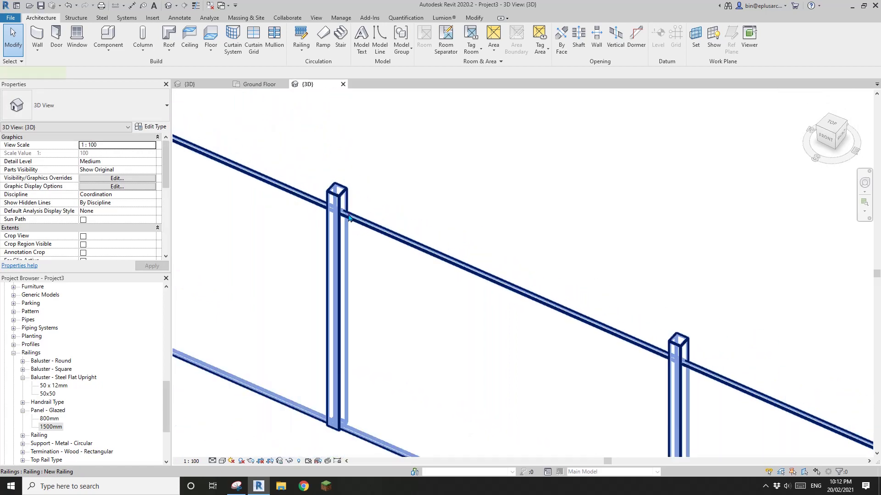
Set the distance from previous to 775 for both the panel and the pattern end in New Railing's baluster placement, and accept the type change
left_click(348, 218)
left_click(152, 128)
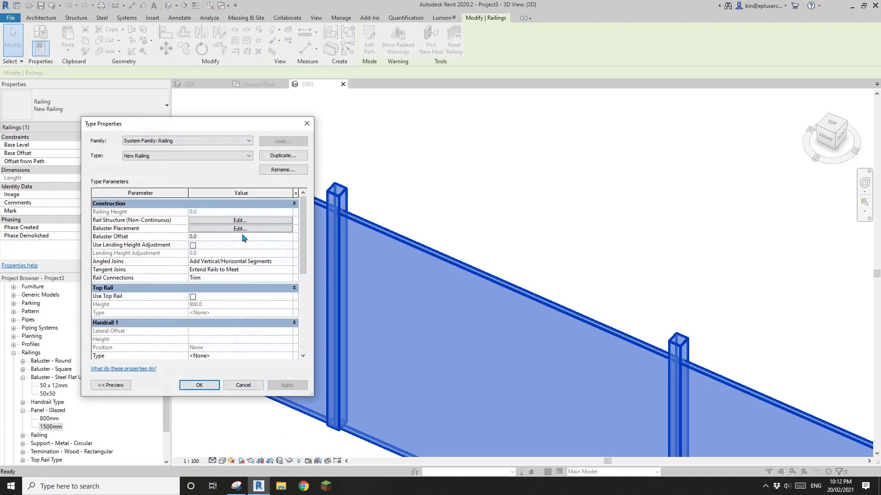
left_click(216, 228)
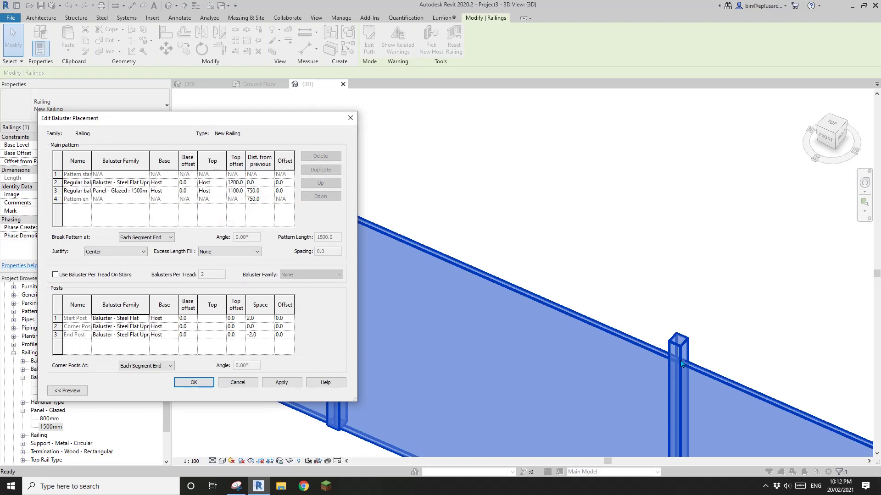
left_click(253, 191)
left_click_drag(250, 190, 264, 190)
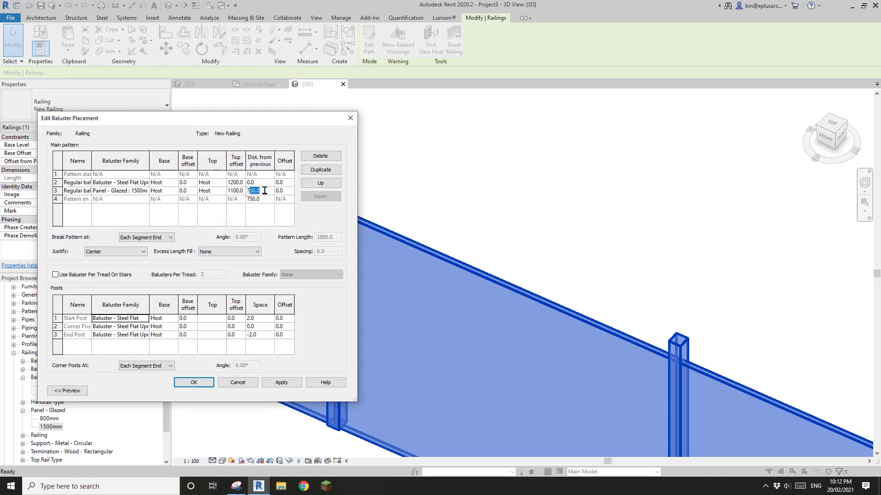
left_click(264, 200)
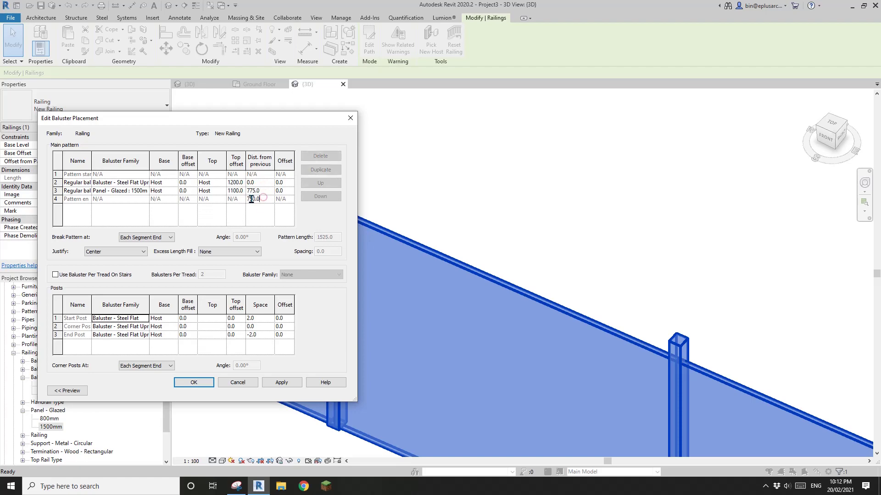
left_click_drag(264, 199, 251, 199)
type("75")
left_click(195, 383)
left_click(201, 386)
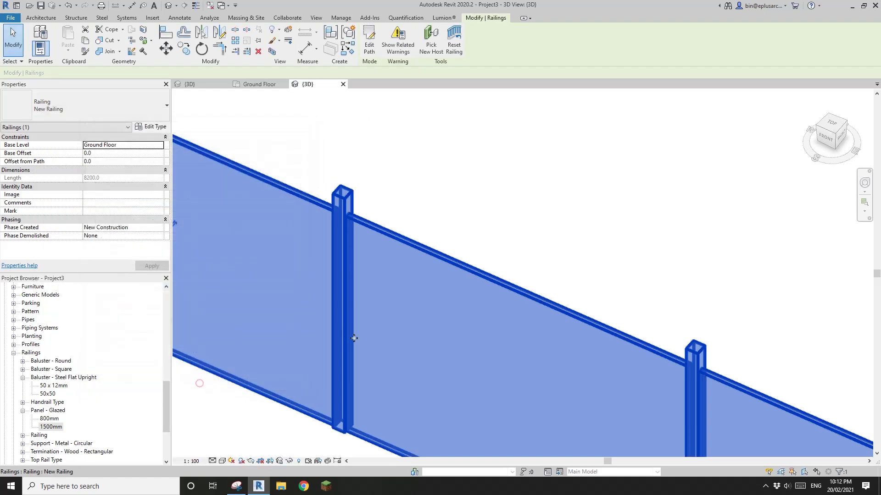
Inspect the panel ends at an intermediate post of the New Railing after the spacing change
left_click(463, 183)
scroll(354, 241, "down", 2)
middle_click_drag(302, 152, 436, 214)
scroll(490, 279, "up", 5)
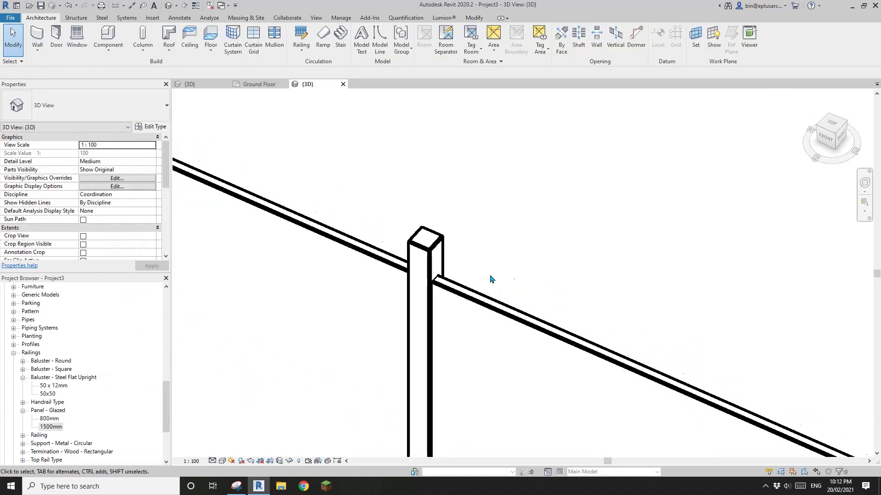
scroll(491, 278, "up", 1)
left_click(453, 305)
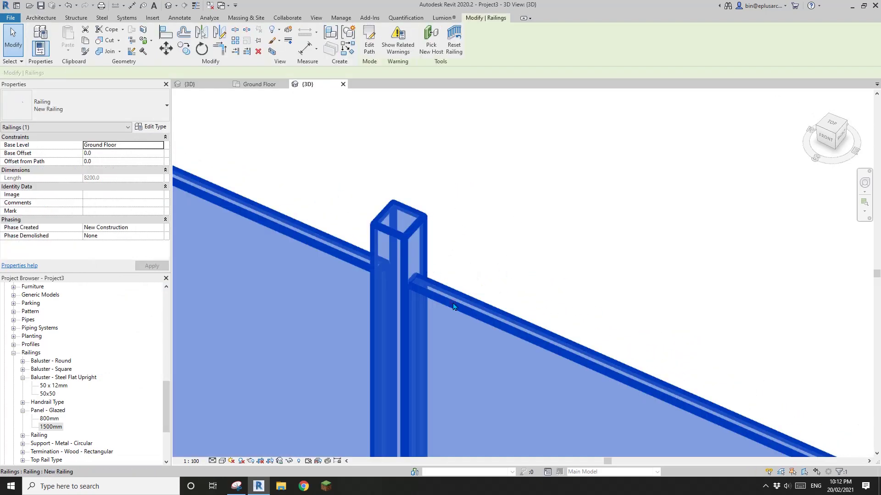
scroll(468, 290, "down", 5)
key("Escape")
Compare the whole New Railing with the line-based fences behind it
middle_click_drag(456, 271, 508, 338, "shift")
left_click(494, 329)
scroll(523, 326, "down", 1)
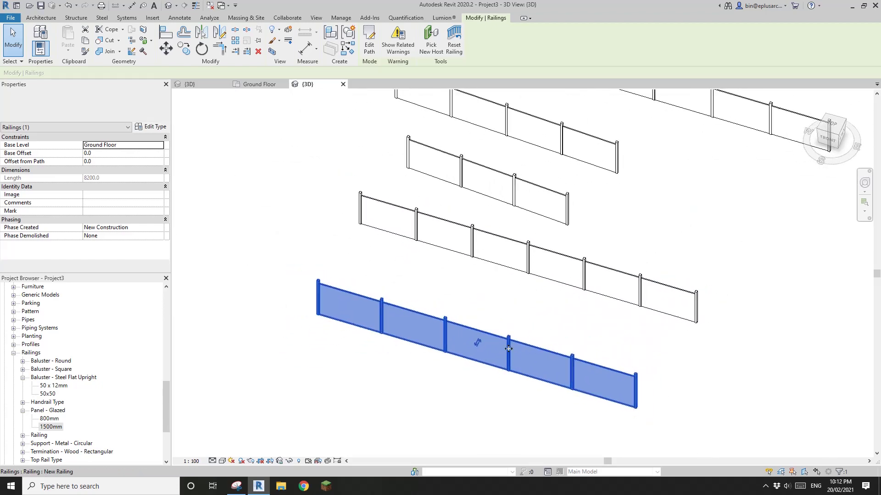
left_click(485, 296)
middle_click_drag(485, 297, 500, 246)
scroll(470, 281, "down", 3)
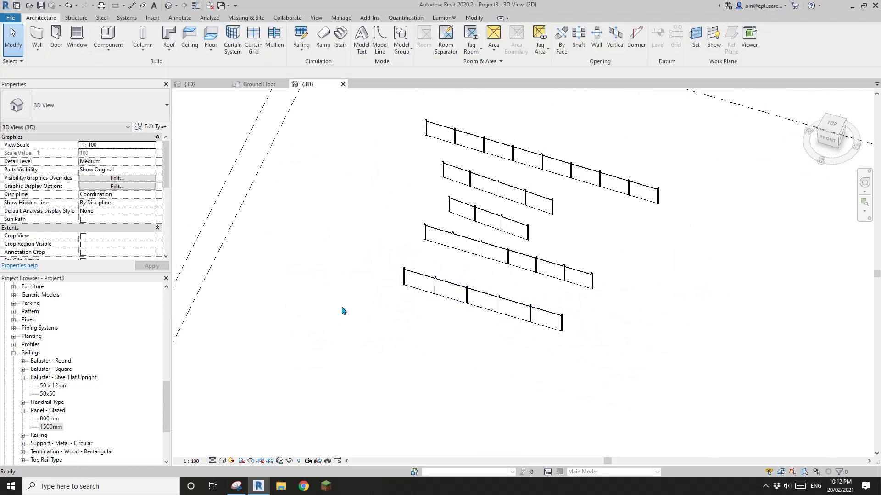
Draw a straight Double brick - 270 wall, 8000 high, in the open area beyond the fences' ends, running across their direction
key("w")
key("a")
middle_click_drag(342, 309, 308, 319, "shift")
left_click(289, 341)
left_click(367, 216)
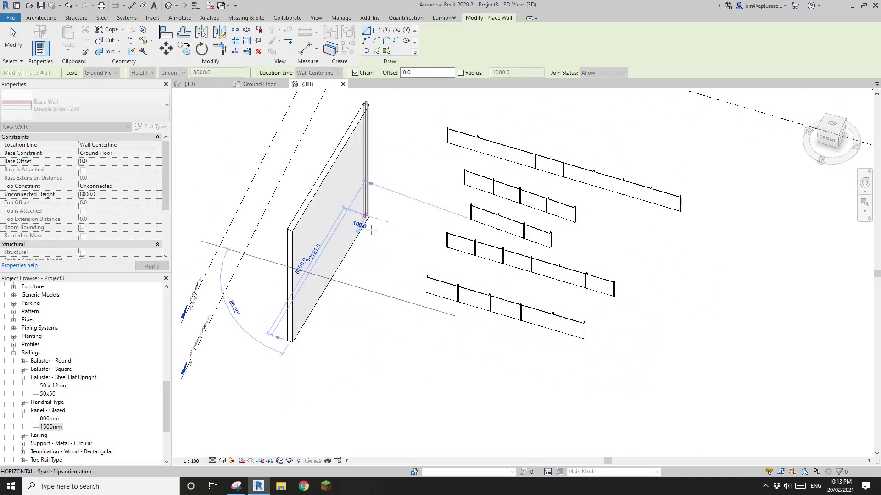
key("Escape")
key("Escape")
Copy the new wall parallel to itself so that the copy cuts across the fence rows
middle_click_drag(339, 348, 340, 350)
key("c")
key("o")
left_click(316, 345)
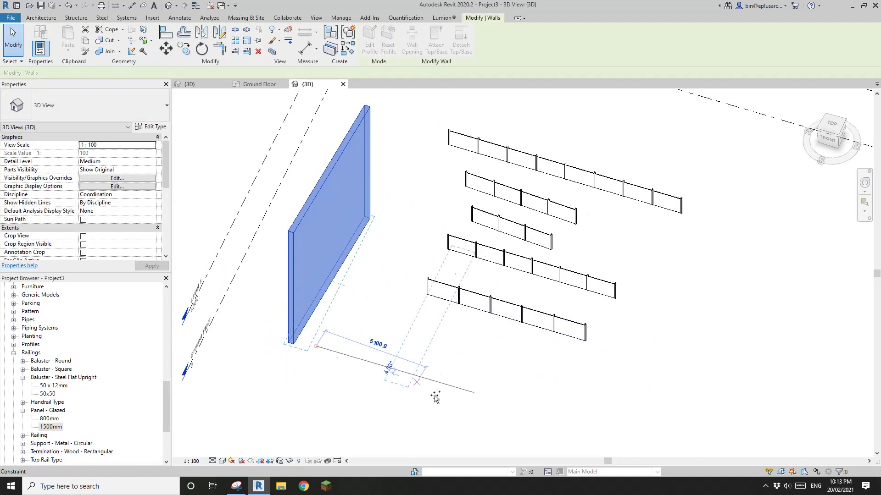
left_click(487, 413)
middle_click_drag(458, 356, 457, 355)
key("Escape")
key("Escape")
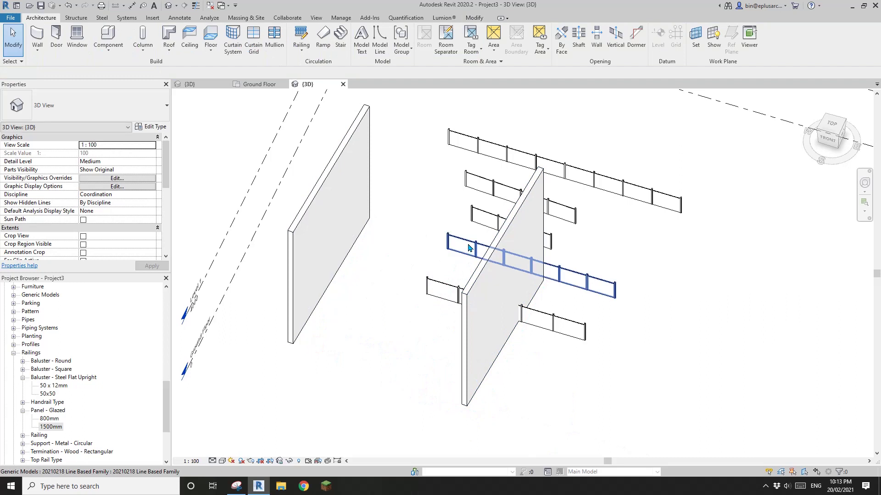
Move the line-based fence nearest the New Railing toward the original wall and extend its end to that wall
left_click_drag(468, 244, 395, 254)
middle_click_drag(395, 254, 421, 263)
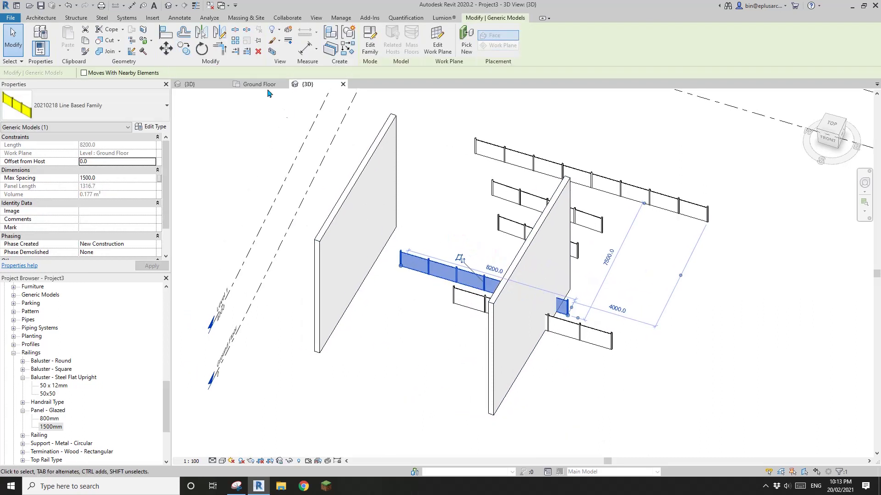
left_click(234, 53)
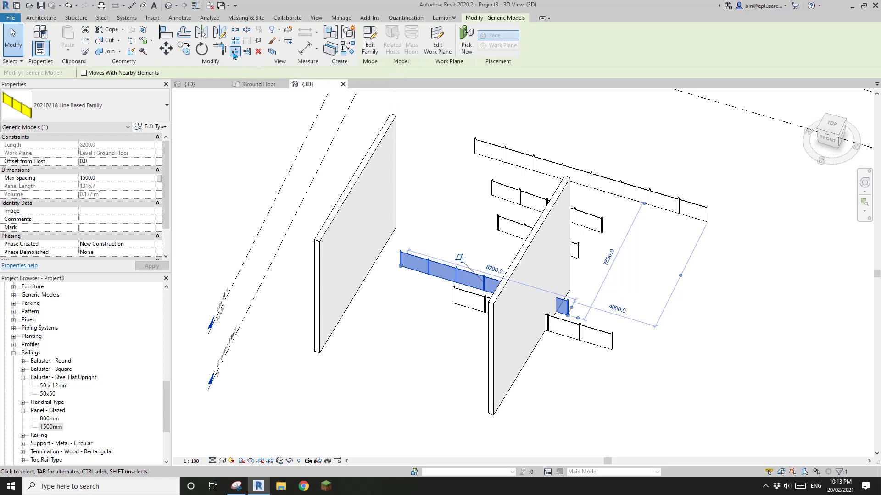
left_click(356, 243)
left_click(410, 257)
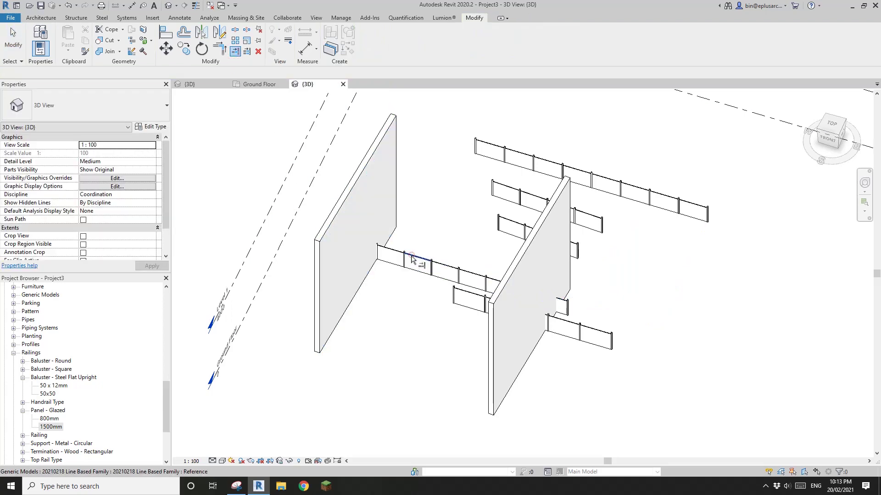
Trim the other end of the line-based fence at the copied wall
middle_click_drag(408, 255, 529, 250, "shift")
left_click(531, 247)
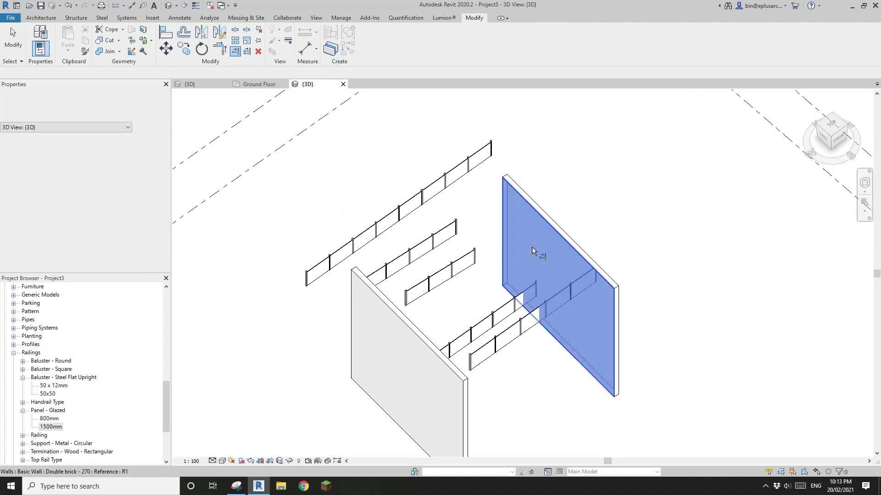
left_click(515, 296)
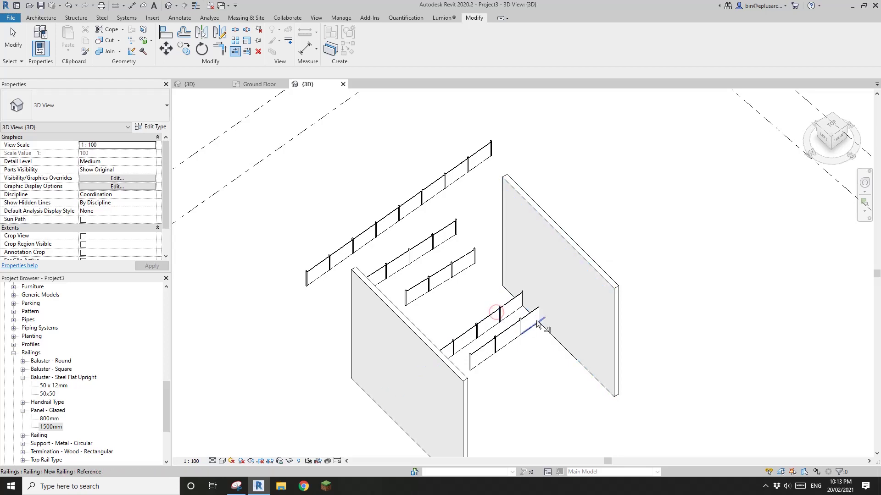
Examine how the line-based fence's posts and panels fit between the two walls
middle_click_drag(498, 319, 495, 326, "shift")
scroll(496, 326, "up", 3)
left_click(512, 294)
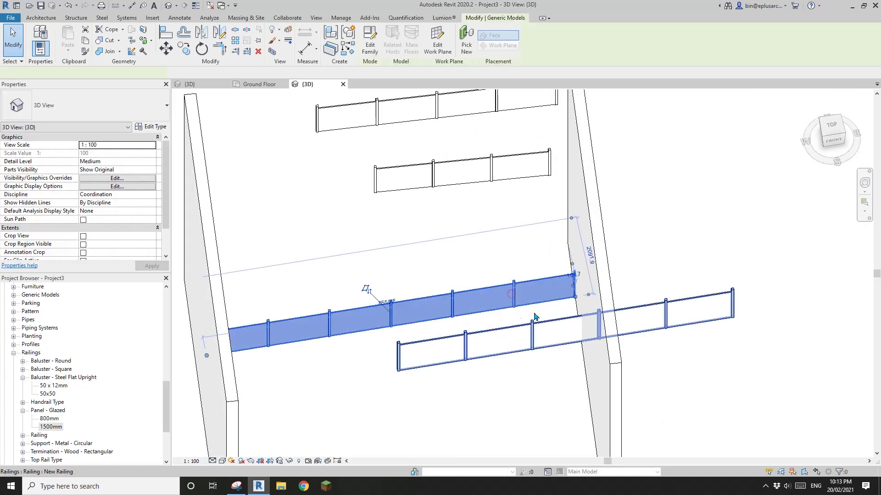
middle_click_drag(583, 250, 261, 214, "shift")
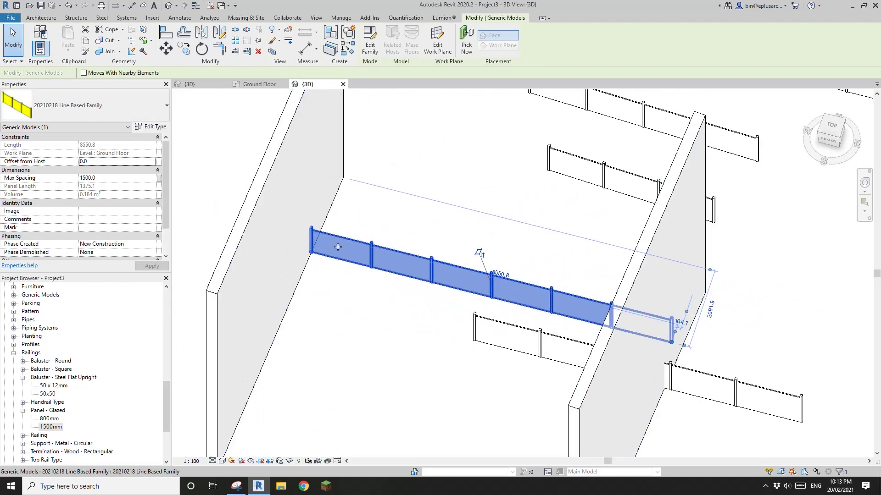
scroll(602, 303, "down", 2)
middle_click_drag(602, 302, 504, 293, "shift")
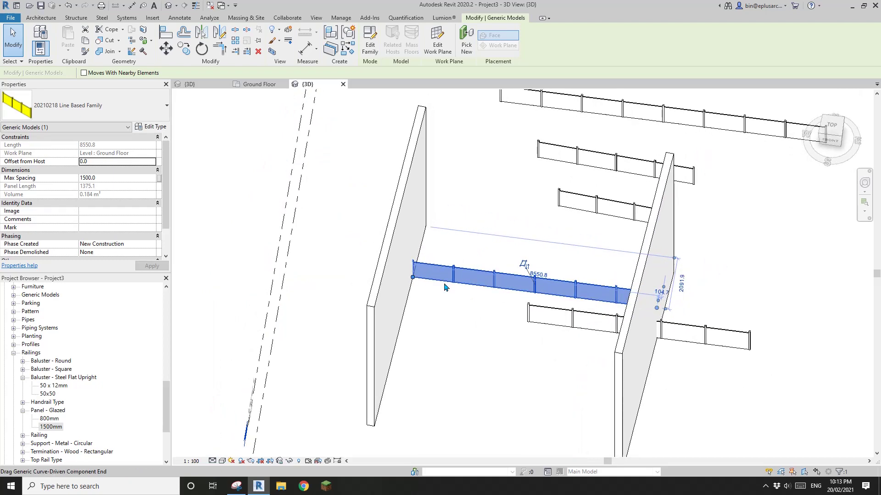
key("Escape")
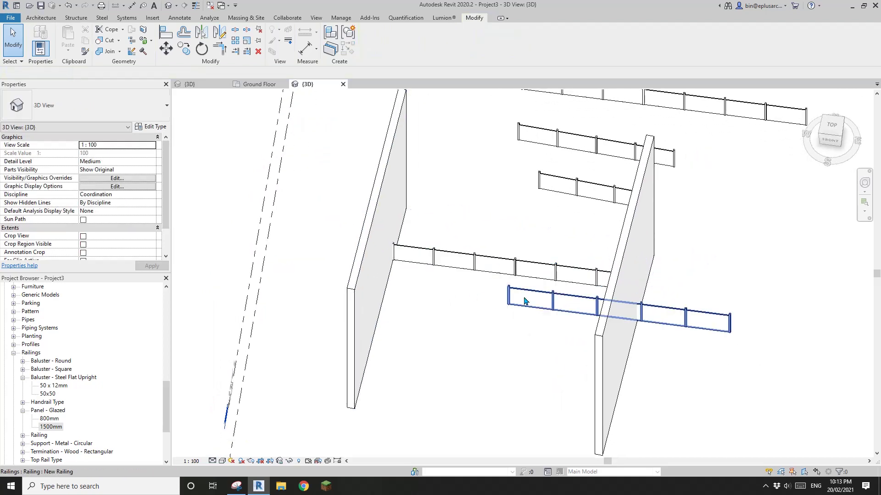
Open the New Railing's path sketch for editing
left_click(497, 301)
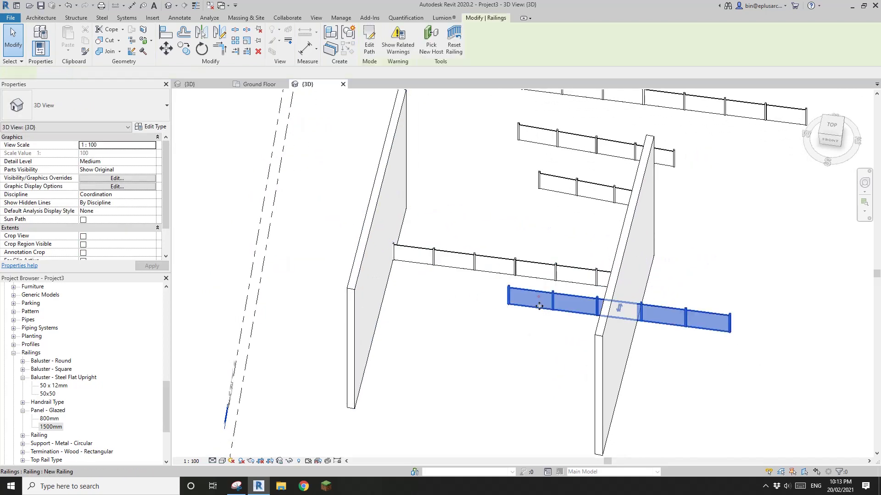
left_click(369, 41)
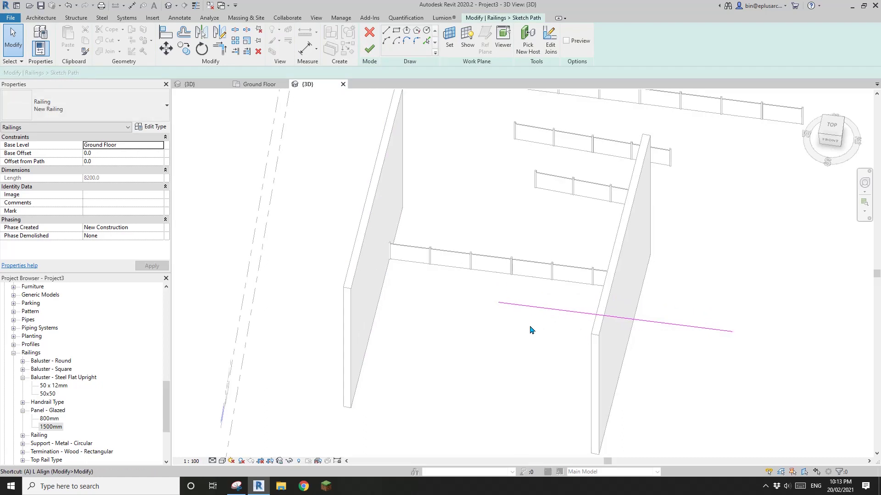
key("a")
key("l")
middle_click_drag(535, 338, 454, 321, "shift")
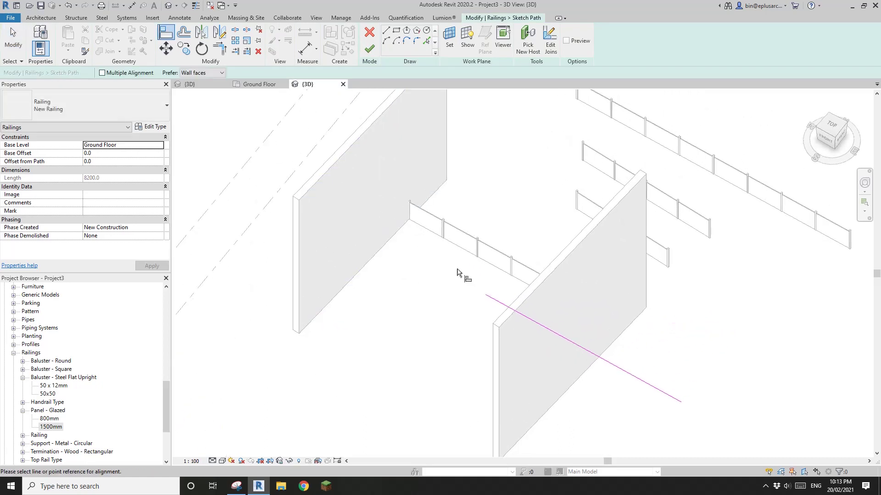
key("Escape")
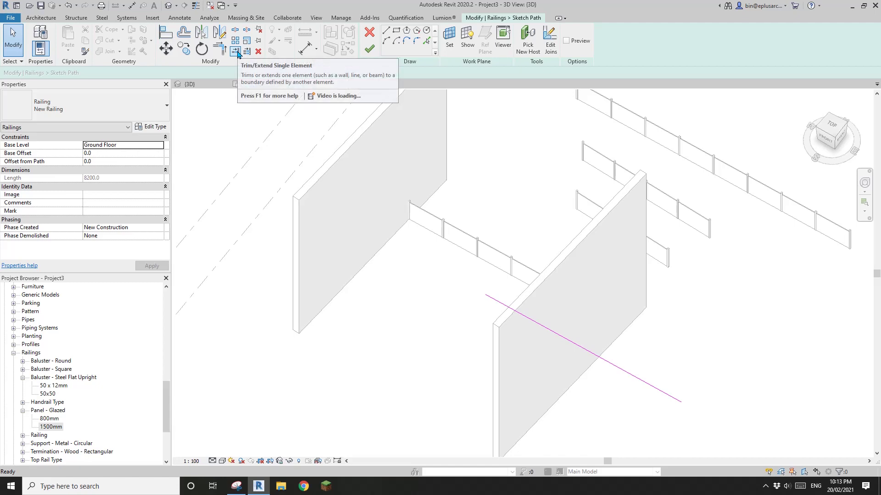
Extend the railing's path line to the original wall, trim its other end at the copied wall, and finish the sketch
left_click(239, 53)
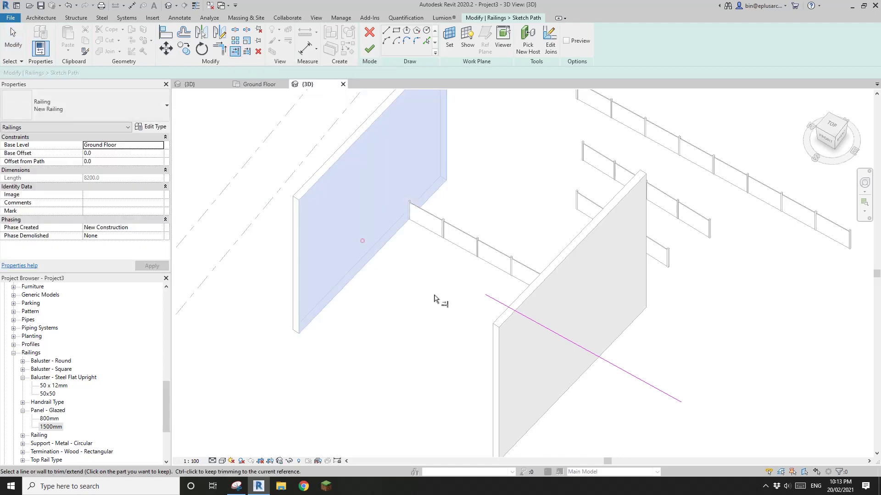
left_click(493, 299)
mouse_move(476, 303)
middle_mouse_down("shift")
mouse_move(488, 313)
mouse_move(669, 312)
middle_mouse_up("shift")
left_click(677, 197)
left_click(593, 228)
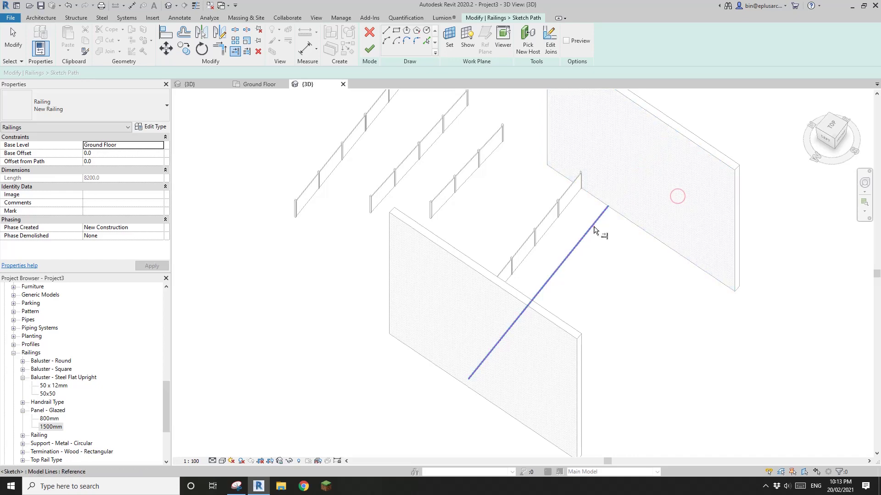
middle_click_drag(594, 228, 563, 285, "shift")
left_click(369, 50)
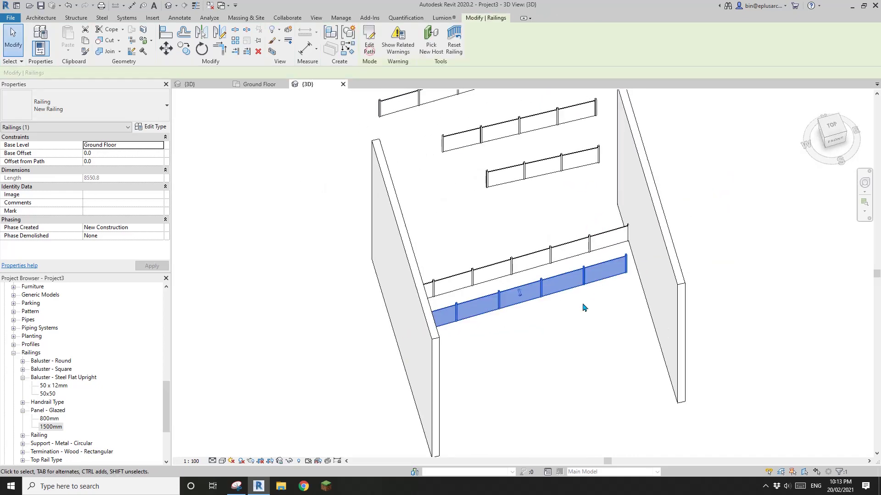
Examine the New Railing's post and panel layout between the walls, including its ends, against the line-based fence
middle_click_drag(582, 316, 408, 312, "shift")
left_click(520, 313)
scroll(491, 310, "up", 1)
left_click(433, 304)
scroll(433, 304, "up", 2)
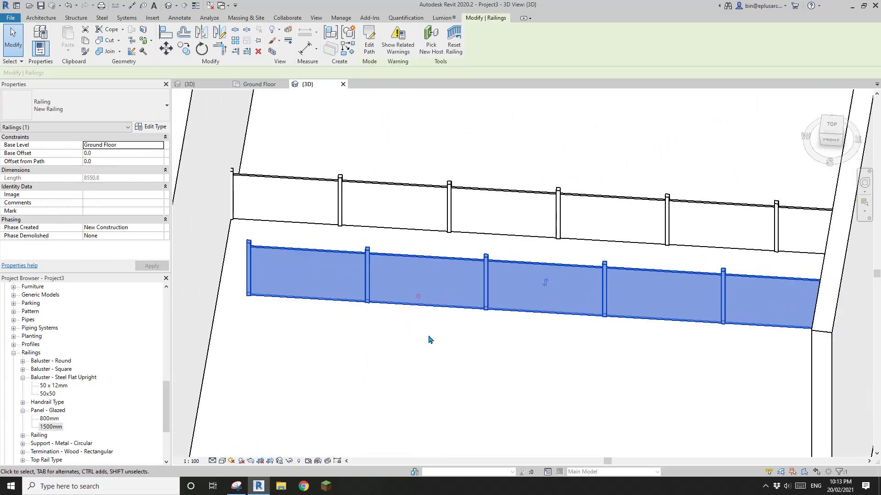
left_click(428, 338)
left_click(423, 292)
scroll(457, 312, "down", 1)
middle_click_drag(458, 312, 420, 317, "shift")
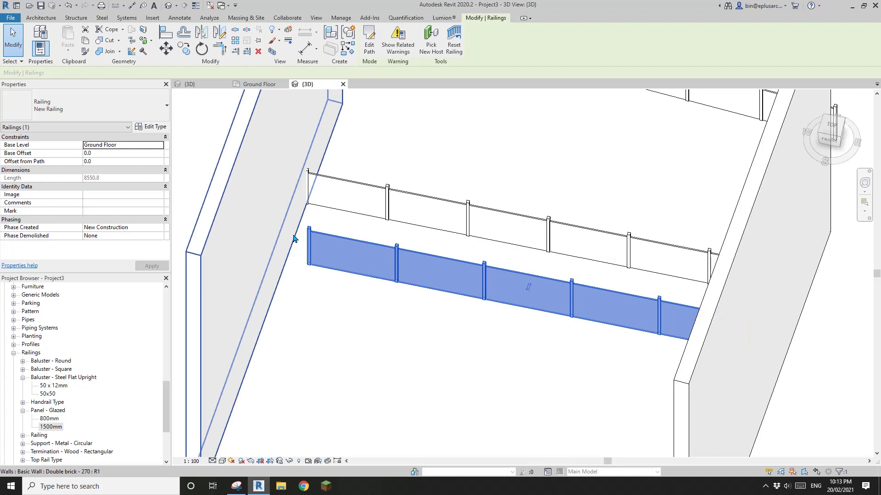
Examine the post and panel spacing of the New Railing and the line-based fence, comparing their ends at both walls
middle_click_drag(295, 246, 301, 258, "shift")
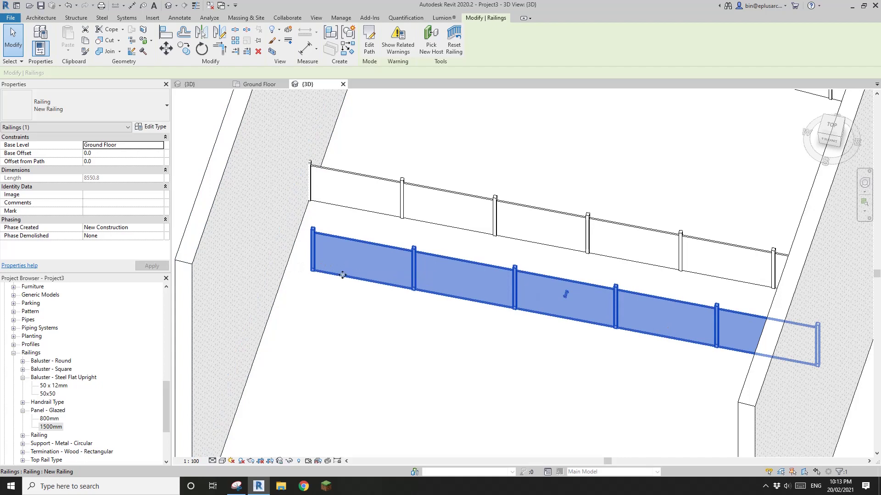
middle_click_drag(342, 276, 341, 270, "shift")
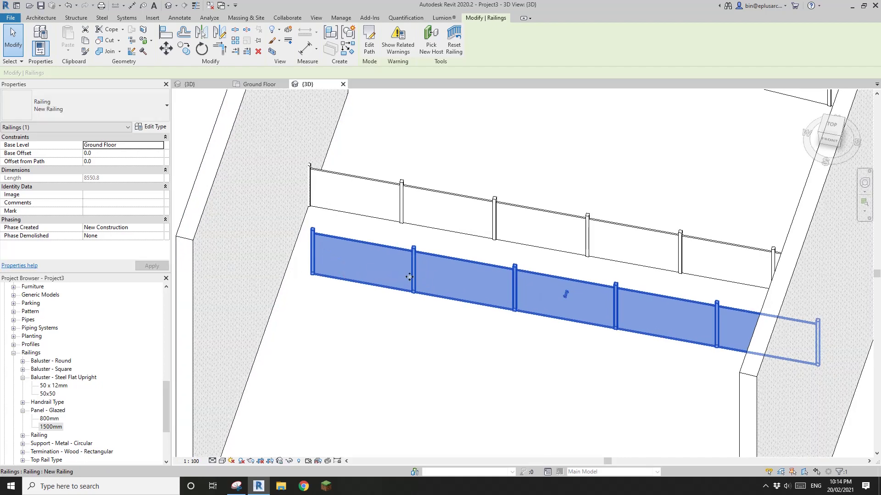
middle_click_drag(392, 285, 483, 285, "shift")
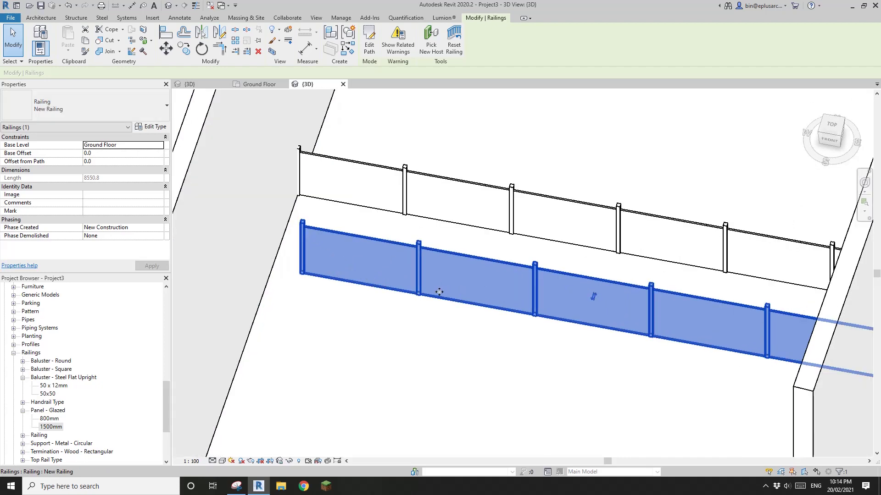
middle_click_drag(461, 289, 451, 299)
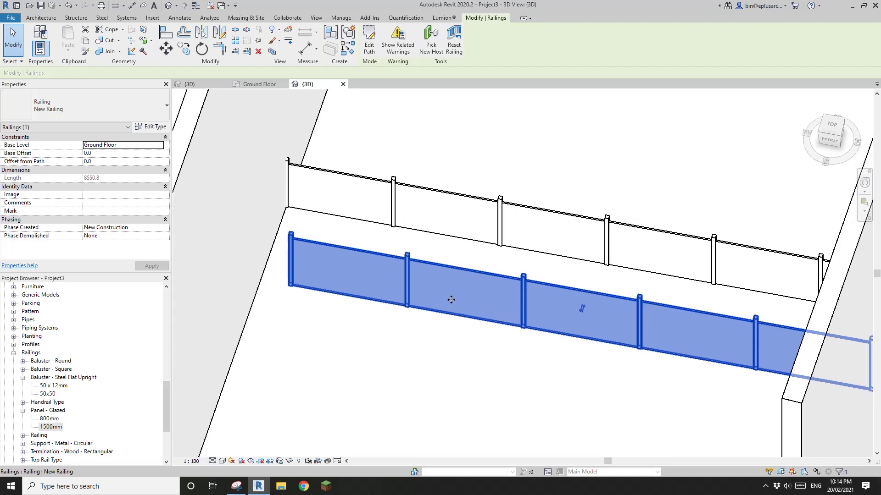
left_click(461, 227)
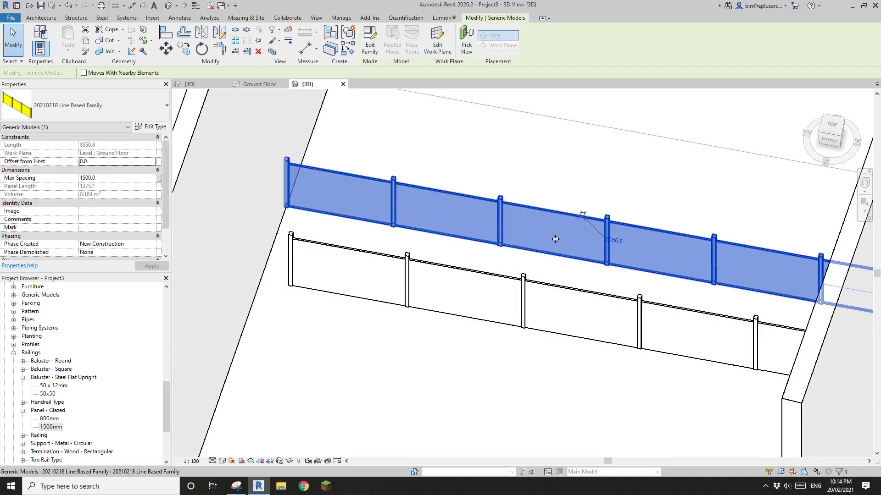
middle_click_drag(547, 242, 564, 282, "shift")
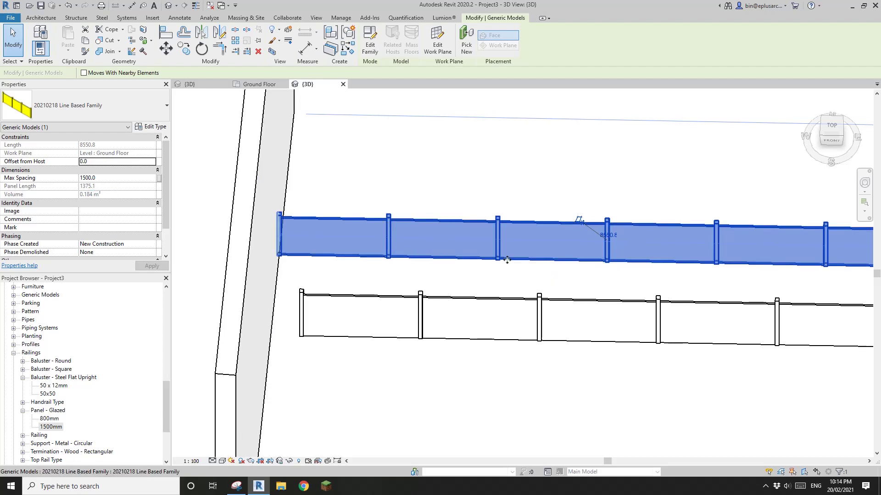
scroll(505, 258, "down", 2)
middle_click_drag(665, 280, 600, 285, "shift")
left_click(596, 286)
left_click(534, 284)
scroll(531, 287, "up", 2)
middle_click_drag(531, 287, 564, 306, "shift")
left_click(528, 333)
middle_click_drag(528, 335, 613, 327, "shift")
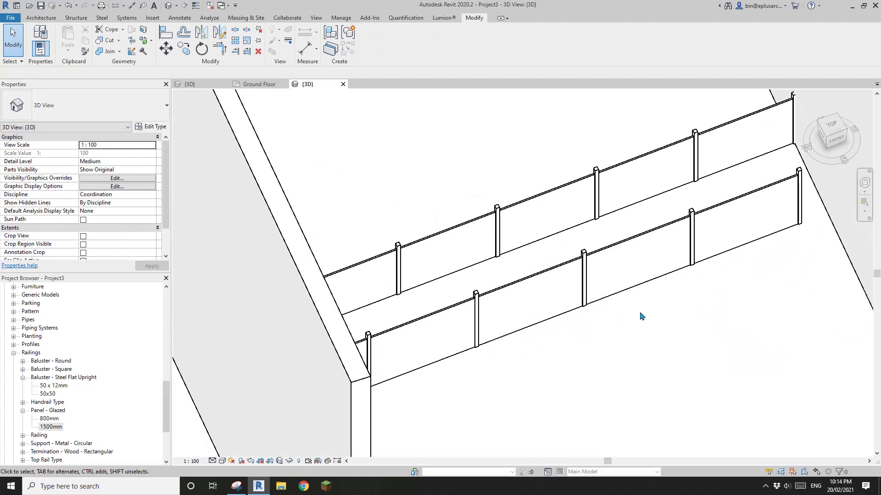
middle_click_drag(658, 303, 647, 309)
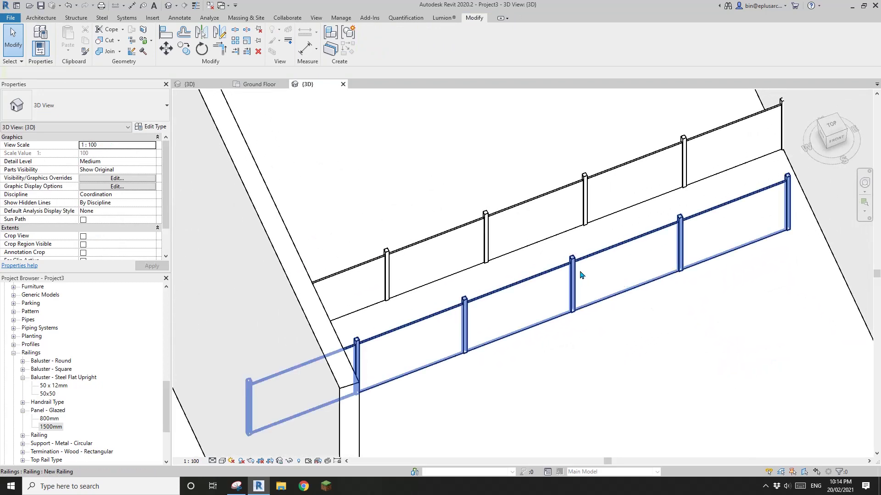
middle_click_drag(694, 283, 670, 301)
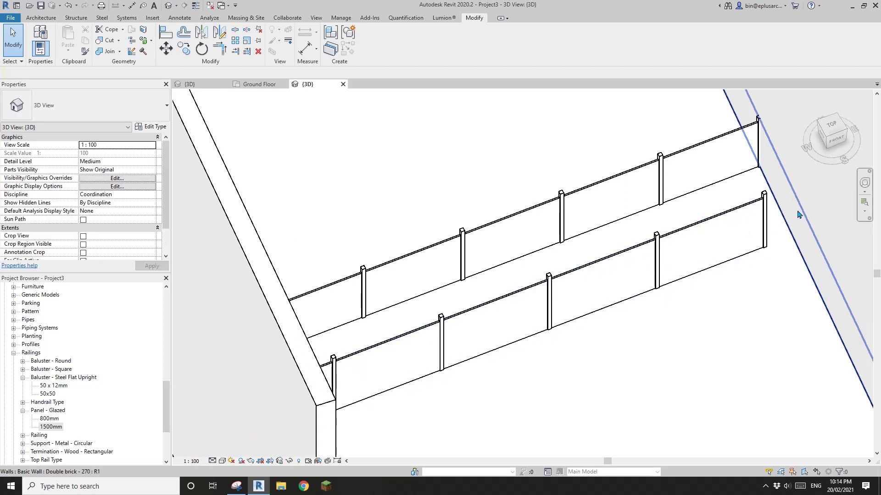
scroll(797, 212, "down", 4)
middle_click_drag(821, 265, 716, 325, "shift")
key("d")
key("i")
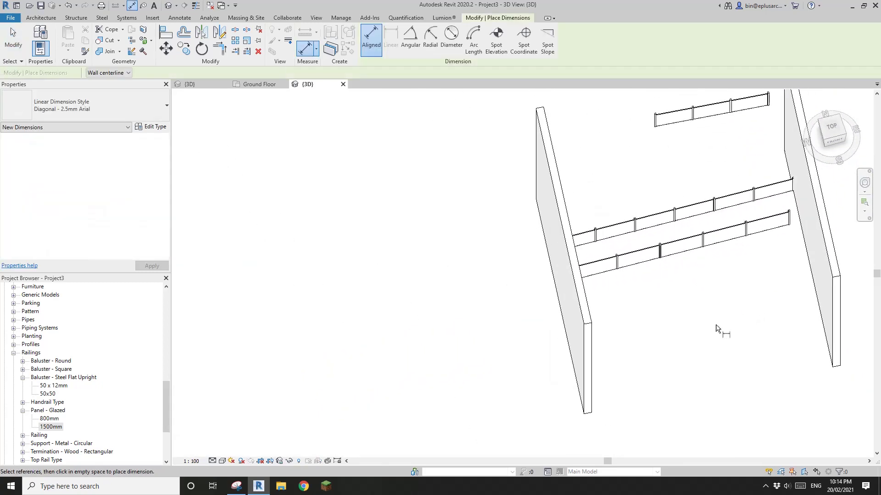
key("Escape")
Place an aligned dimension between the inner faces of the two walls, in front of the railings
scroll(736, 305, "up", 5)
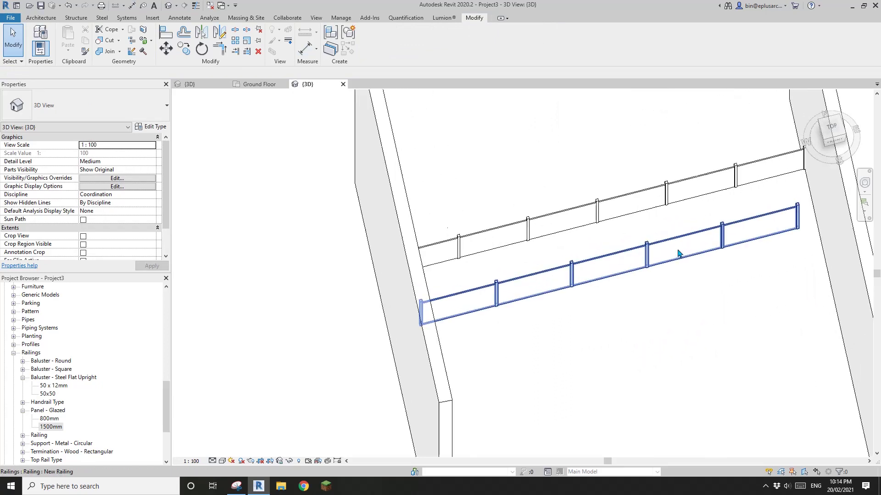
middle_click_drag(675, 252, 722, 270)
left_click(706, 255)
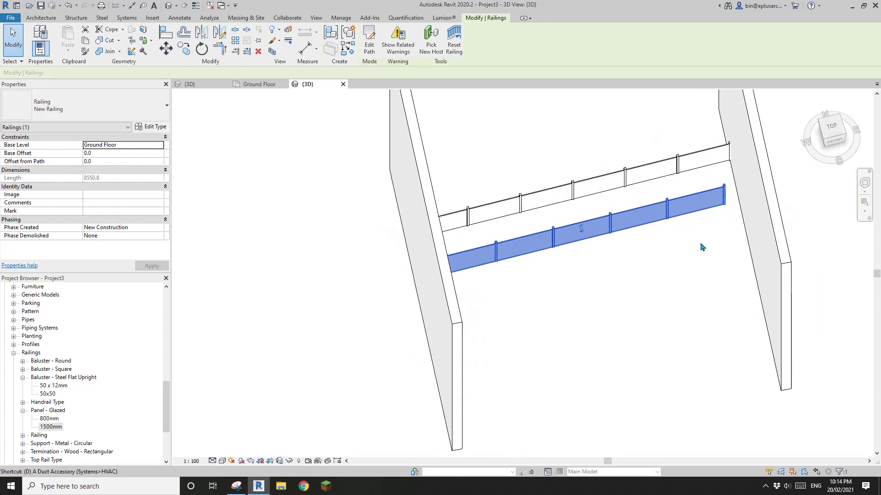
key("i")
middle_click_drag(648, 246, 572, 275, "shift")
left_click(753, 274)
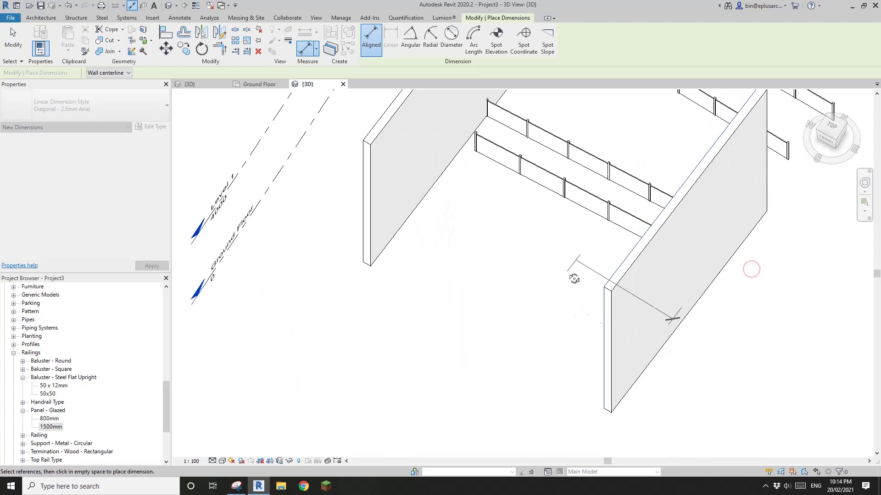
left_click(399, 233)
left_click(543, 253)
key("Escape")
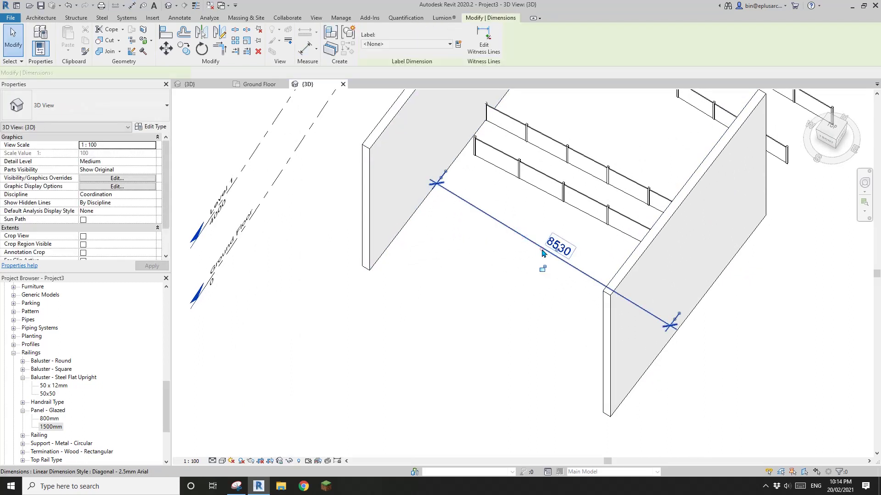
left_click(543, 253)
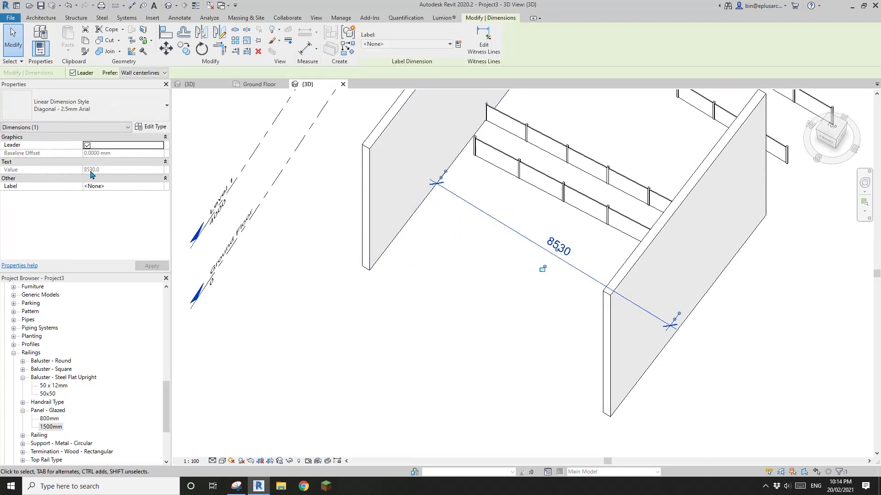
middle_click_drag(569, 254, 550, 267, "shift")
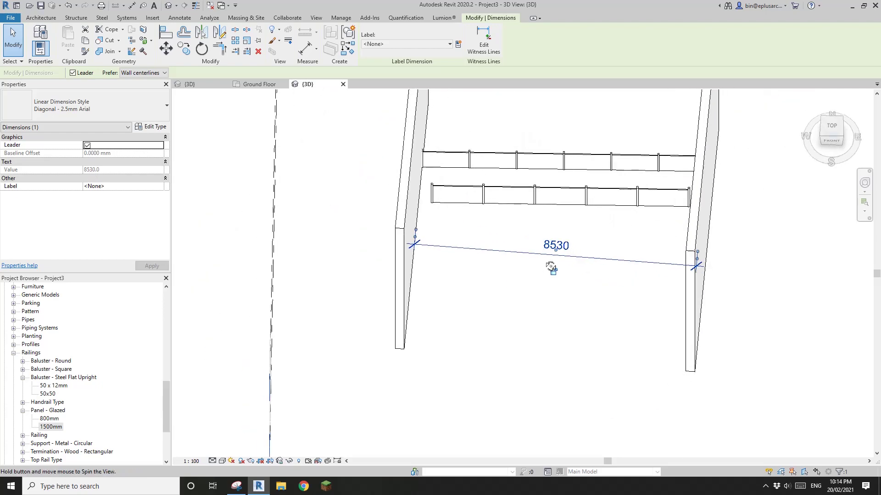
key("Escape")
Move the line-based fence's end along the copied wall's inner face so the fence spans 8530 mm square to the walls
scroll(554, 248, "up", 3)
scroll(571, 252, "up", 1)
middle_click_drag(584, 197, 574, 234)
left_click(564, 213)
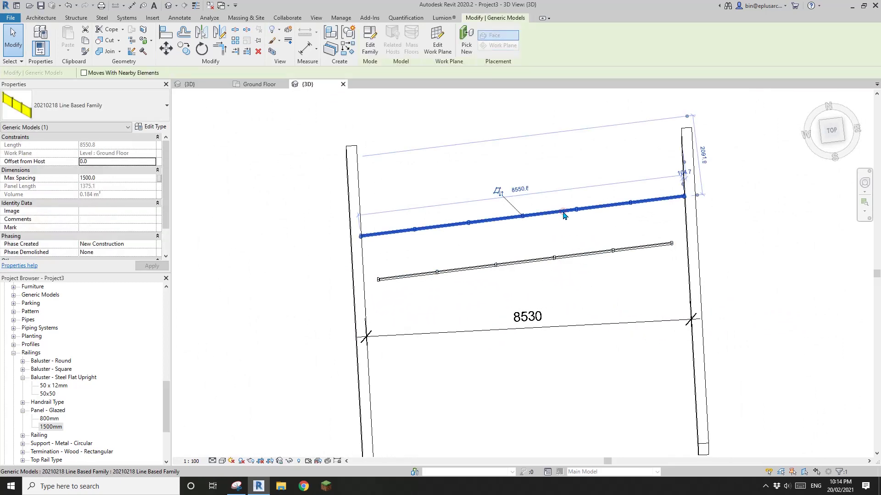
left_click_drag(683, 199, 685, 224)
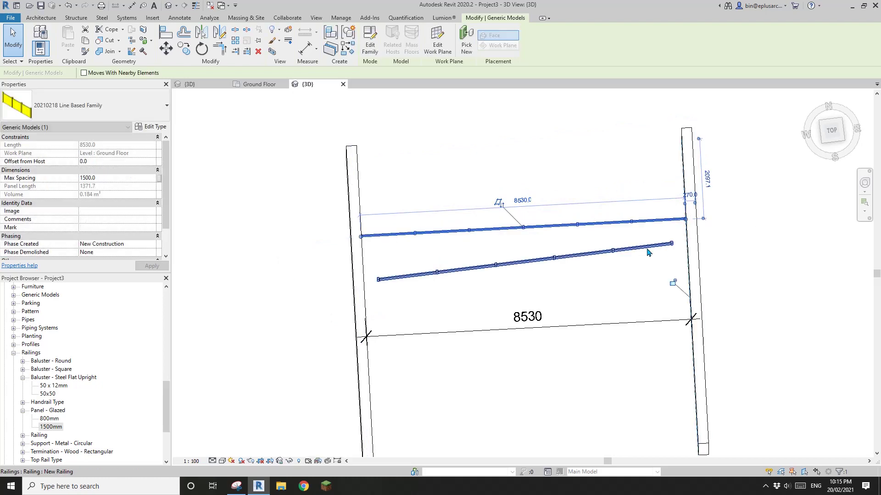
Edit the New Railing's path so it runs square between the walls at 8530 mm long, and finish the sketch
left_click(569, 256)
left_click(368, 39)
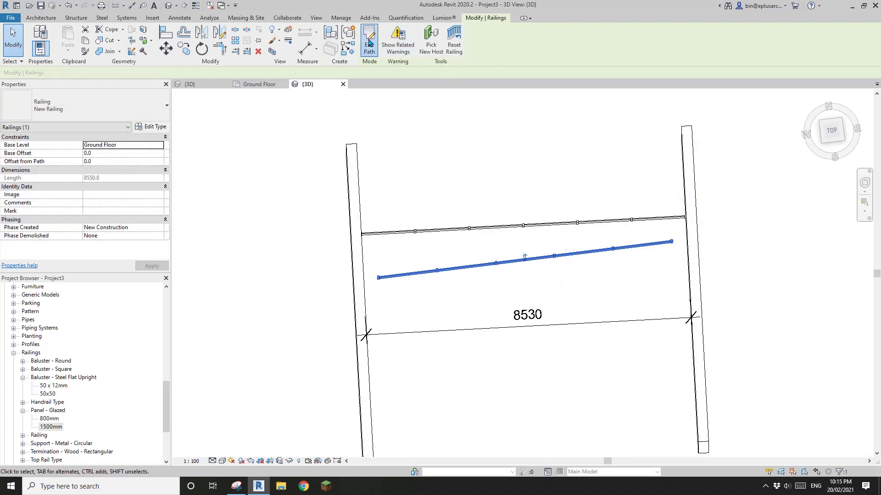
left_click(679, 241)
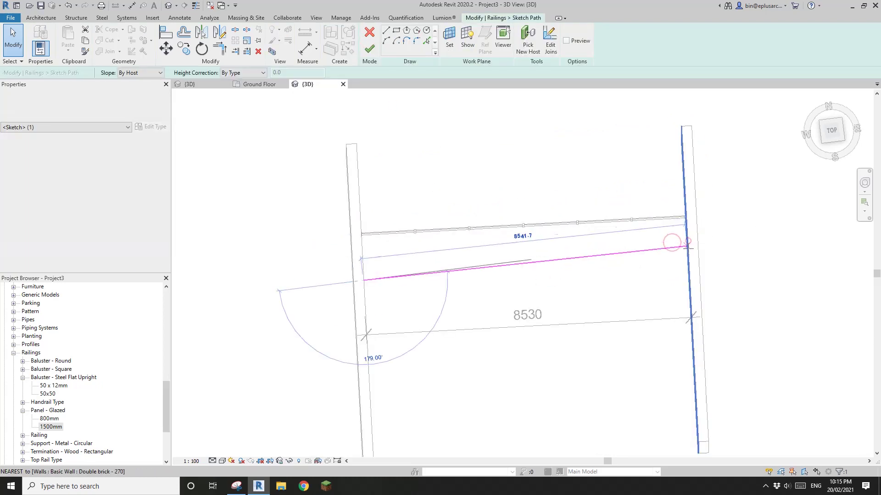
left_click_drag(687, 242, 688, 264)
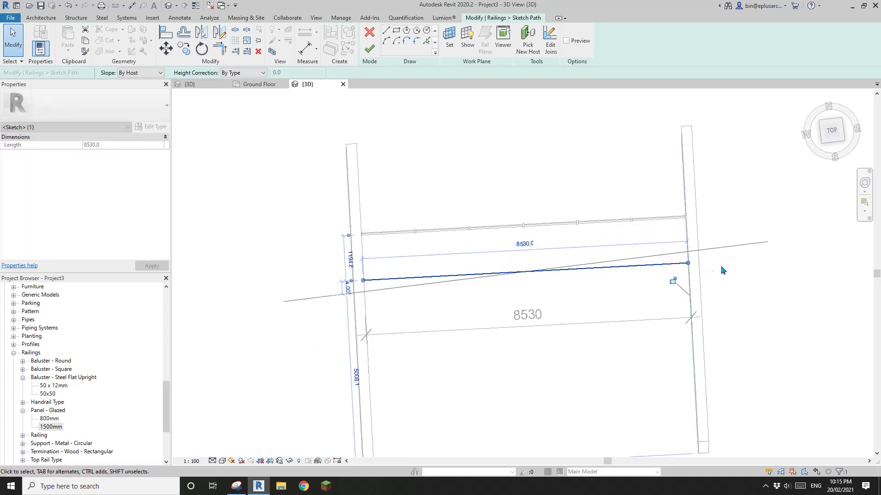
left_click(369, 49)
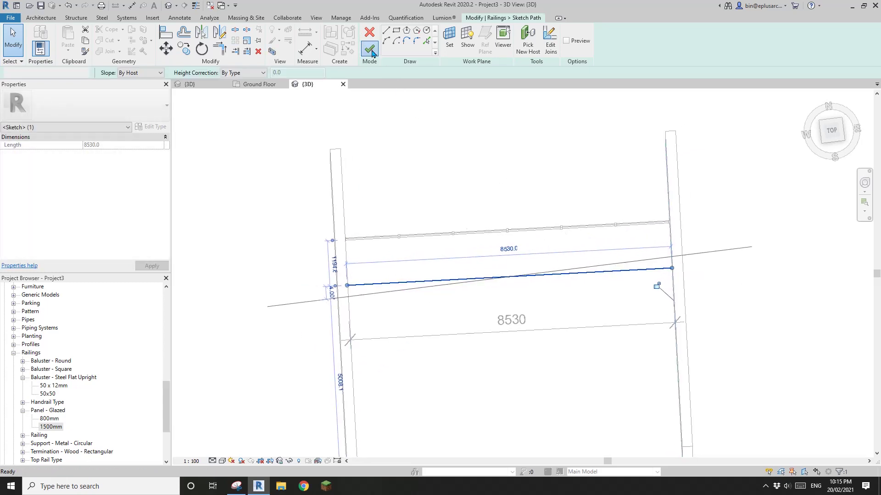
left_click(526, 302)
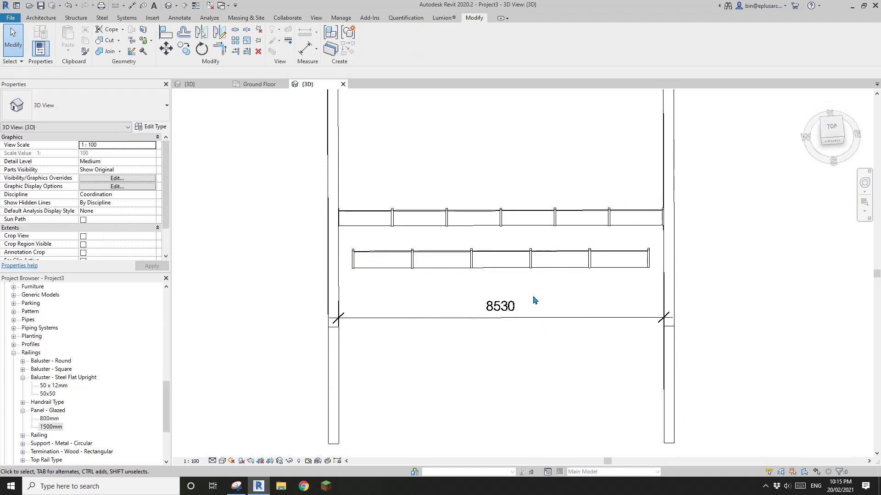
Examine the New Railing's panels and its gaps at both walls against the line-based fence and the wall dimension
middle_click_drag(526, 301, 521, 260, "shift")
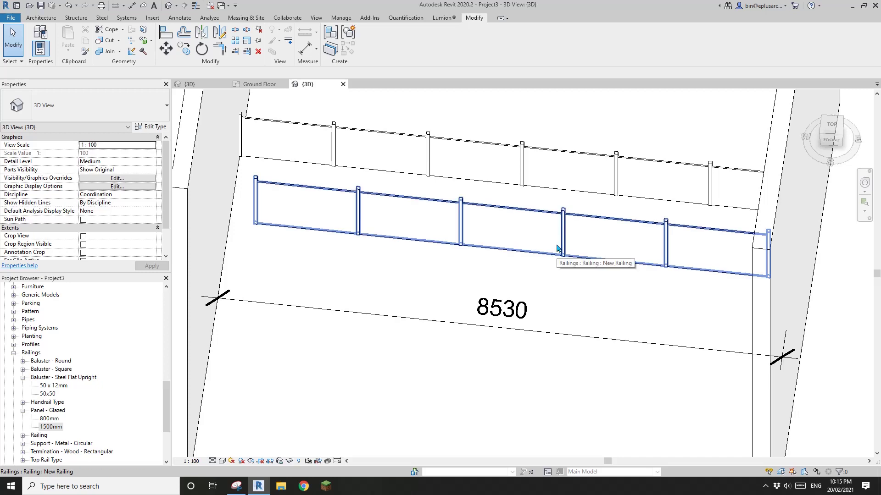
middle_click_drag(557, 249, 538, 273, "shift")
left_click(503, 257)
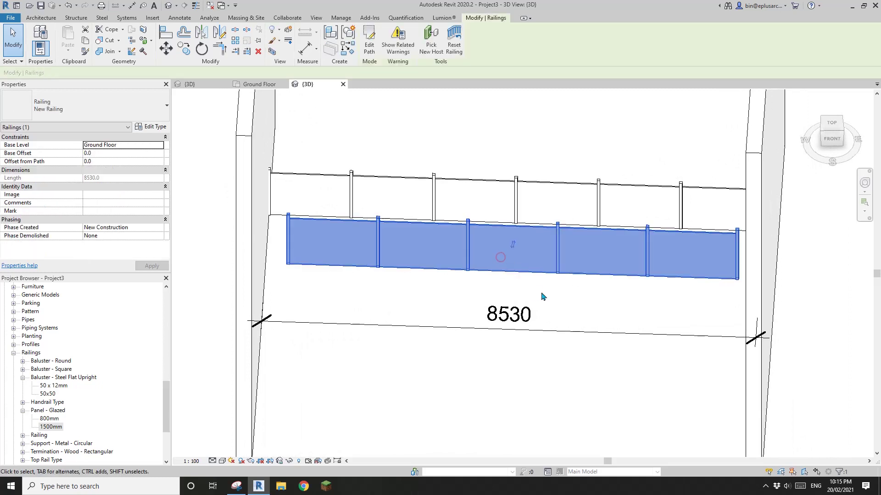
left_click(542, 293)
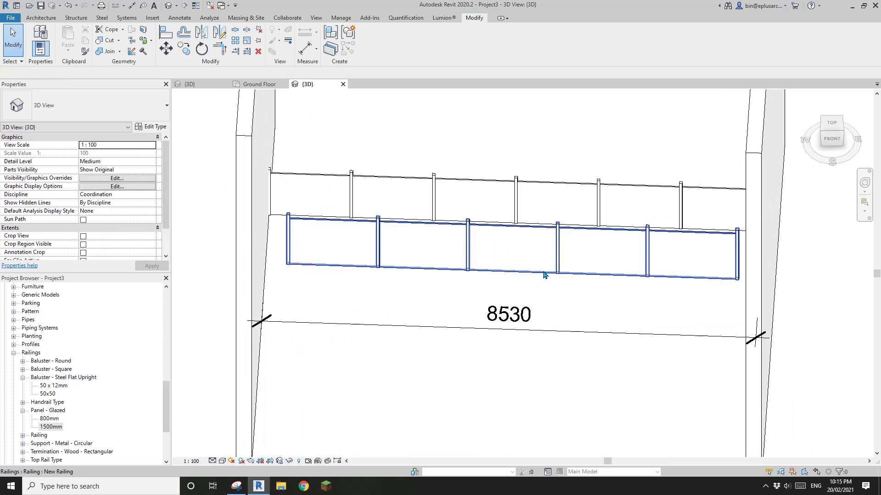
scroll(527, 274, "up", 1)
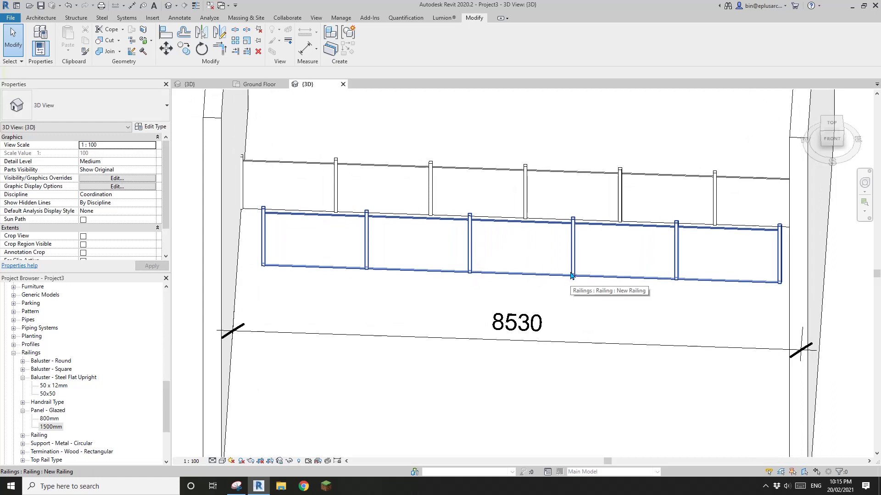
middle_click_drag(552, 279, 558, 282)
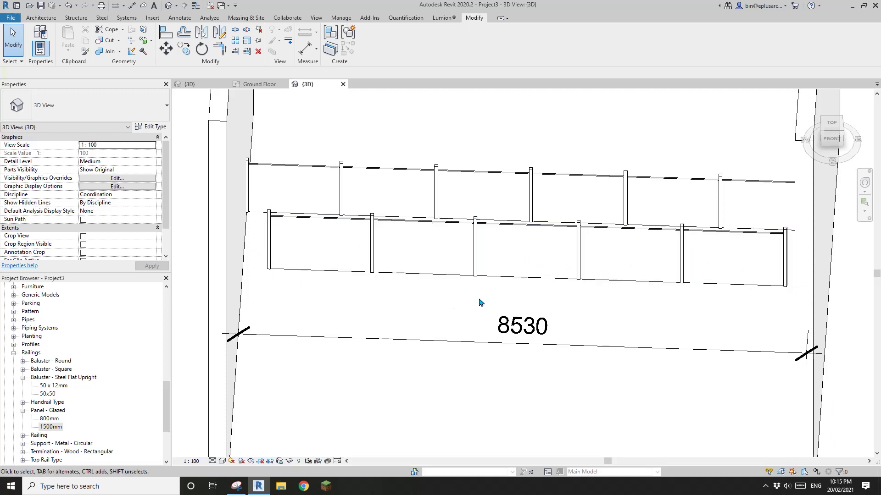
middle_click_drag(479, 299, 425, 296, "shift")
middle_click_drag(248, 262, 254, 266, "shift")
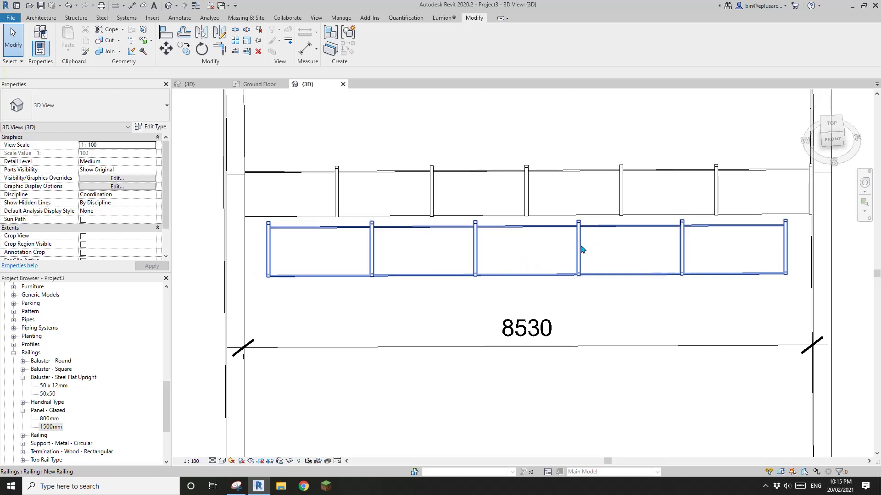
middle_click_drag(565, 305, 425, 384, "shift")
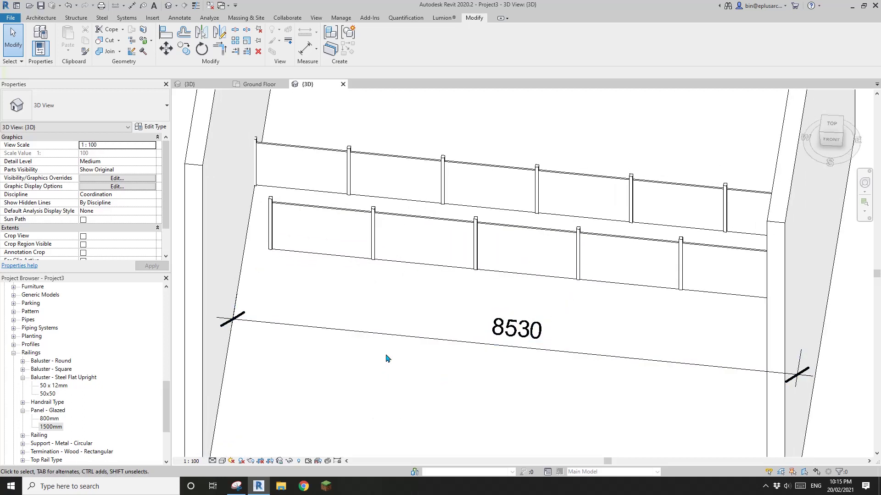
key("alt")
key("c")
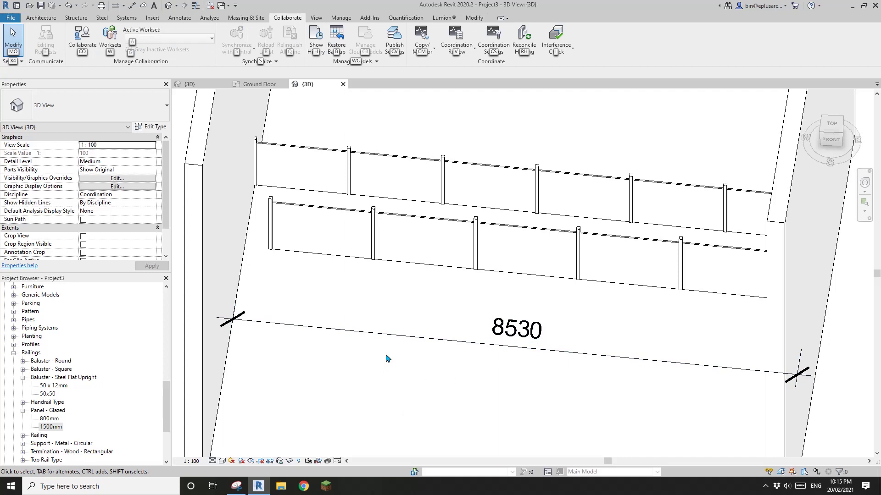
key("Escape")
Open the Windows Calculator and place its window clear of the dimensioned railings
key("super")
type("calc")
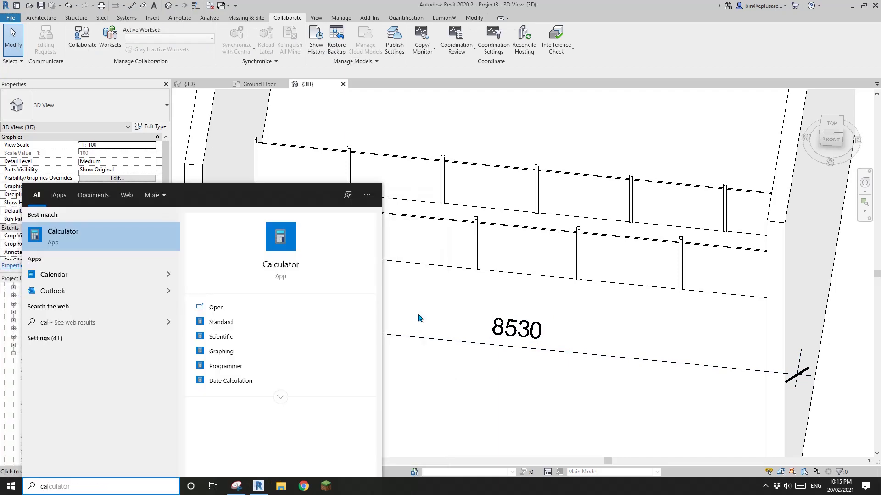
key("Return")
left_click_drag(620, 104, 170, 130)
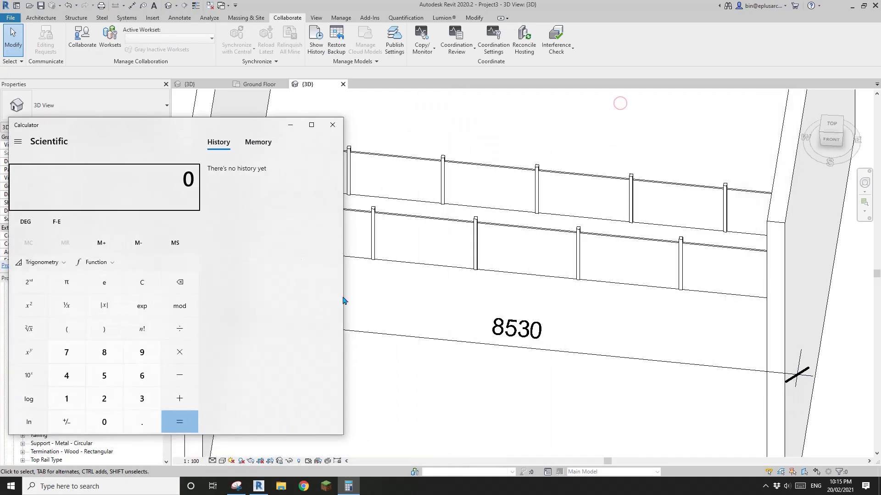
Calculate the panel width by subtracting 350 from 8530 and dividing the result by 6
left_click(108, 350)
left_click(105, 375)
left_click(142, 398)
left_click(104, 422)
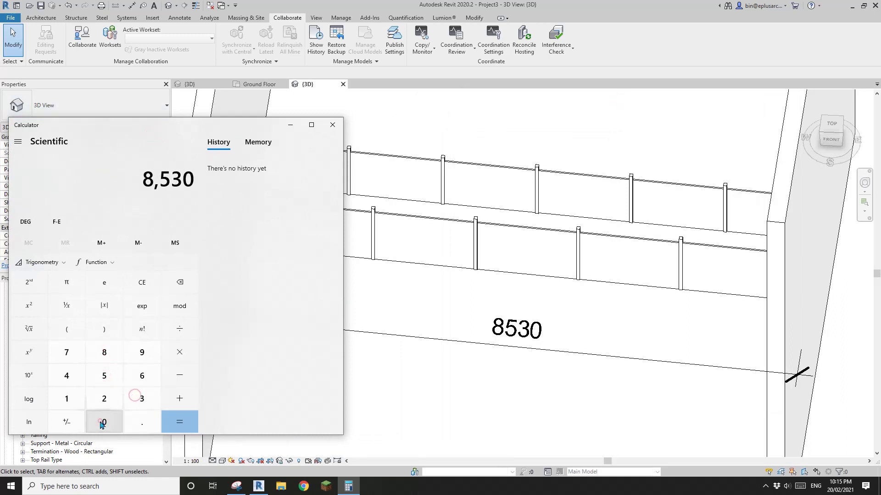
left_click(180, 379)
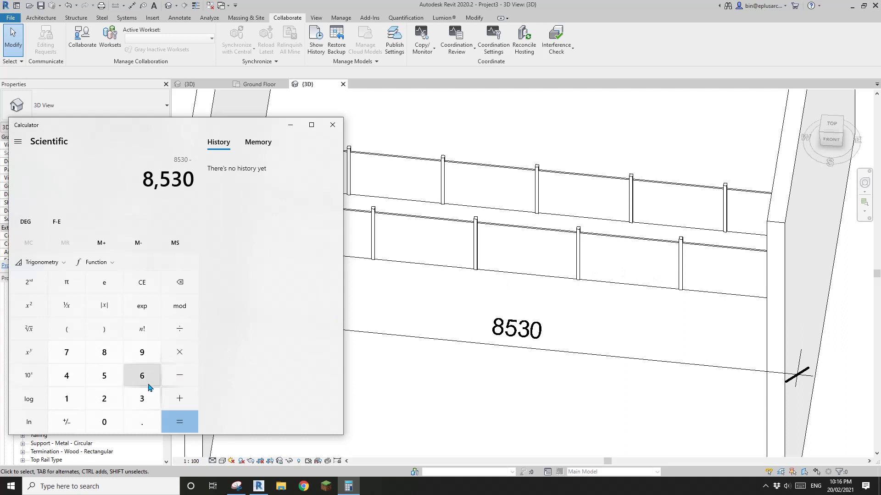
left_click(142, 399)
left_click(110, 378)
left_click(110, 417)
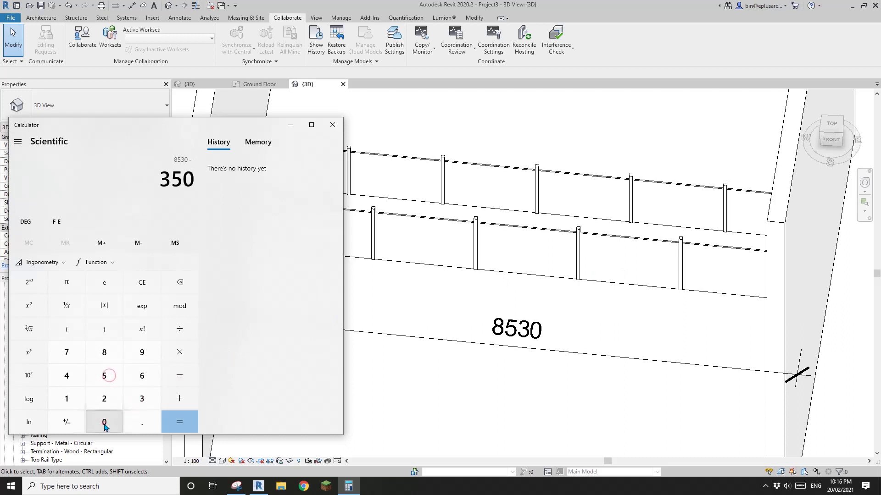
left_click(179, 422)
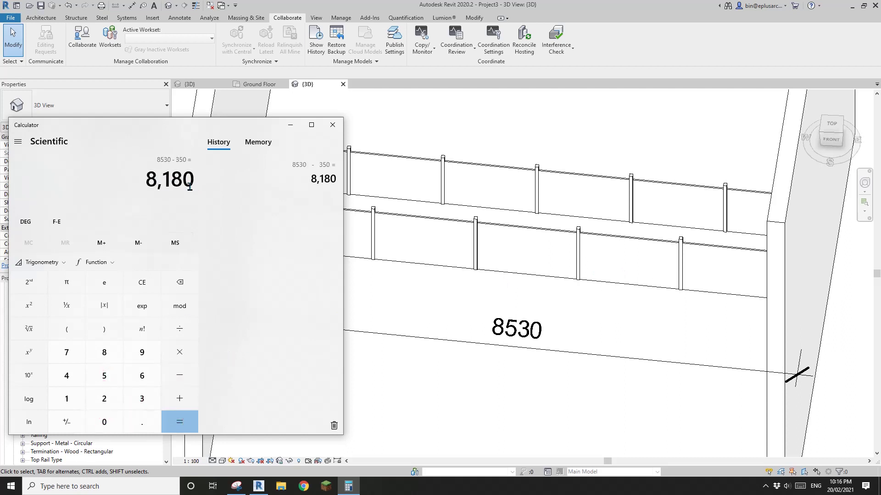
left_click(181, 334)
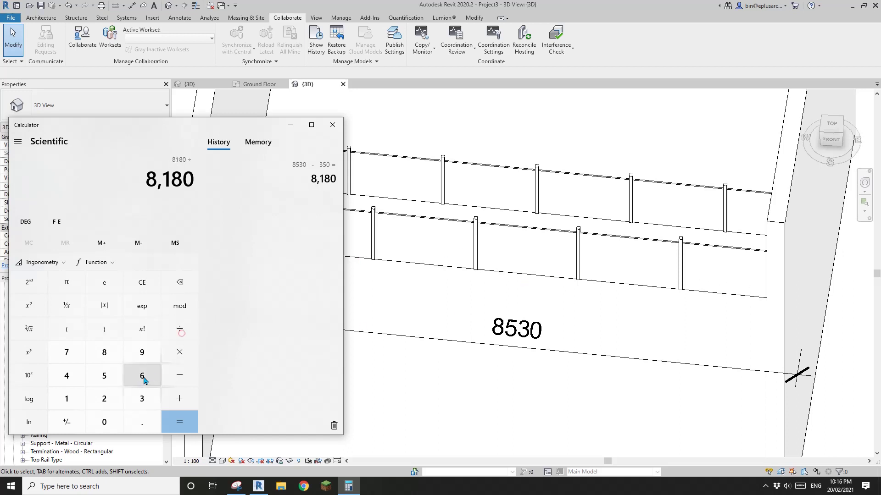
left_click(142, 376)
left_click(179, 419)
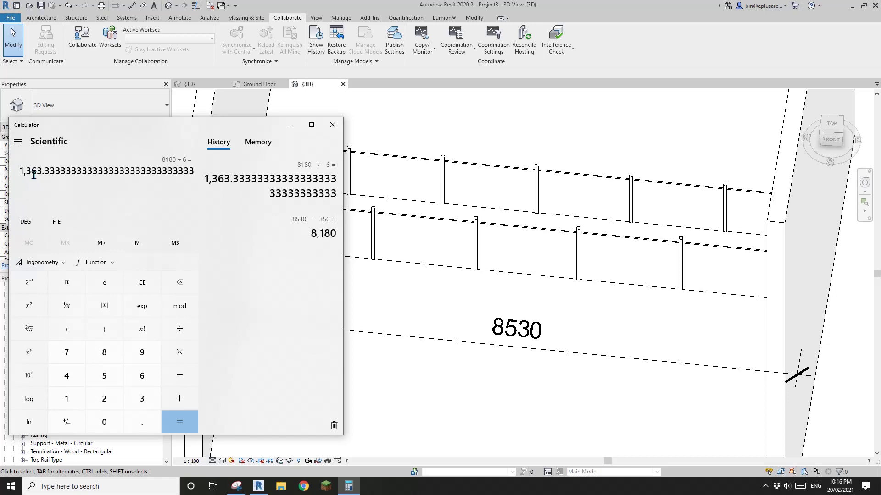
Return to Revit and duplicate the Panel - Glazed 1500mm type, naming the copy 1363 after checking the calculated width
left_click(465, 280)
middle_click_drag(437, 260, 487, 255)
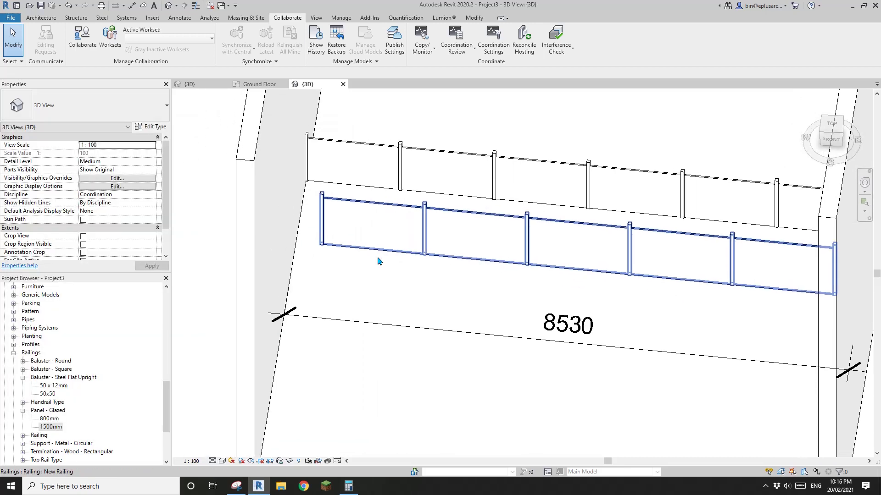
right_click(49, 428)
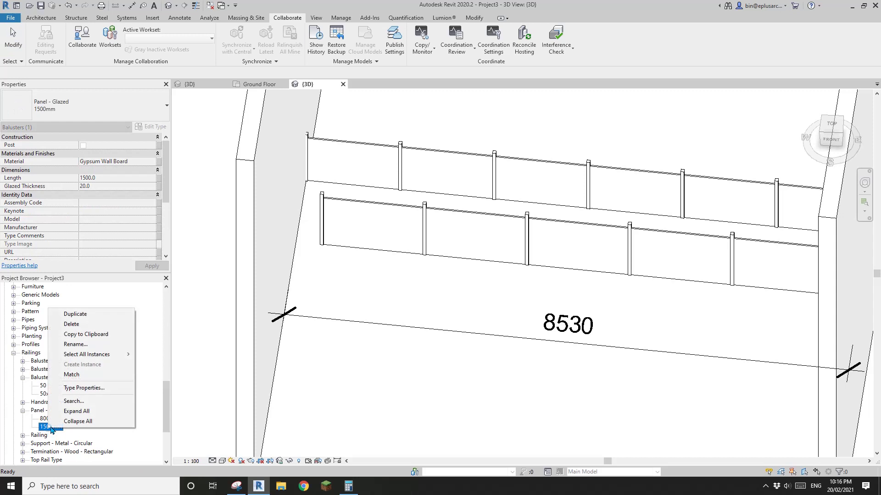
left_click(81, 315)
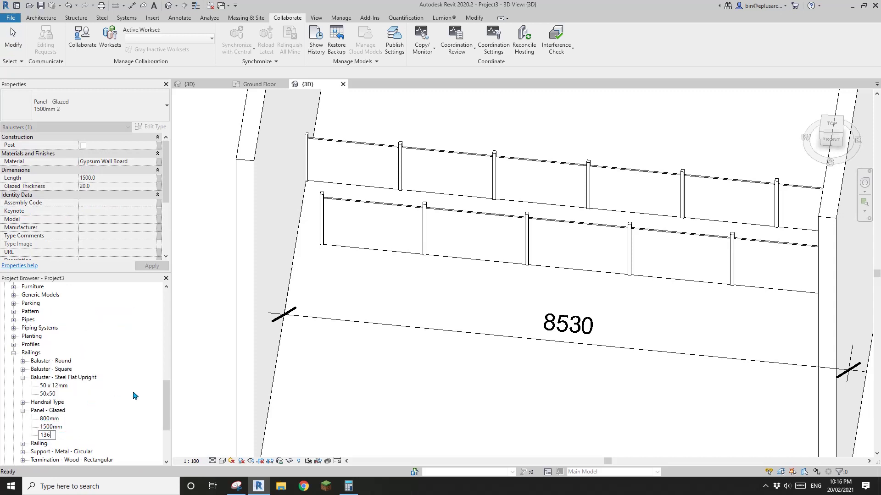
left_click(348, 486)
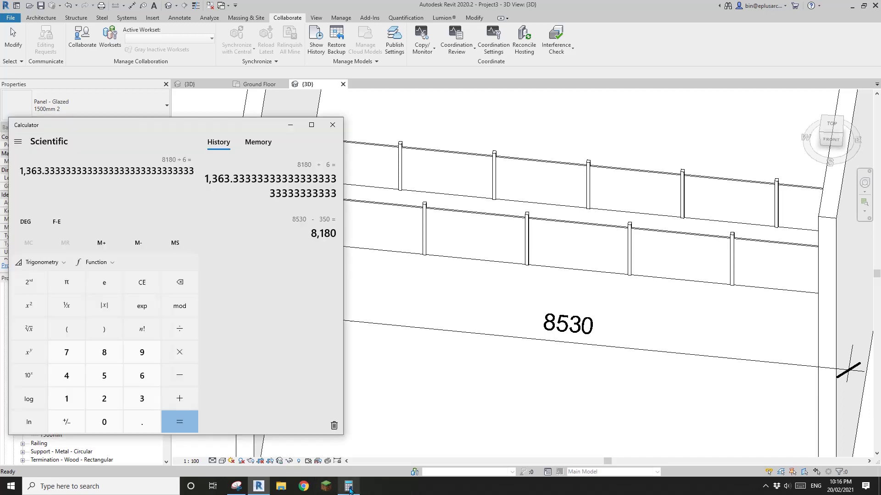
left_click(491, 358)
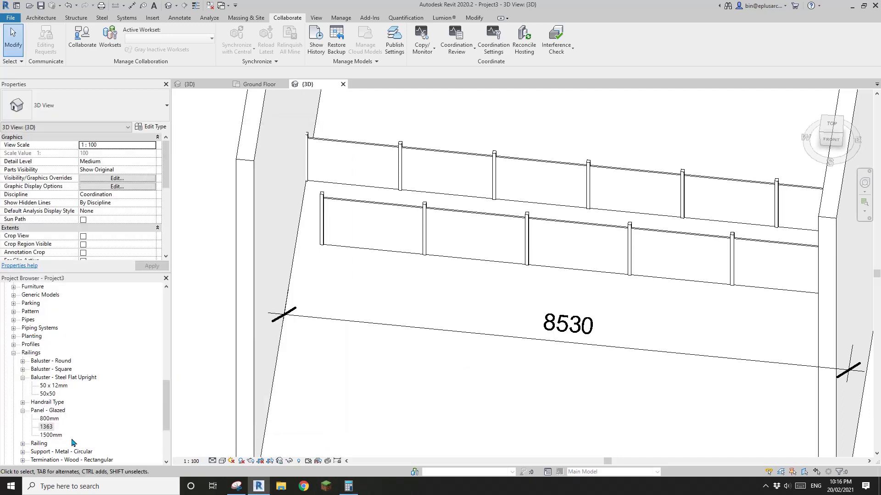
Set the Length of the Panel - Glazed 1363 type to 1363.3 mm in its type properties
double_click(47, 427)
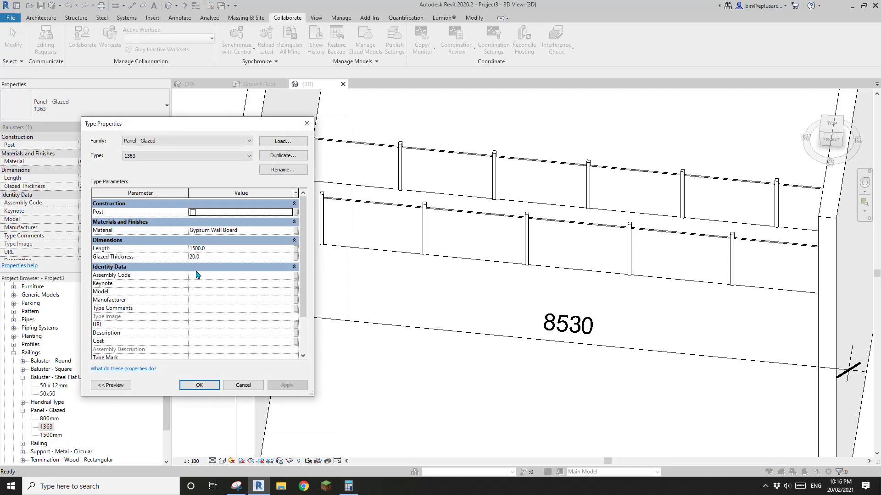
left_click(218, 250)
double_click(218, 250)
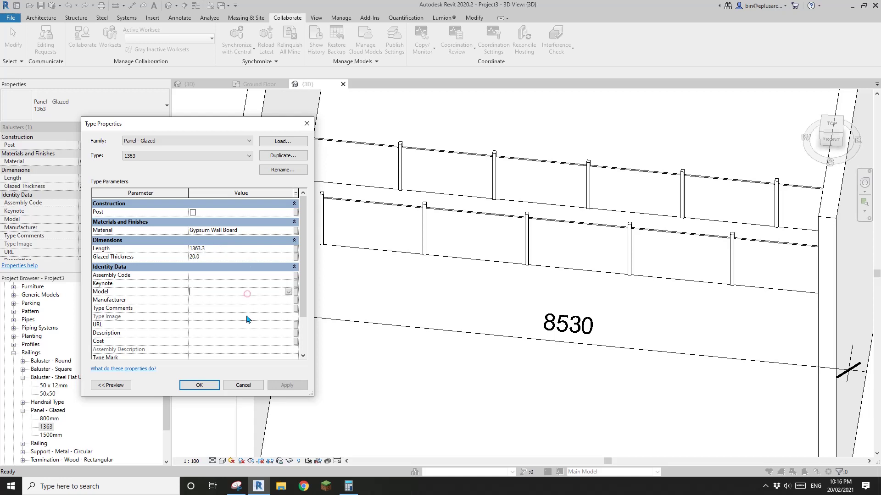
left_click(200, 386)
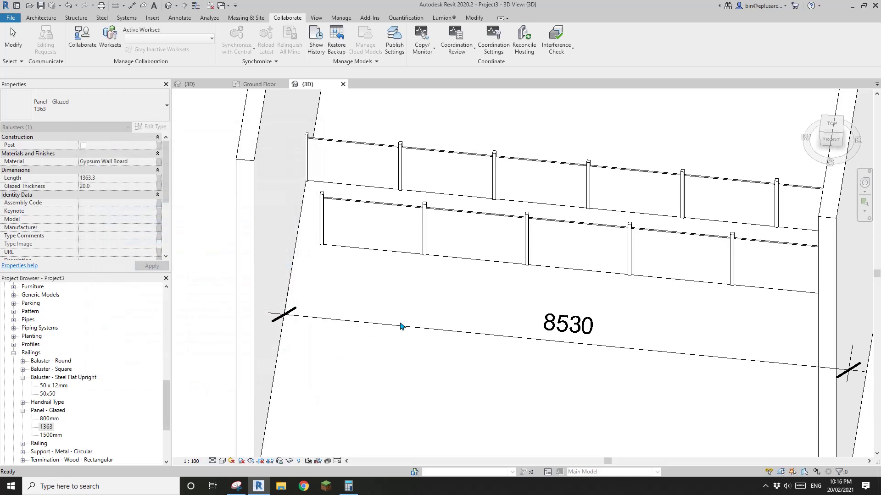
Edit the New Railing's baluster placement to use Panel - Glazed : 1363 with a 706.7 distance from previous, and accept the type changes
left_click(427, 232)
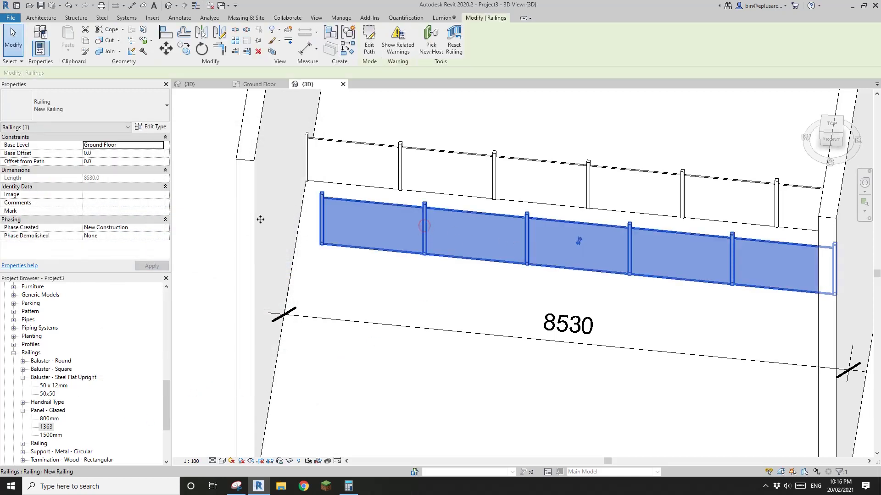
left_click(156, 127)
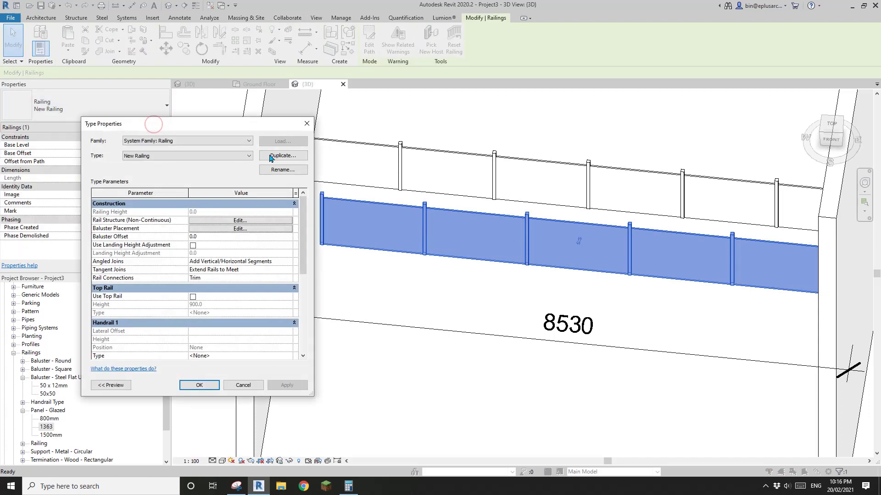
left_click_drag(216, 126, 202, 101)
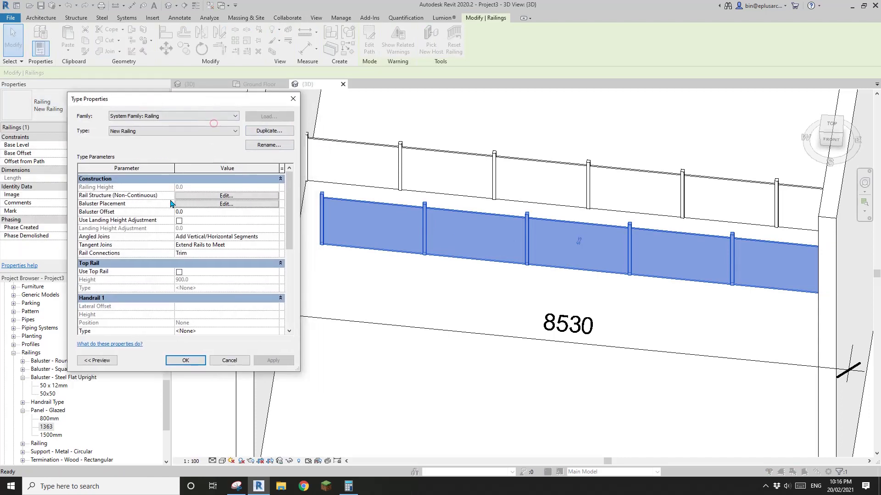
left_click(202, 205)
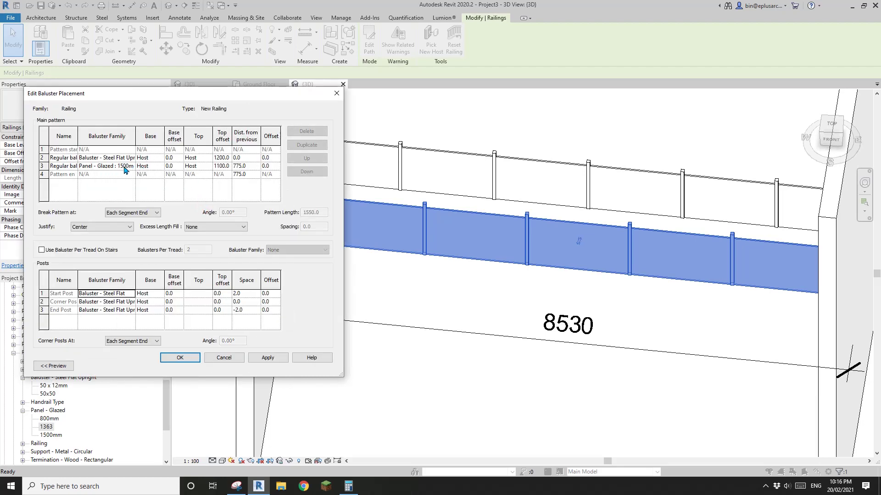
left_click(114, 166)
left_click(132, 166)
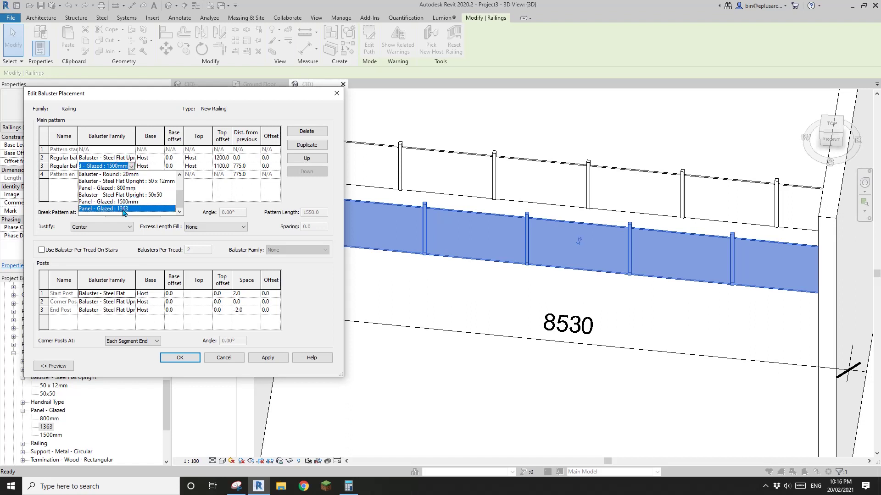
left_click(123, 209)
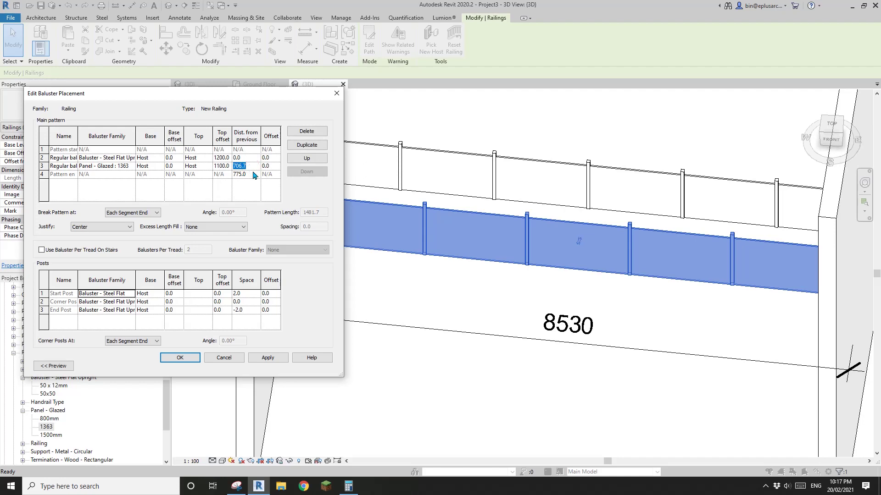
left_click(180, 357)
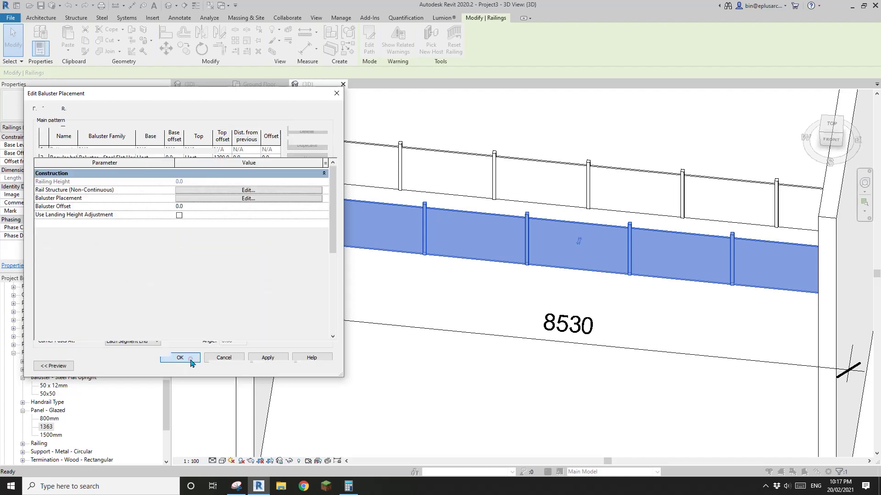
left_click(181, 359)
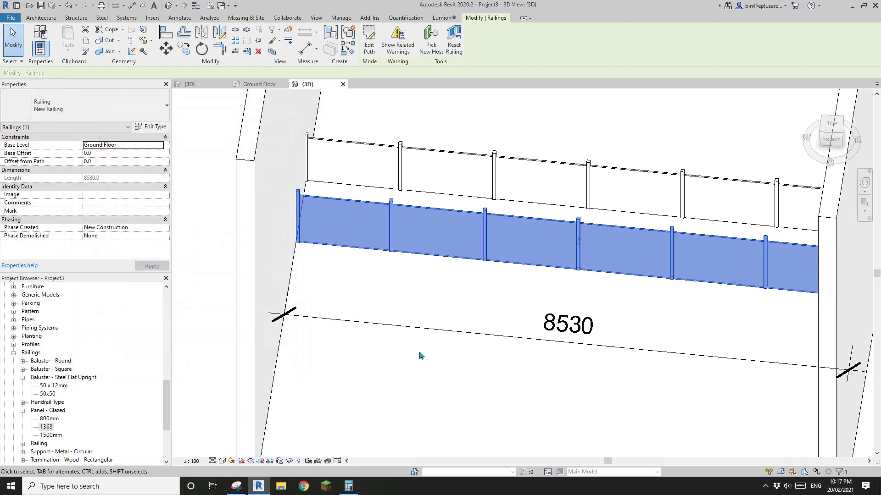
Examine from several angles how the New Railing's panels fit between the walls compared with the line-based fence
middle_click_drag(420, 356, 487, 354, "shift")
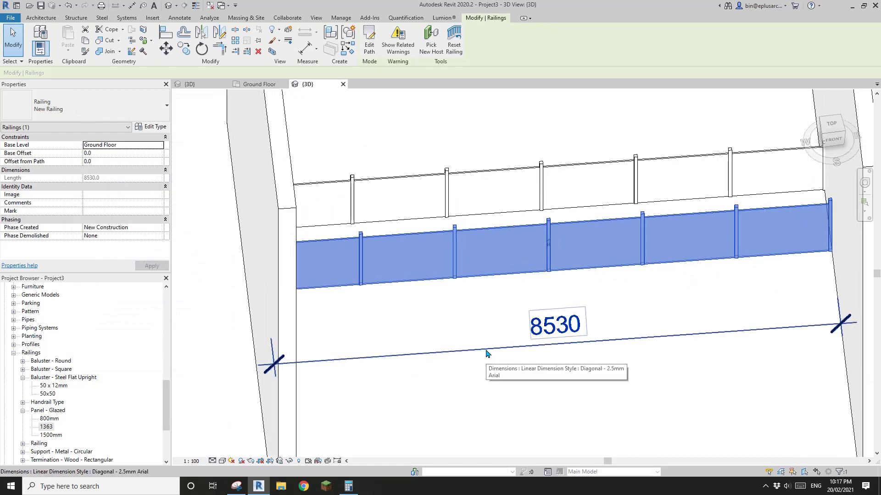
middle_click_drag(570, 328, 461, 325)
key("Escape")
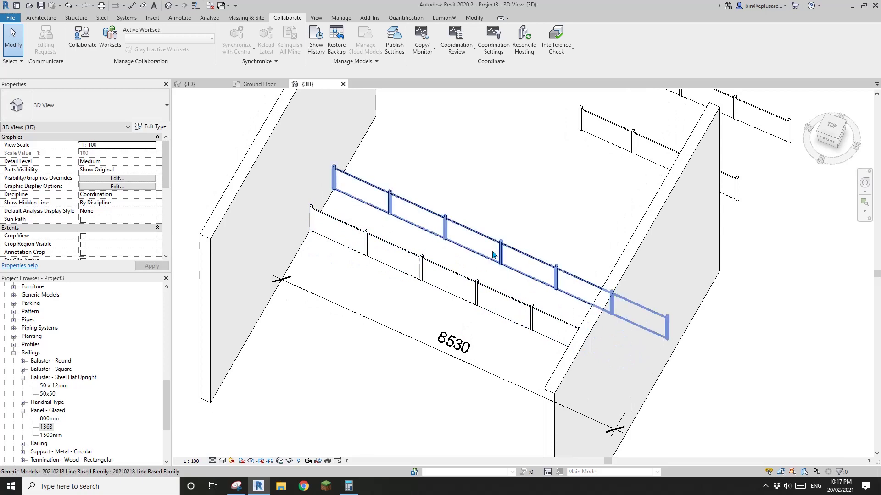
scroll(493, 252, "up", 2)
scroll(500, 255, "down", 2)
middle_click_drag(499, 255, 499, 232)
left_click(474, 260)
left_click(498, 233)
scroll(498, 233, "down", 3)
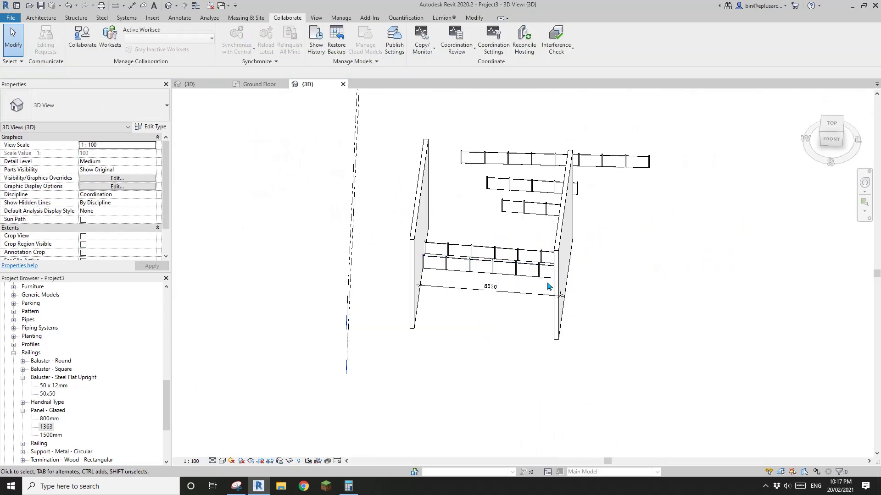
middle_click_drag(548, 285, 480, 310, "shift")
left_click(476, 267)
left_click(40, 18)
left_click(110, 49)
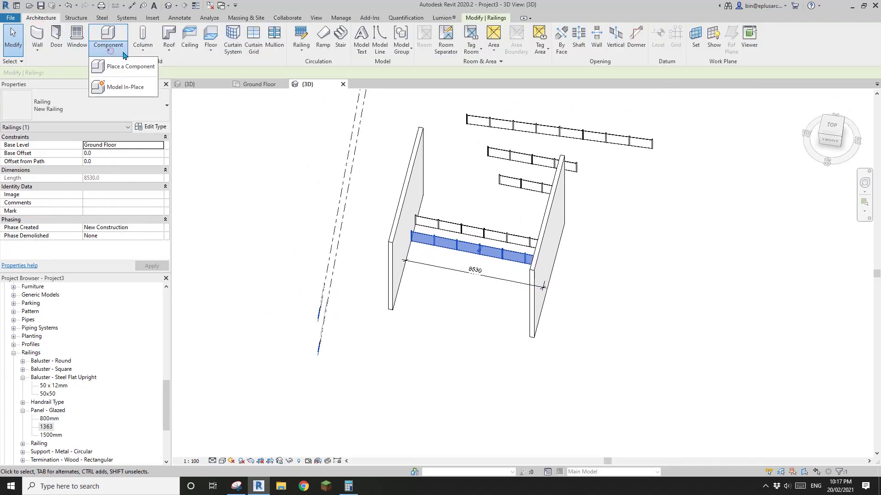
key("Escape")
left_click(213, 54)
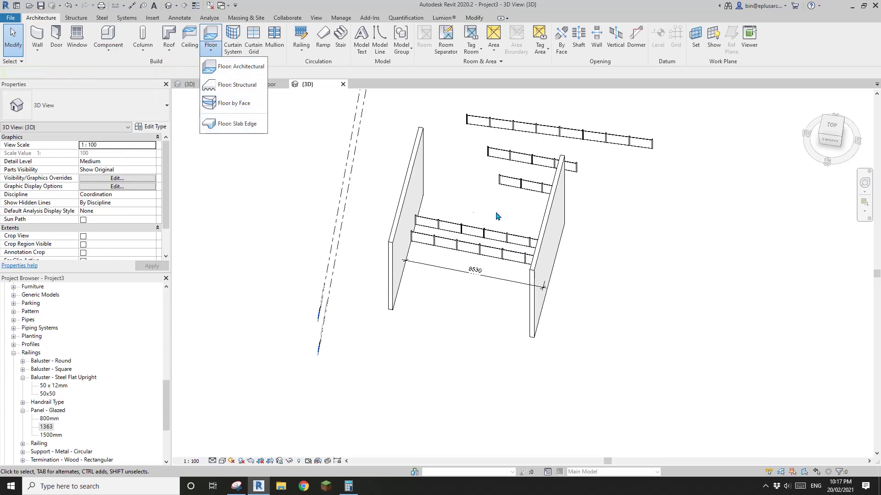
scroll(485, 236, "up", 2)
left_click(513, 245)
scroll(514, 245, "up", 3)
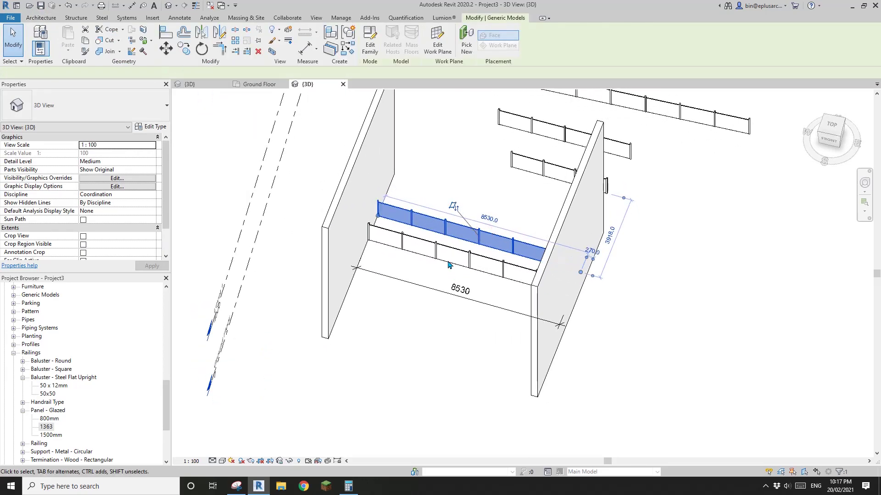
left_click(448, 256)
left_click(443, 194)
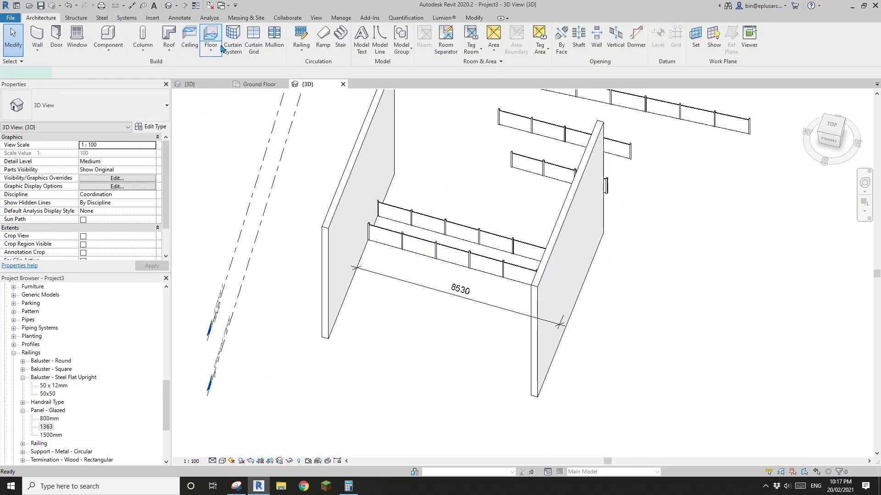
Create a rectangular Generic 150mm floor of about 221 m² on the Ground Floor beneath the walls and both railings
left_click(211, 35)
left_click(445, 30)
scroll(415, 151, "down", 2)
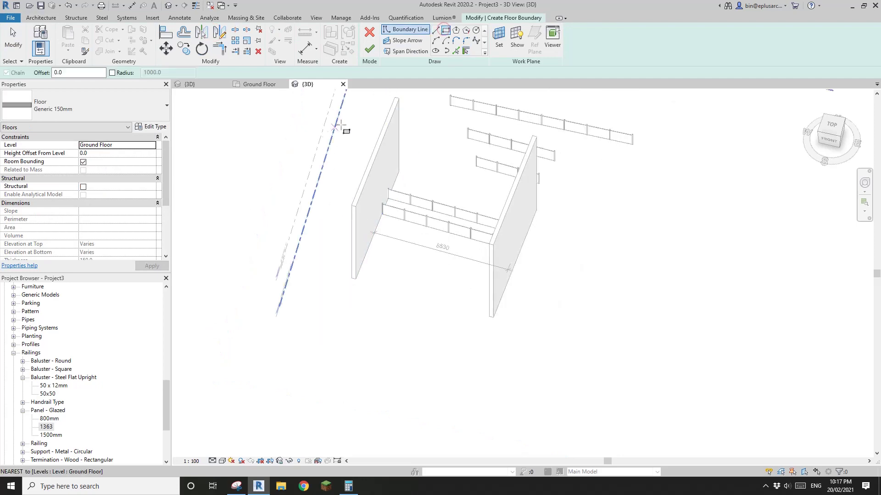
left_click(341, 124)
left_click(571, 352)
left_click(369, 49)
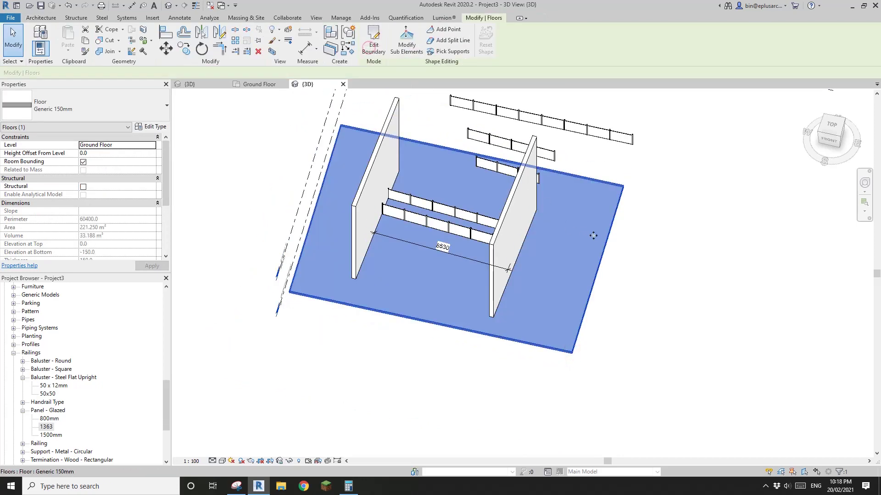
Slope the floor by raising its short edge outside the copied wall to an elevation of 1500 mm
left_click(407, 47)
middle_click_drag(674, 217, 646, 153, "shift")
left_click(595, 251)
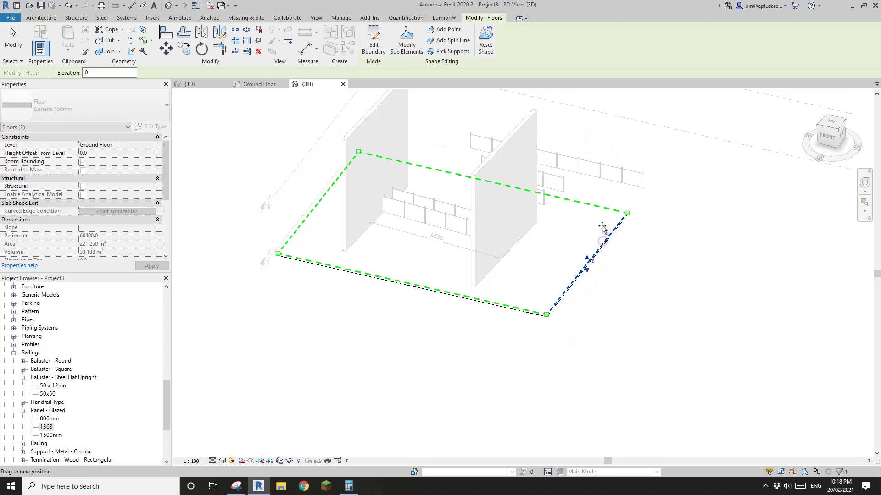
left_click_drag(590, 255, 590, 243)
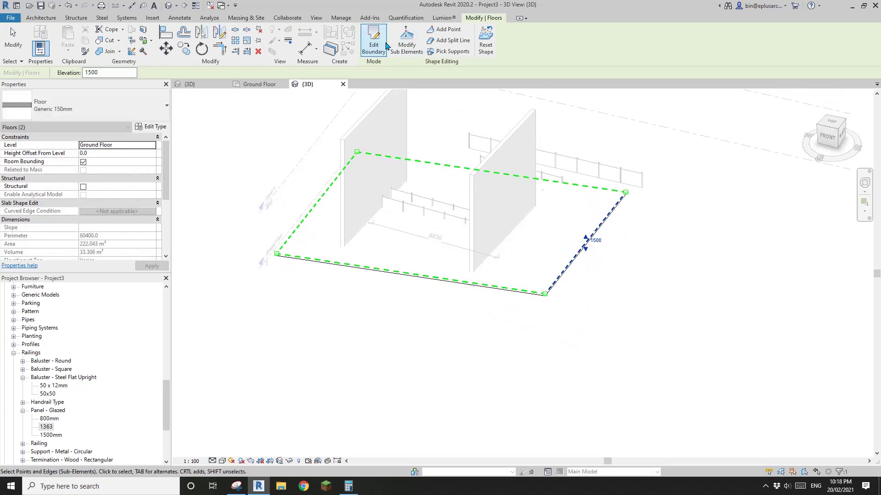
middle_click_drag(496, 204, 477, 203)
key("Escape")
key("Escape")
Assign the sloped Generic 150mm floor as the new host of the New Railing between the walls
middle_click_drag(454, 246, 419, 226, "shift")
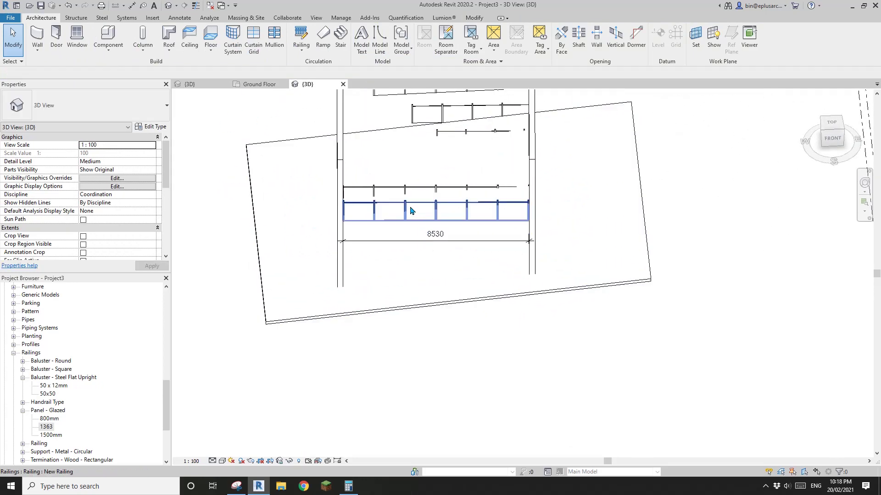
left_click(411, 206)
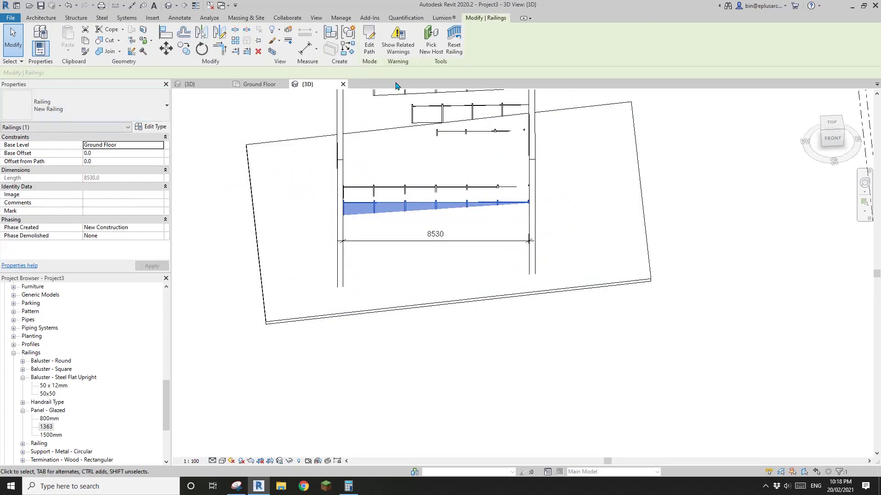
left_click(432, 50)
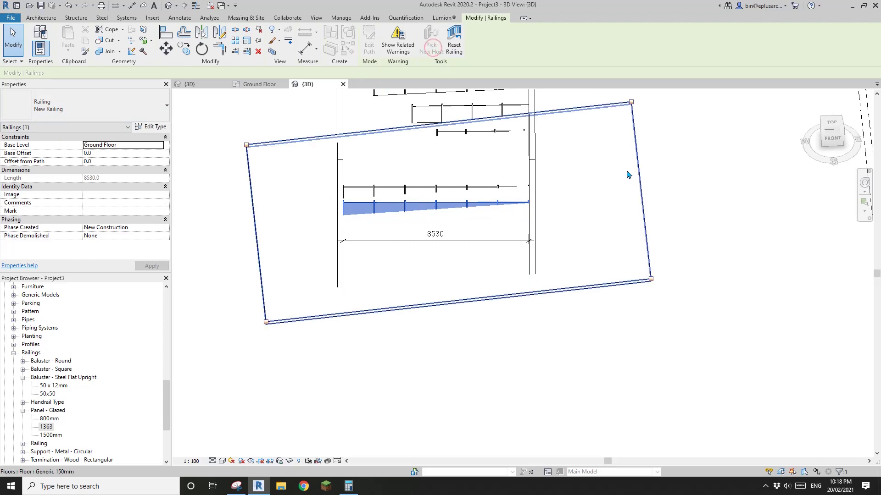
left_click(628, 174)
middle_click_drag(627, 170, 423, 260, "shift")
Try to rehost the line-based fence between the walls by picking a new work plane placement for it
left_click(388, 193)
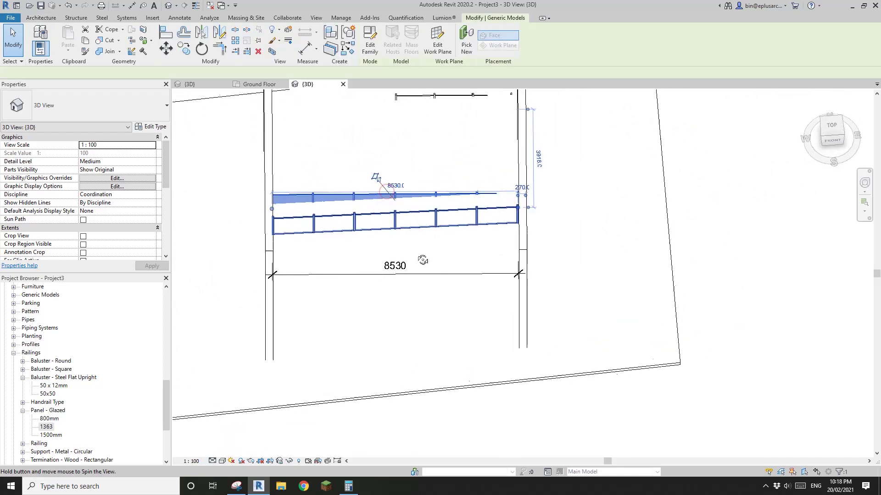
scroll(472, 243, "down", 2)
middle_click_drag(471, 243, 468, 264, "shift")
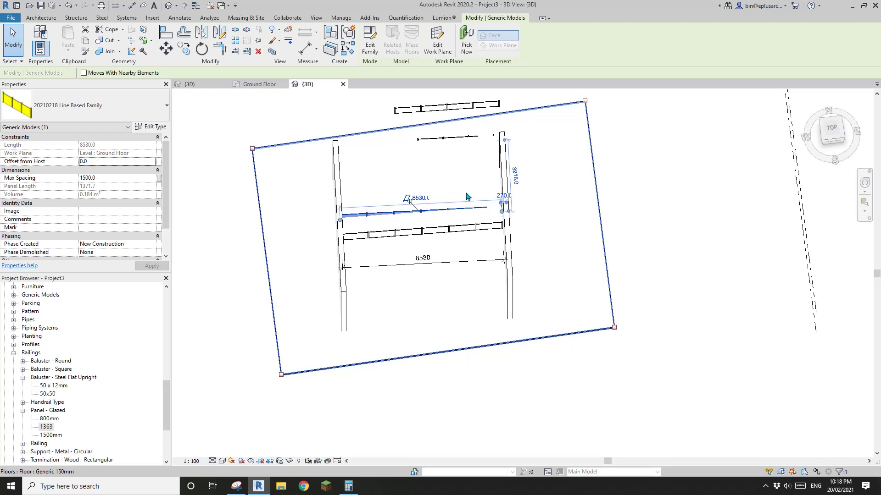
middle_click_drag(461, 212, 464, 180, "shift")
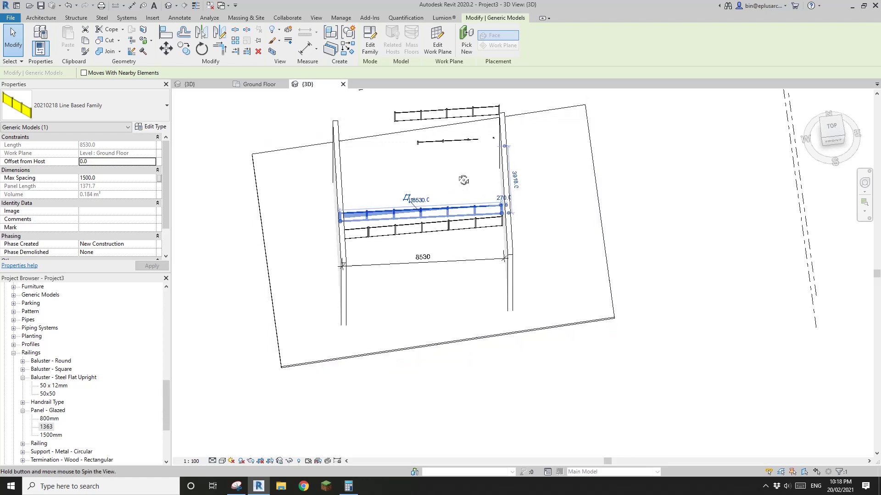
left_click(464, 41)
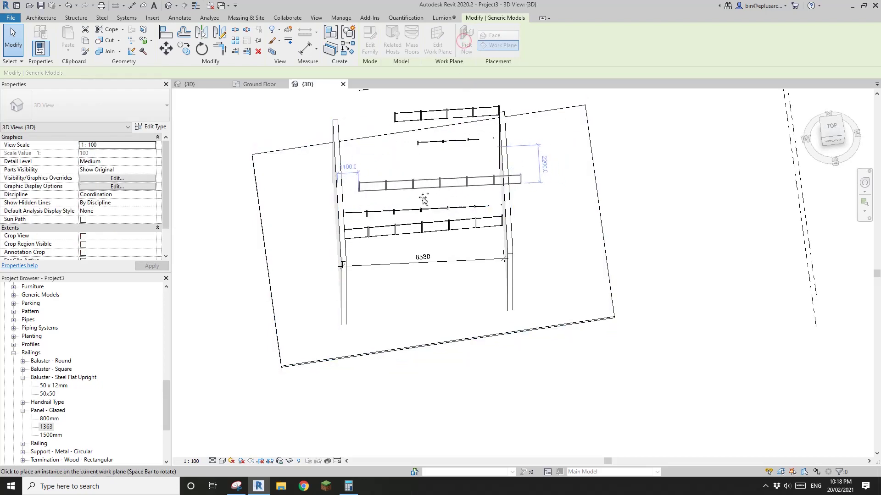
left_click(438, 214)
middle_click_drag(438, 215, 477, 234, "shift")
Create a similar line-based fence about 7100 mm long between the walls, placed on the sloped floor's face
key("s")
scroll(467, 217, "up", 2)
left_click(457, 41)
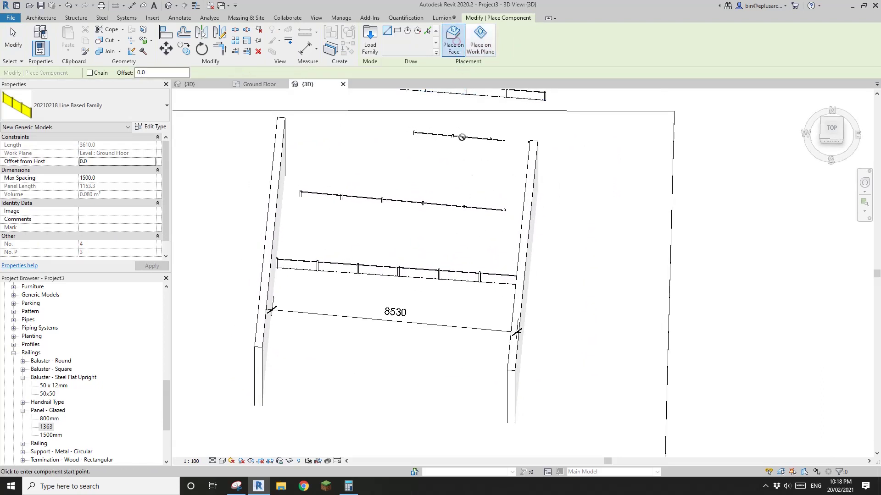
left_click(503, 245)
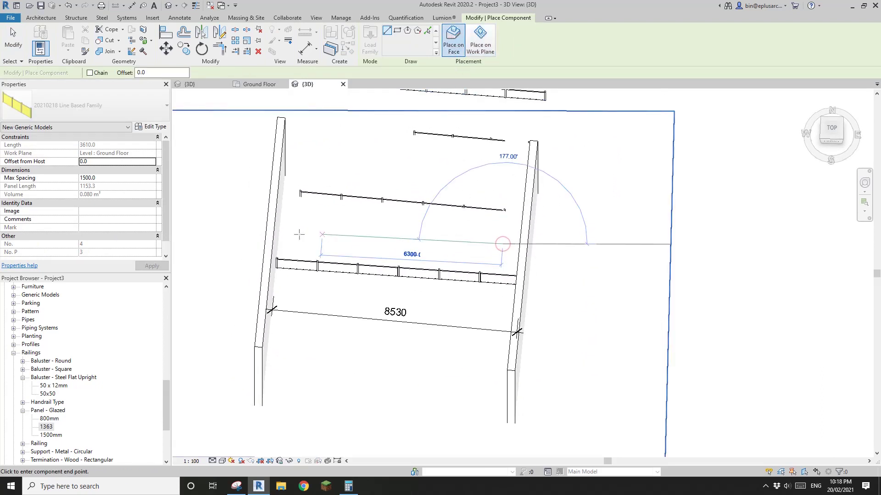
key("Escape")
Create another similar line-based fence placed on the outer face of the copied wall
middle_click_drag(433, 266, 466, 110, "shift")
scroll(466, 190, "up", 2)
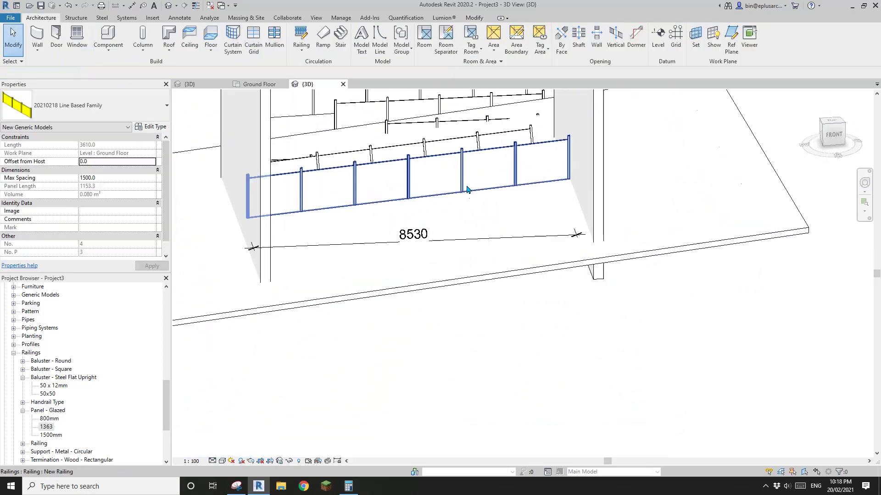
mouse_move(466, 190)
middle_mouse_down("shift")
mouse_move(572, 187)
mouse_move(482, 183)
middle_mouse_up("shift")
left_click(484, 125)
middle_click_drag(367, 197, 388, 237)
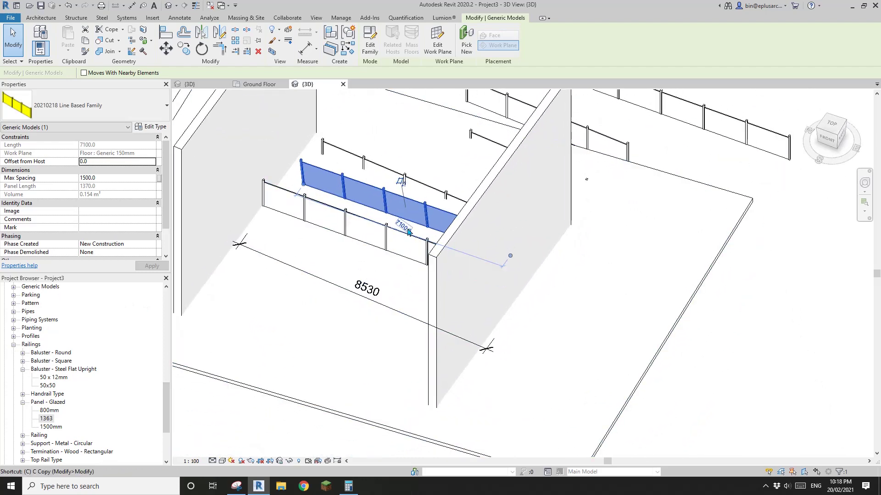
key("s")
middle_click_drag(501, 258, 459, 206, "shift")
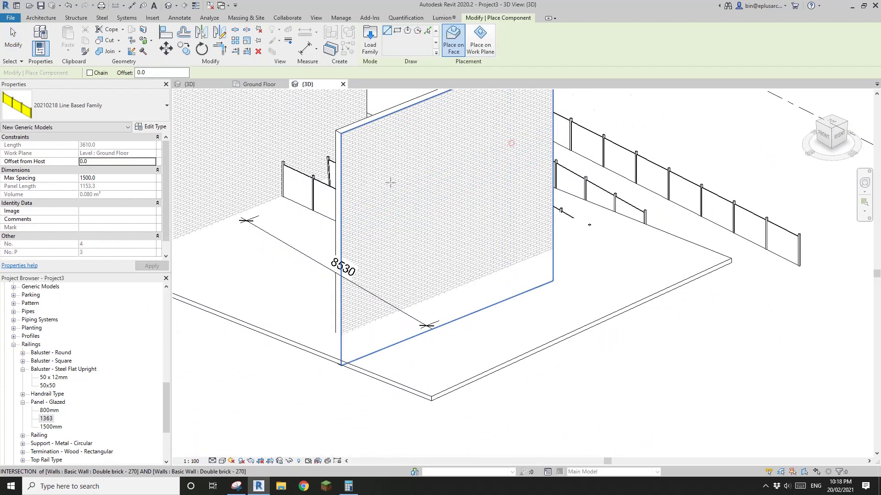
left_click(378, 188)
scroll(398, 206, "down", 1)
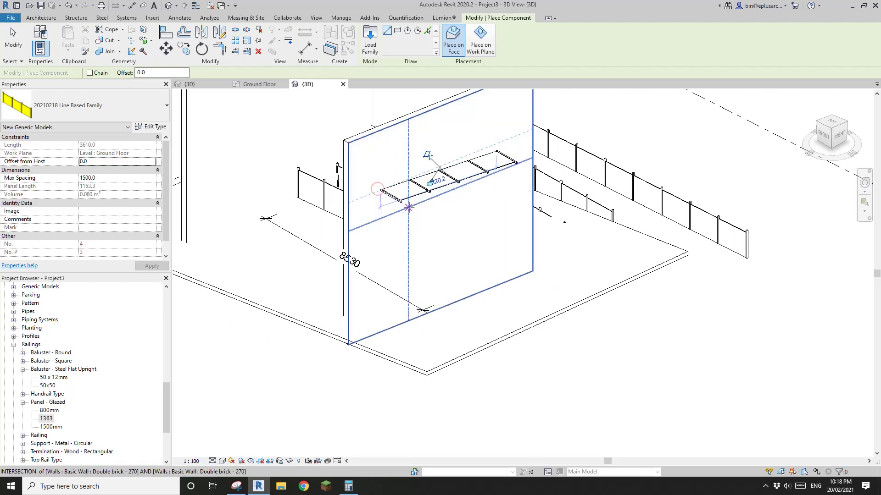
left_click(408, 207)
key("Escape")
key("Escape")
Examine how the line-based fences sit on the sloped floor and on the wall's outer face
middle_click_drag(420, 221, 498, 301, "shift")
left_click(493, 193)
scroll(497, 300, "down", 2)
middle_click_drag(497, 301, 396, 265)
scroll(557, 280, "down", 3)
key("Escape")
middle_click_drag(395, 265, 397, 292, "shift")
scroll(433, 286, "up", 1)
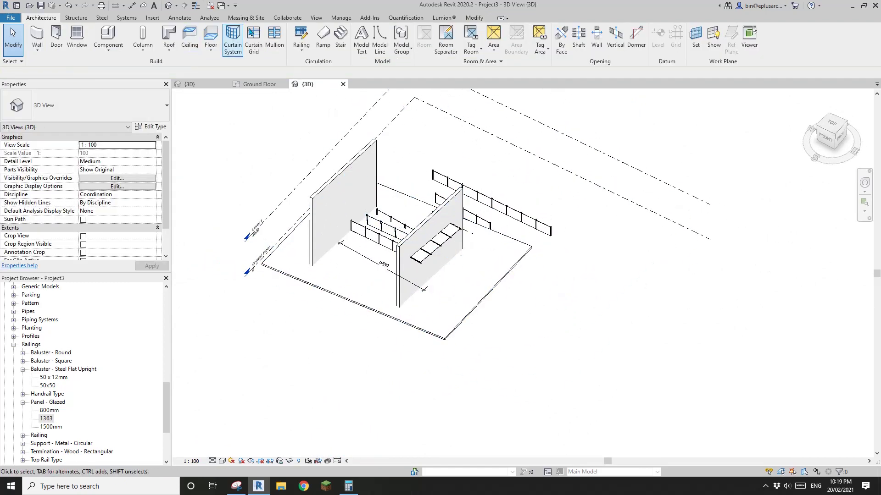
Start a toposurface beside the sloped floor with five boundary points at an absolute elevation of 1000
left_click(245, 18)
left_click(215, 36)
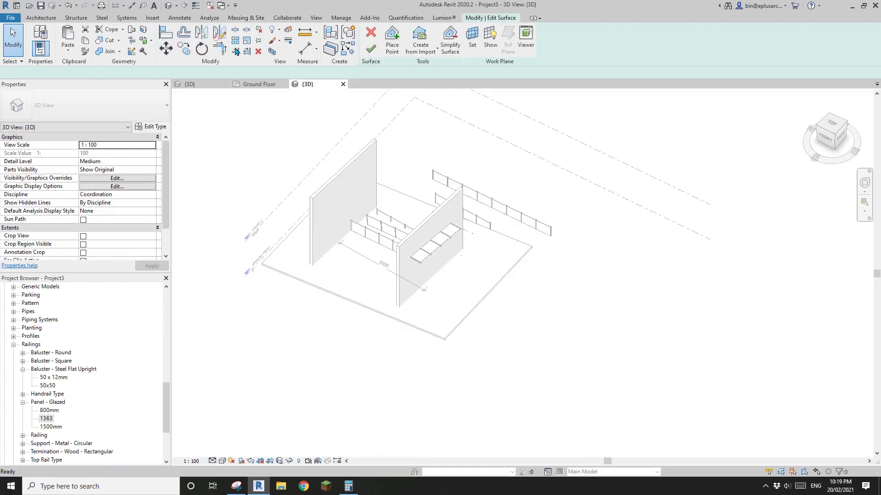
left_click(550, 205)
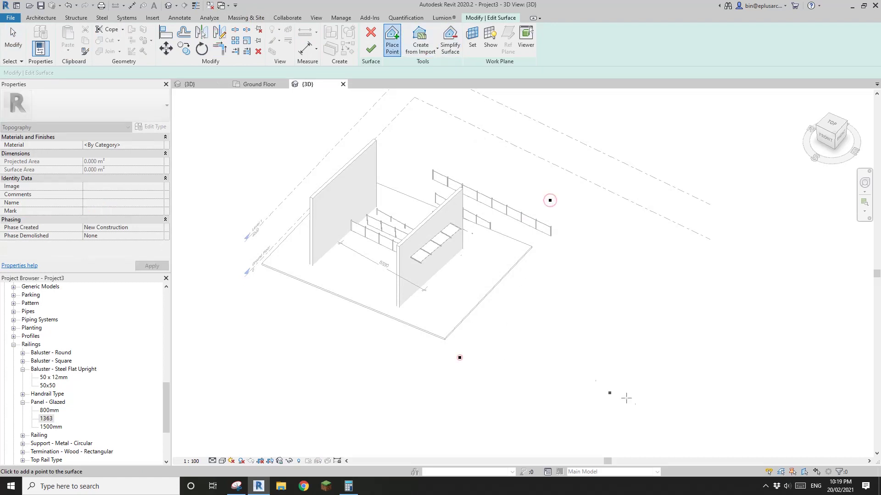
left_click(639, 403)
left_click(690, 256)
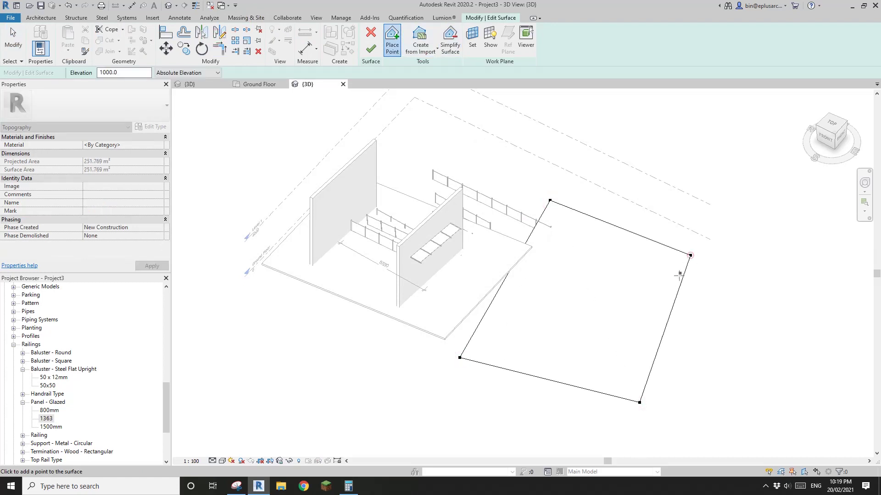
left_click(679, 231)
key("Escape")
Set the elevation of the toposurface's three far boundary points to 1200 and of the two points nearest the floor to 0
left_click_drag(644, 211, 727, 293)
left_click_drag(621, 363, 670, 428, "ctrl")
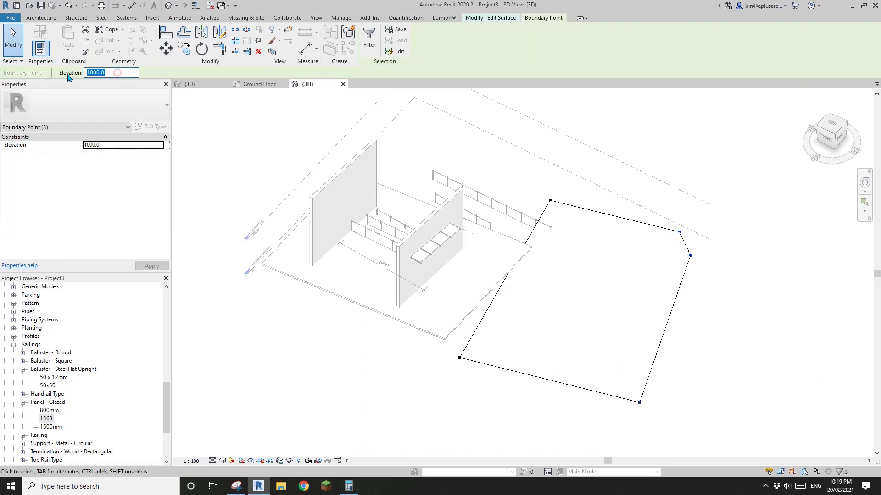
key("Return")
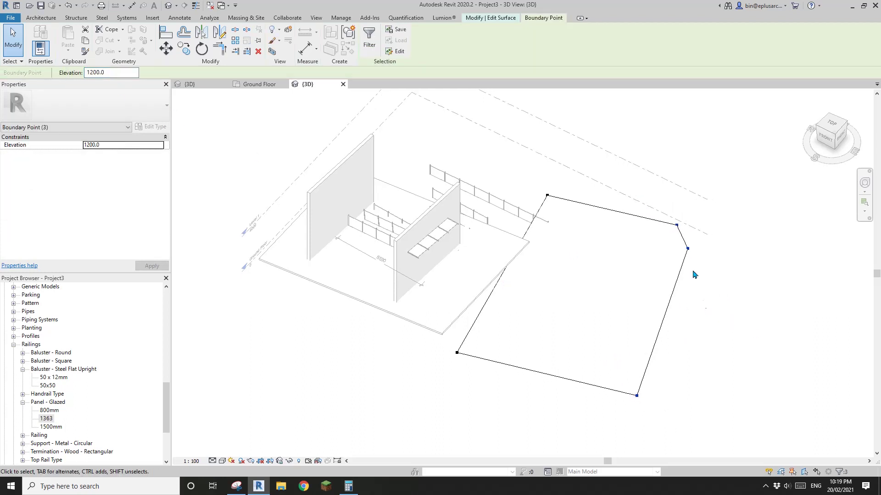
left_click_drag(465, 156, 576, 242)
left_click_drag(422, 315, 478, 366, "ctrl")
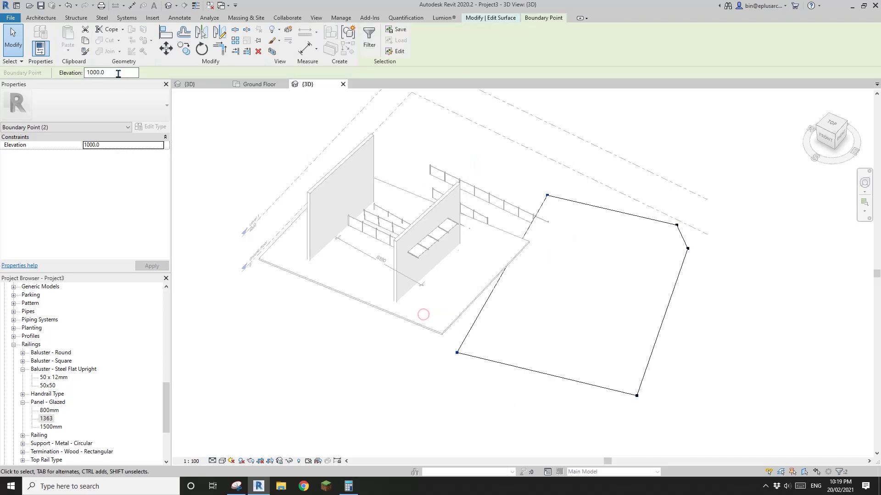
Reshape the toposurface by moving its rear boundary point towards the floor side, and finish the surface
left_click(615, 218)
middle_click_drag(619, 246, 679, 198, "shift")
left_click(639, 227)
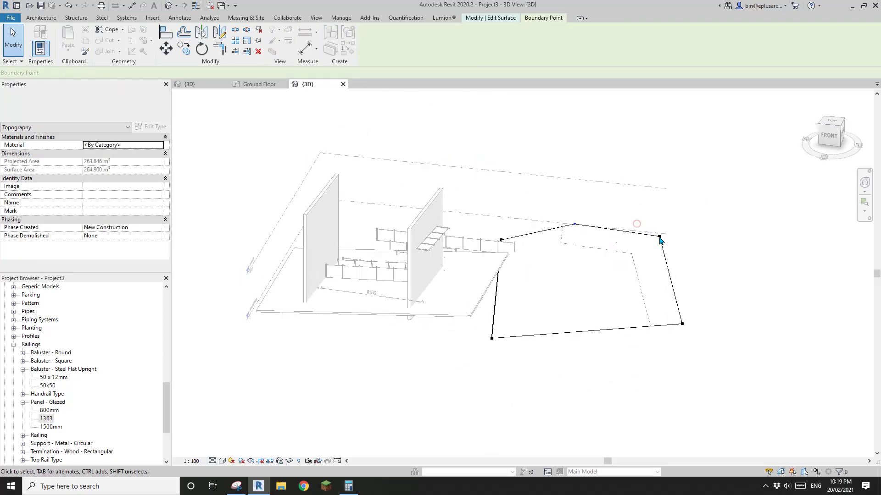
middle_click_drag(686, 260, 679, 376, "shift")
key("Escape")
left_click(370, 47)
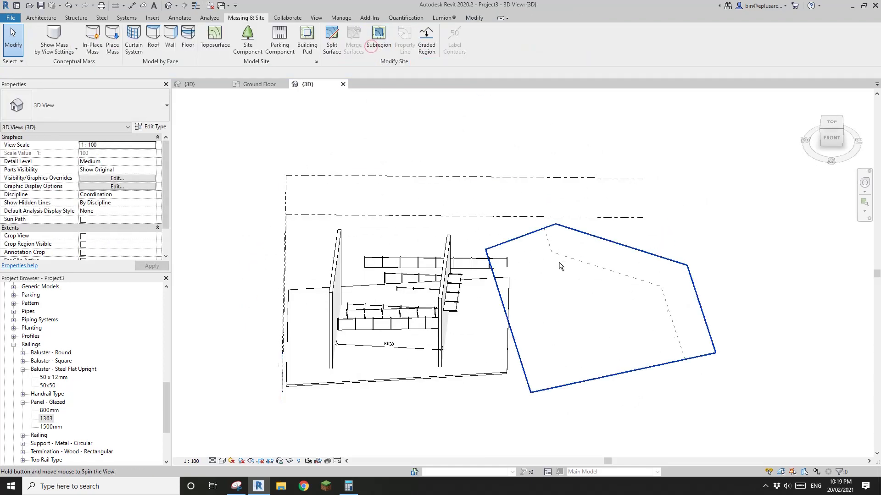
Create a similar New Railing with a straight path about 13100 mm long running diagonally across the toposurface
middle_click_drag(560, 255, 429, 250, "shift")
left_click(367, 237)
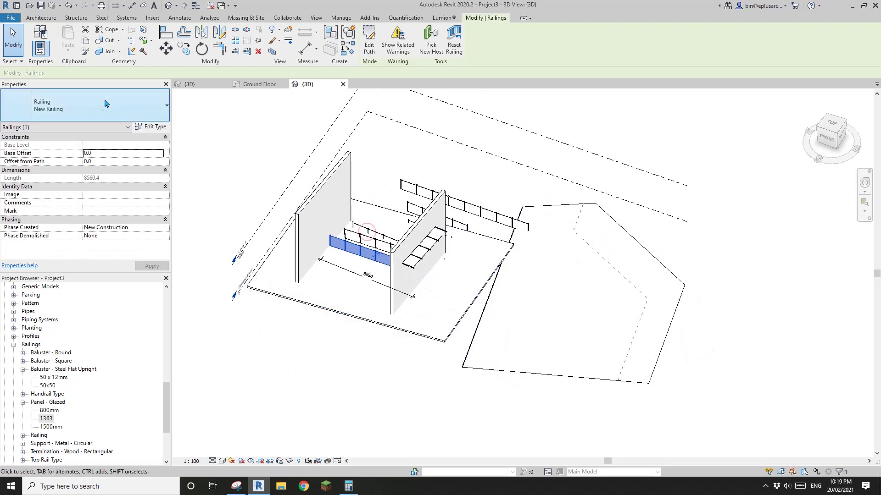
scroll(523, 330, "up", 2)
middle_click_drag(523, 330, 545, 349)
scroll(523, 354, "down", 1)
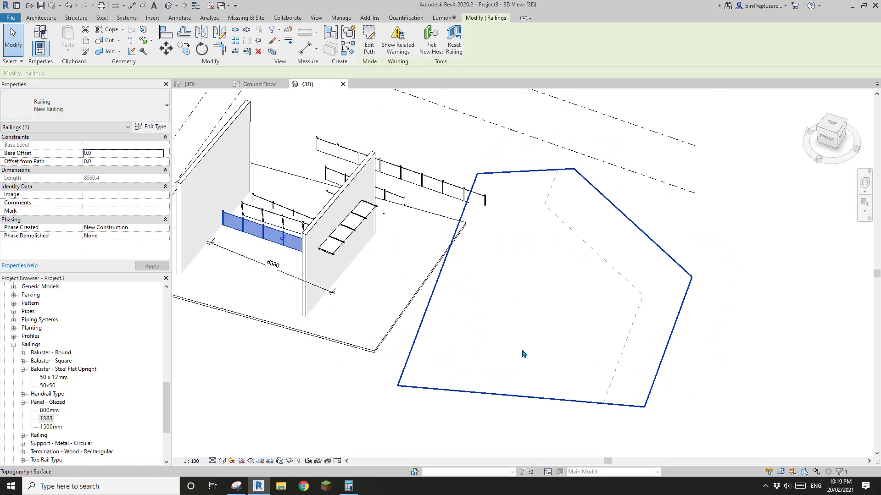
key("s")
left_click(454, 355)
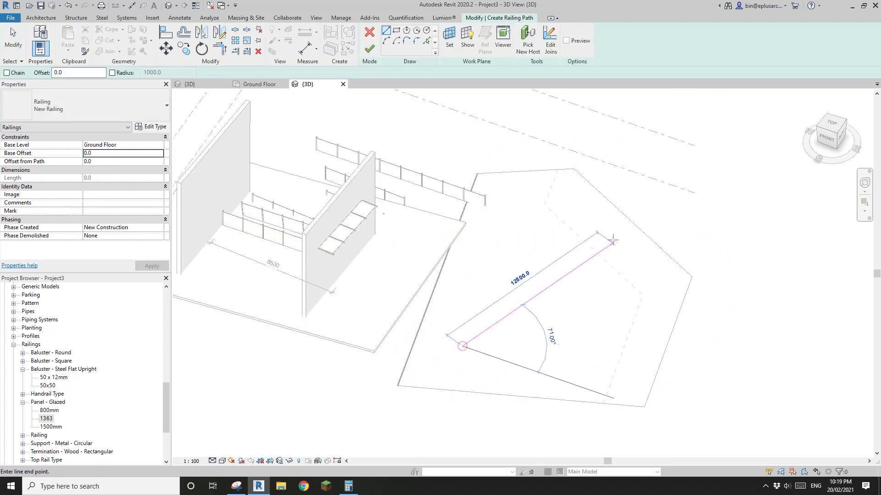
left_click(612, 239)
left_click(369, 48)
key("Escape")
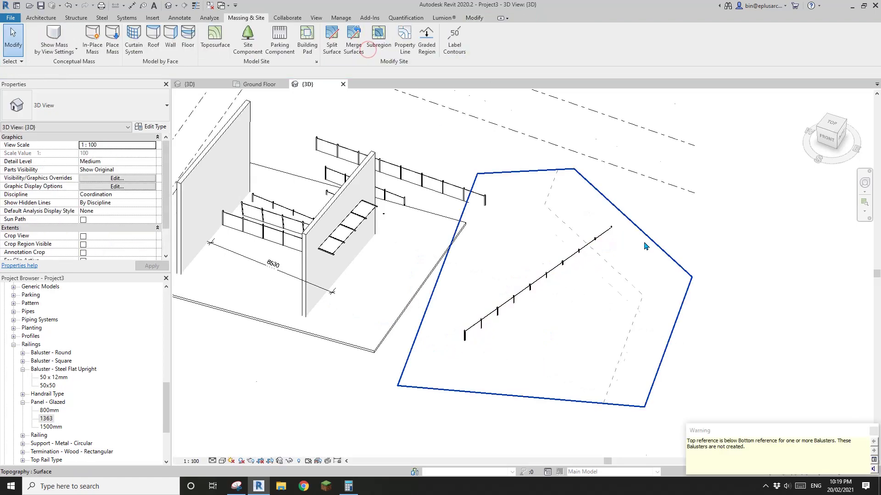
Assign the toposurface as the host of the diagonal New Railing
scroll(490, 307, "up", 2)
left_click(507, 294)
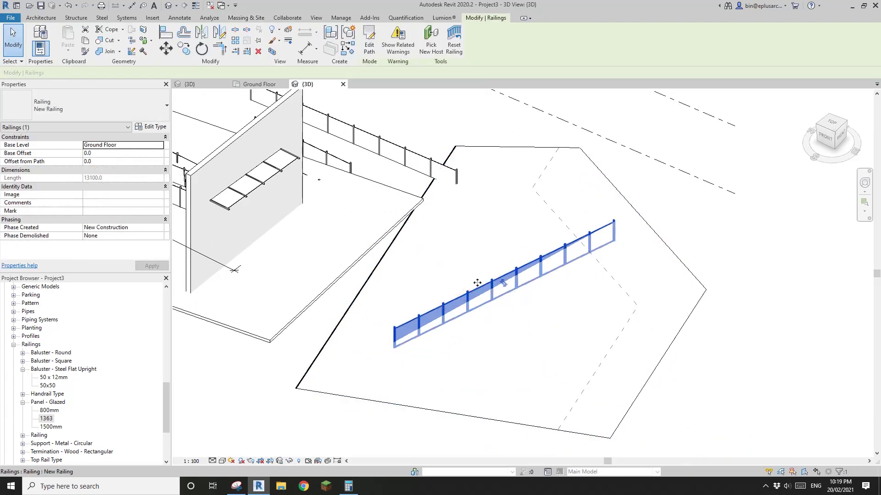
left_click(596, 179)
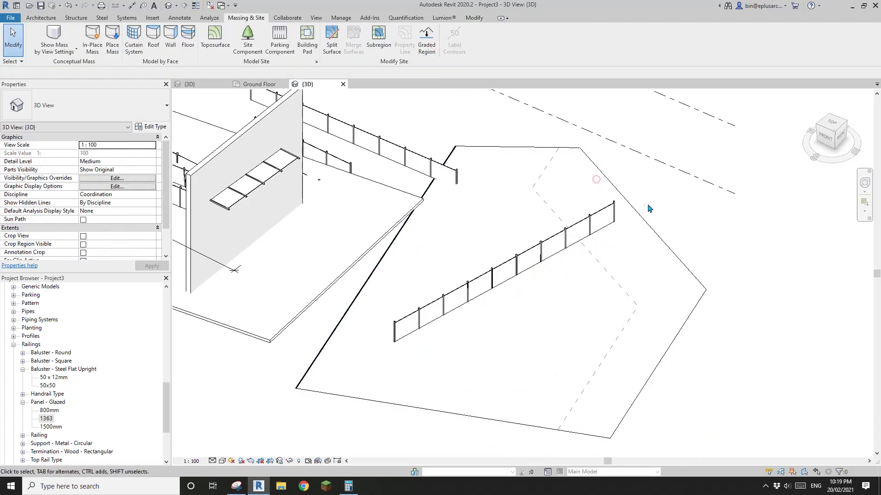
middle_click_drag(649, 208, 649, 216, "shift")
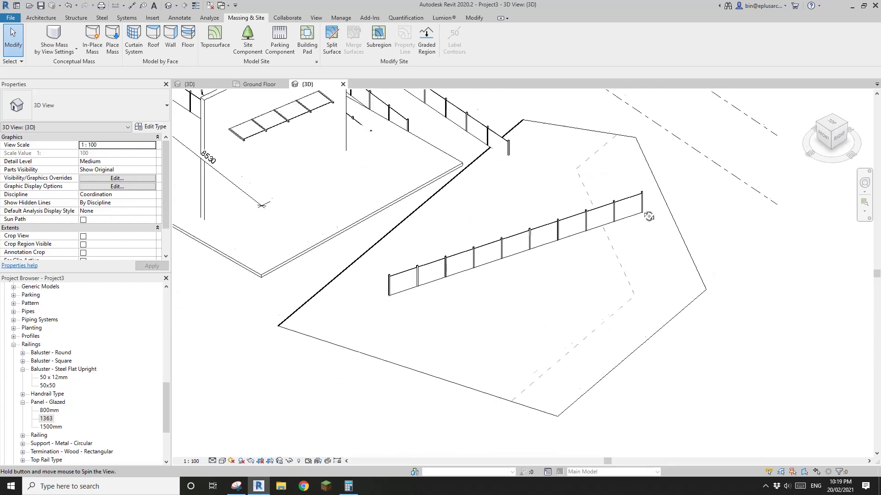
scroll(583, 211, "down", 3)
middle_click_drag(539, 233, 598, 258, "shift")
scroll(552, 262, "up", 2)
Examine how the New Railing's posts and panels follow the sloped floor between the walls
left_click(321, 222)
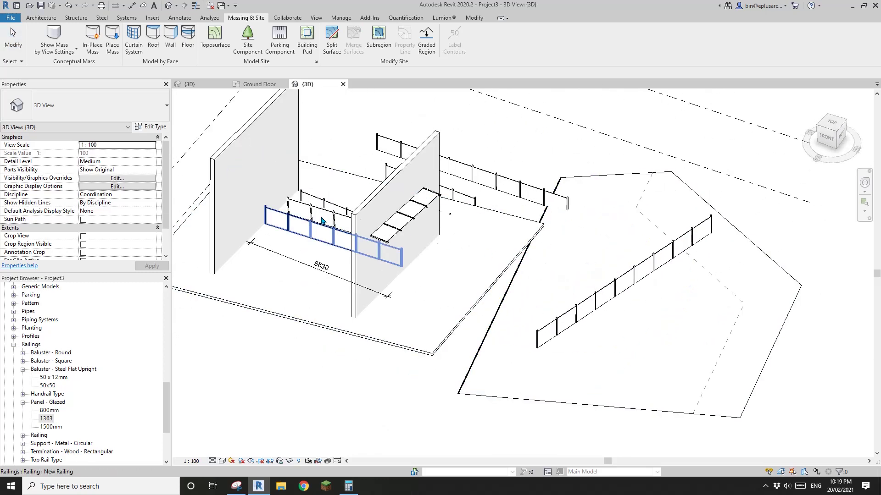
left_click(321, 215)
middle_click_drag(351, 261, 397, 285, "shift")
middle_click_drag(397, 285, 456, 317)
scroll(404, 276, "up", 3)
key("Escape")
left_click(371, 249)
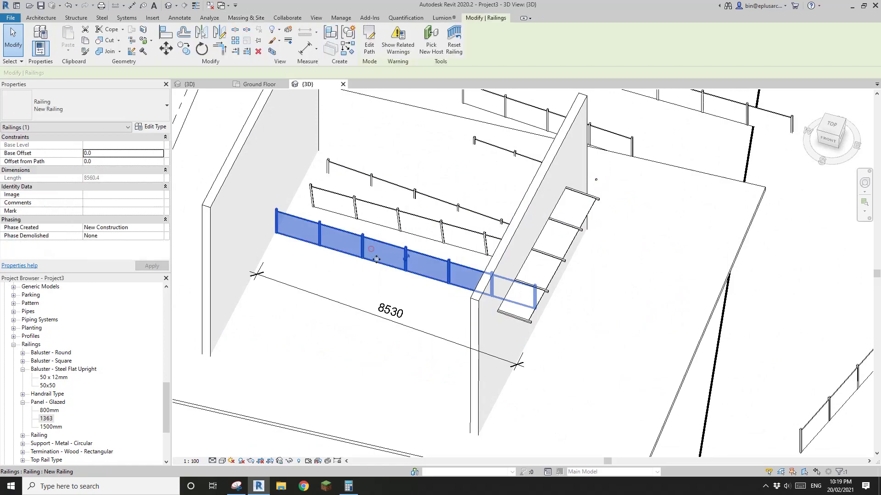
middle_click_drag(376, 260, 422, 285, "shift")
scroll(421, 277, "up", 2)
key("Escape")
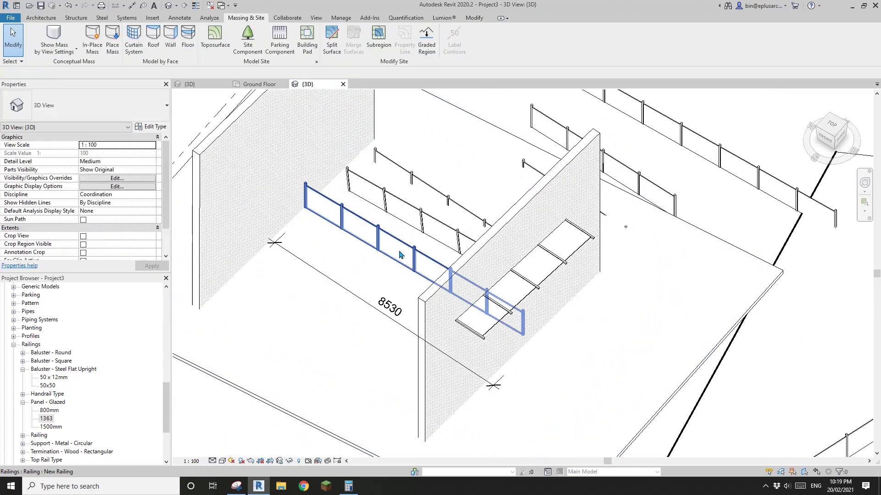
middle_click_drag(397, 255, 433, 279, "shift")
scroll(433, 279, "up", 3)
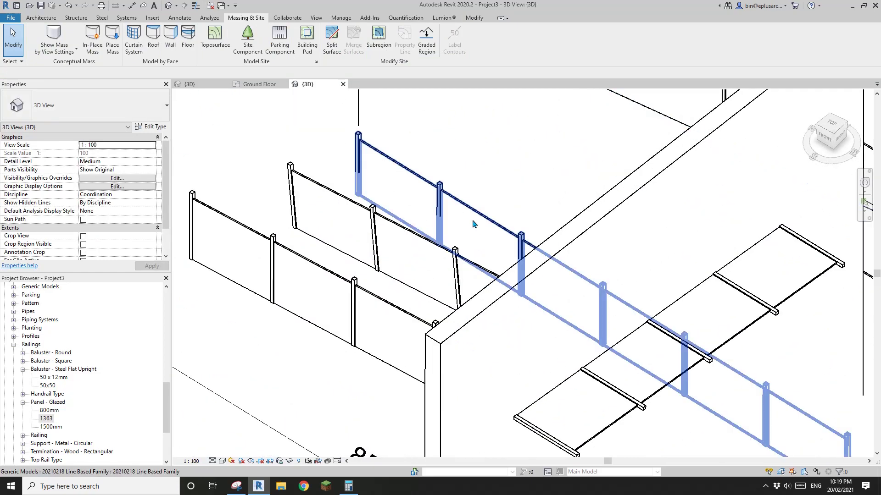
Compare the post orientation of the floor-hosted line-based fence with the neighbouring railing and the wall-mounted fence
left_click(472, 215)
left_click_drag(473, 219, 408, 243)
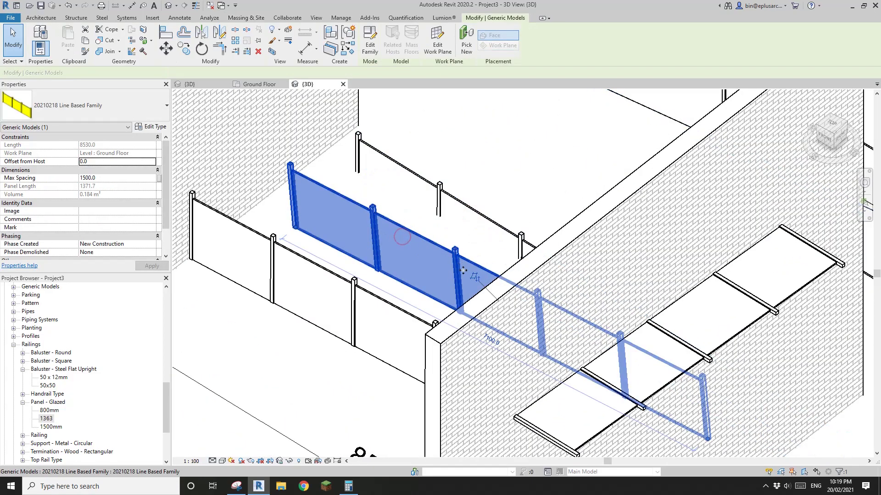
scroll(462, 270, "down", 3)
middle_click_drag(463, 271, 508, 280, "shift")
left_click(431, 319)
key("Escape")
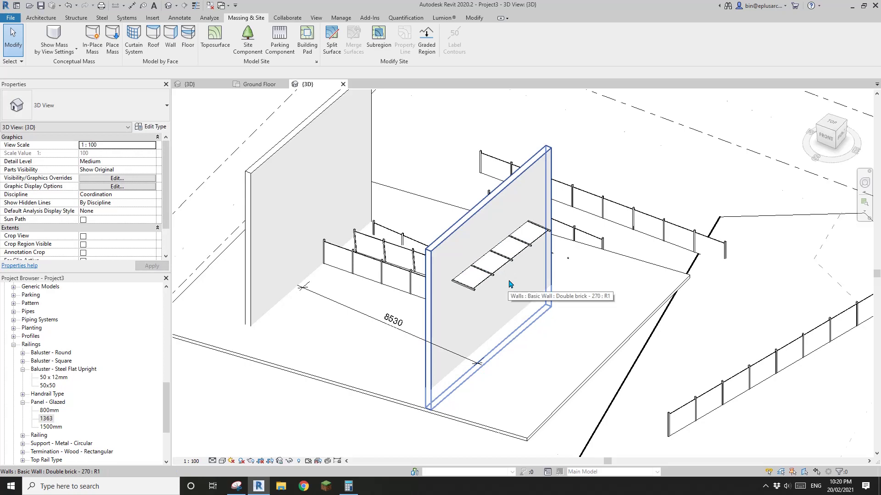
scroll(509, 285, "down", 3)
scroll(516, 290, "up", 1)
middle_click_drag(515, 291, 501, 289)
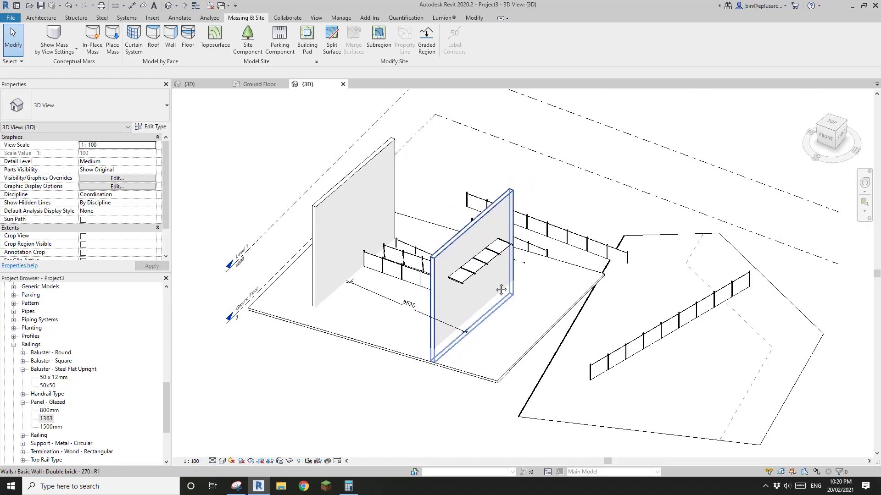